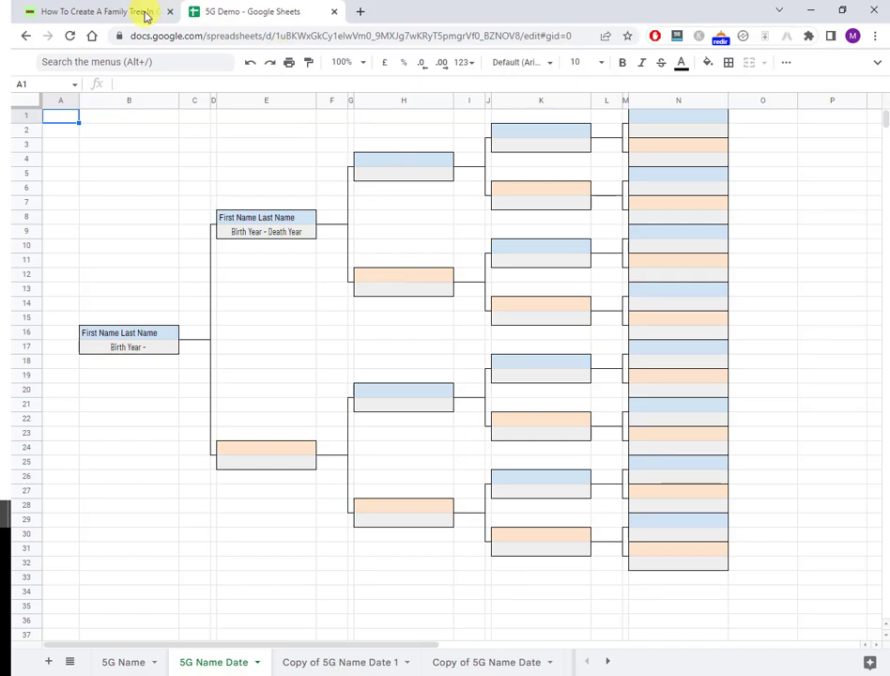
left_click(146, 16)
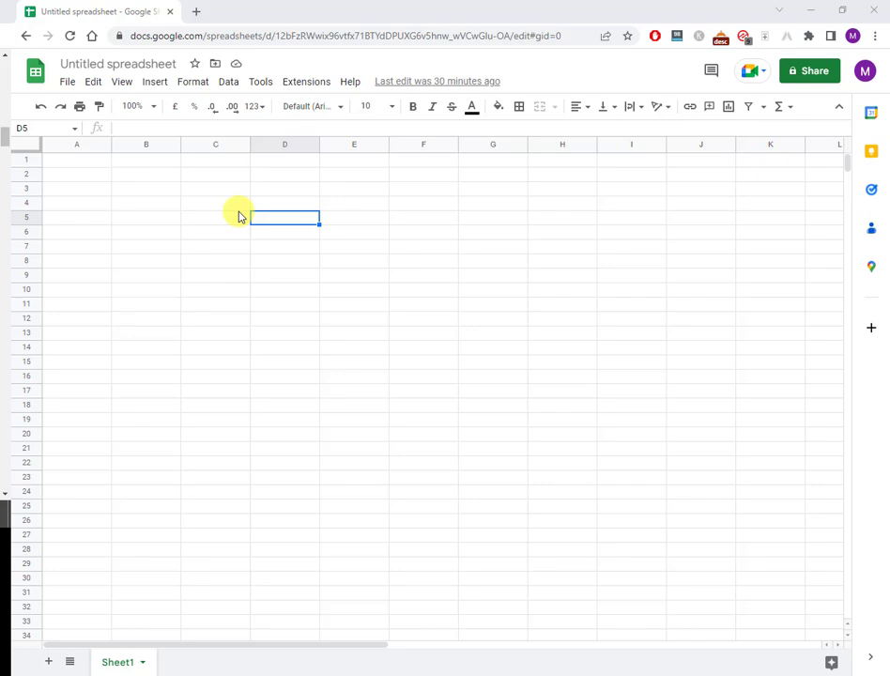
- Set the width of column A to 53 pixels
scroll(238, 217, "down", 2)
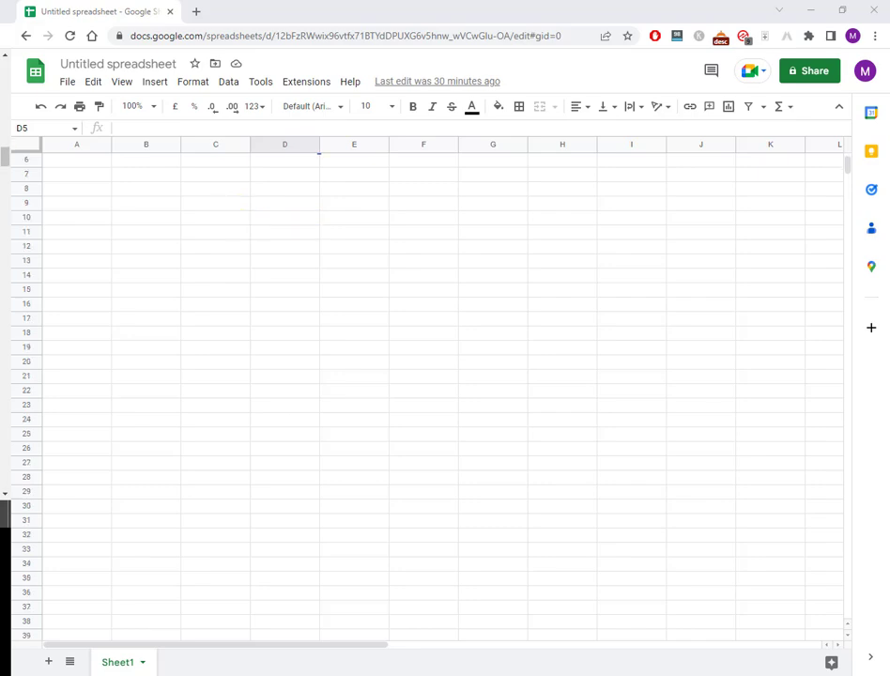
left_click(79, 145)
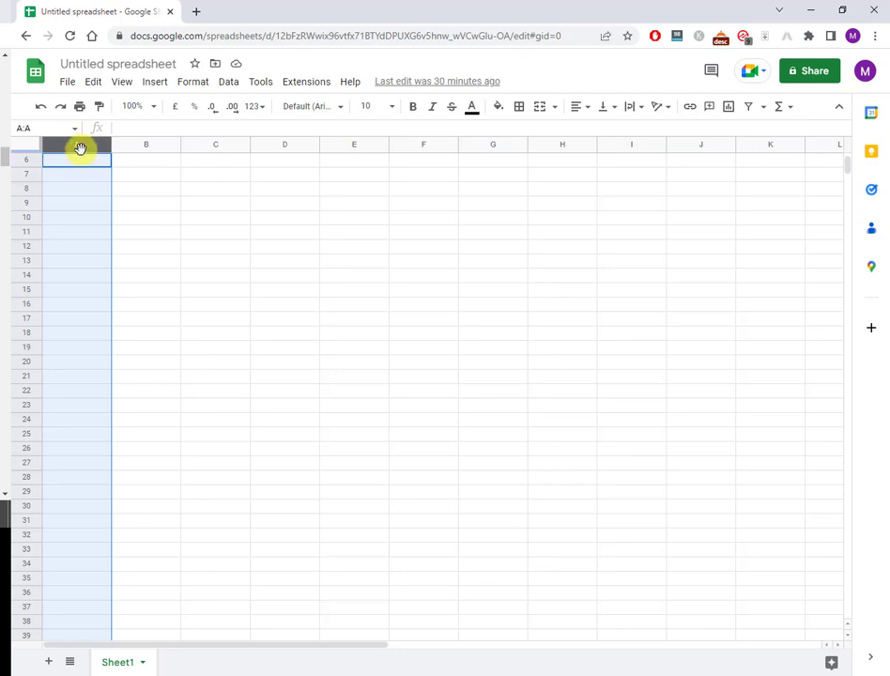
right_click(80, 148)
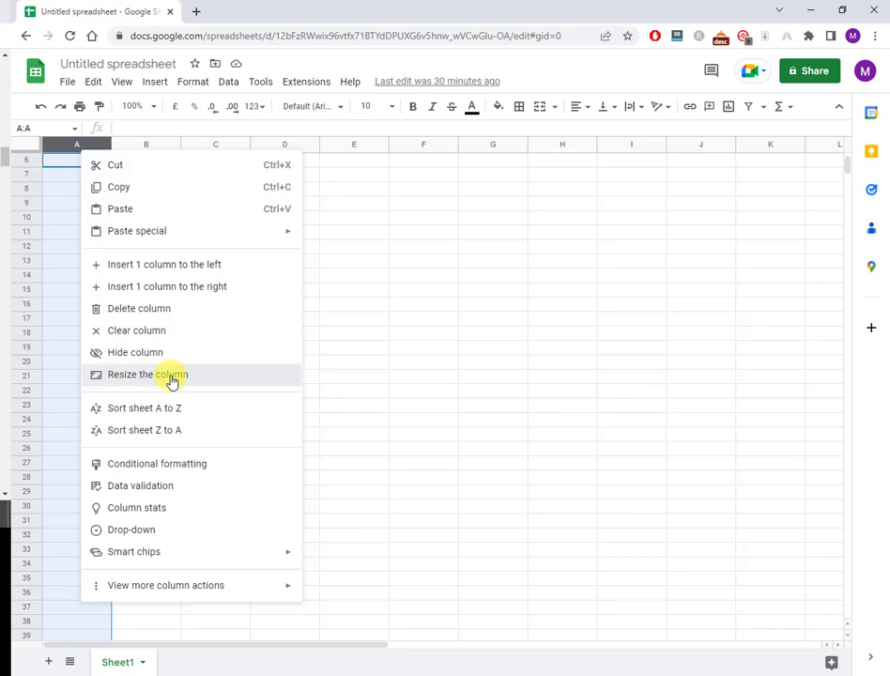
left_click(172, 376)
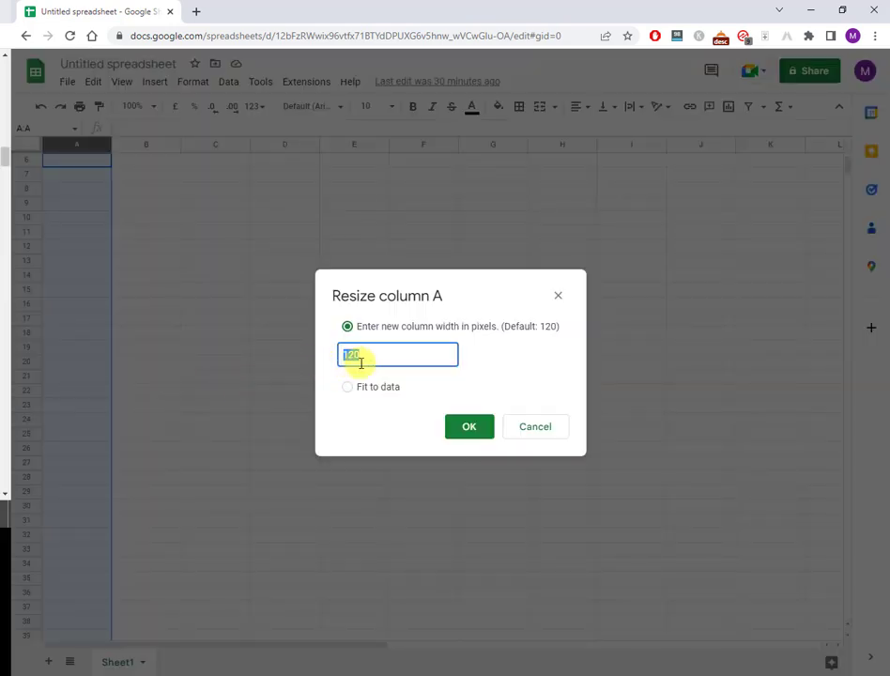
type("53")
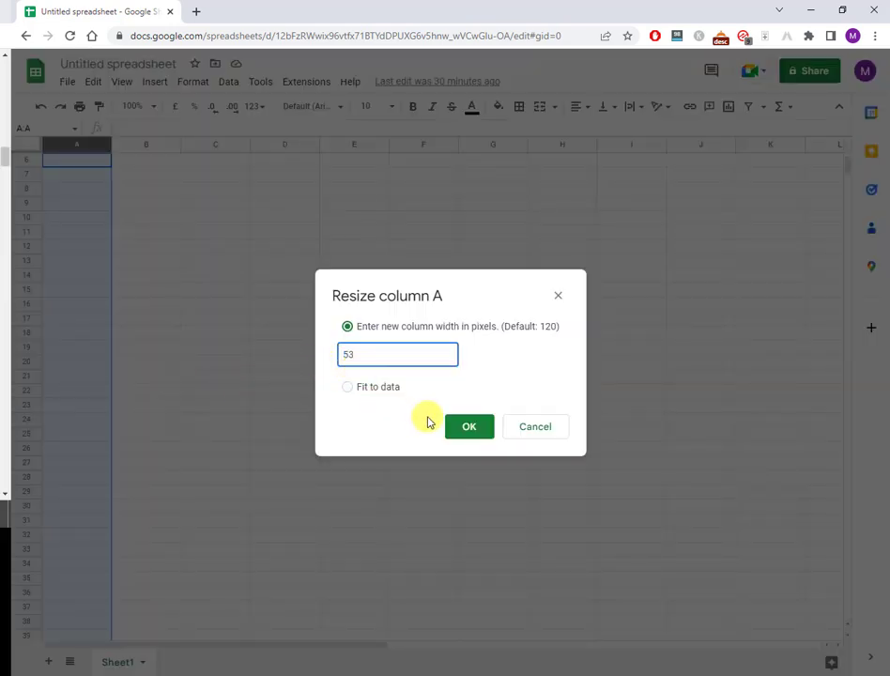
left_click(470, 431)
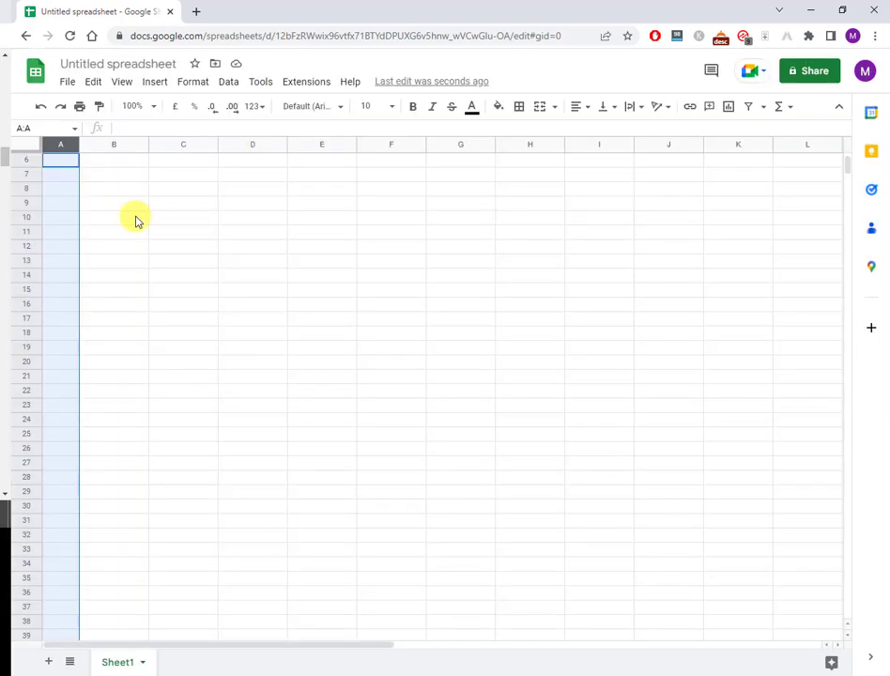
- Resize columns B, E, H, K and N together to a width of 144 pixels
left_click(116, 145)
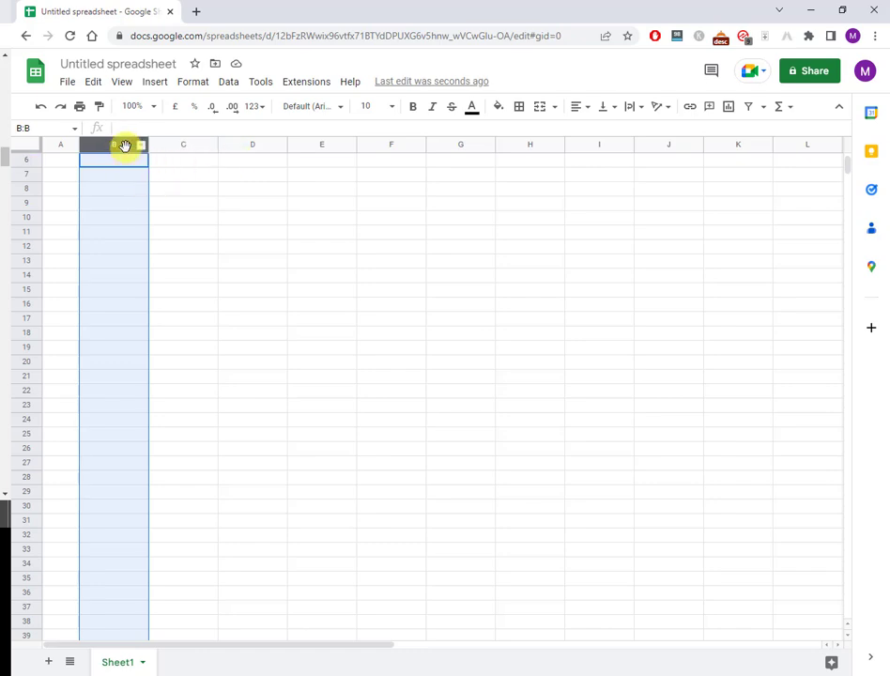
left_click(324, 145, "ctrl")
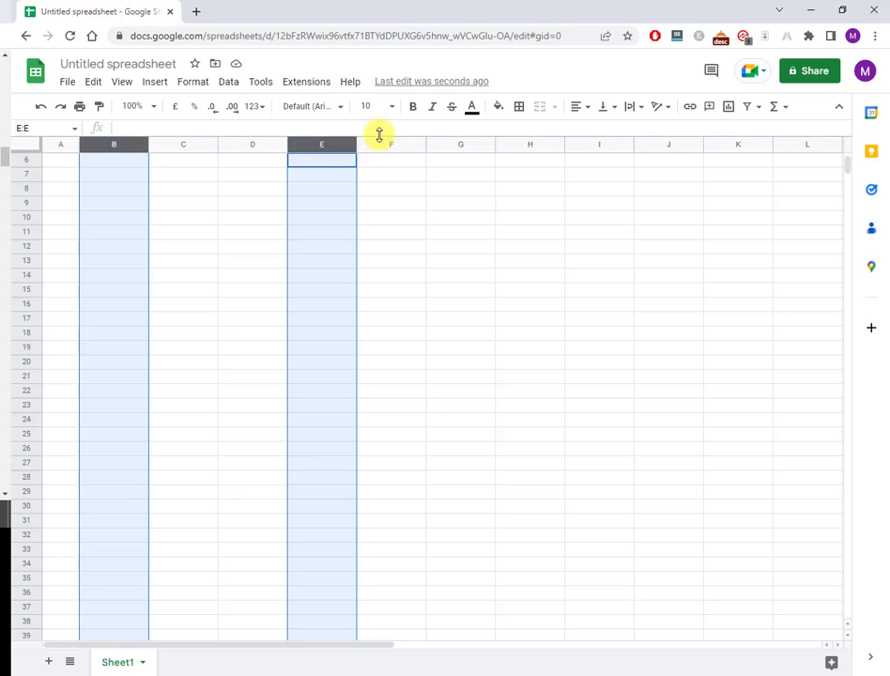
left_click(531, 143, "ctrl")
left_click(735, 149, "ctrl")
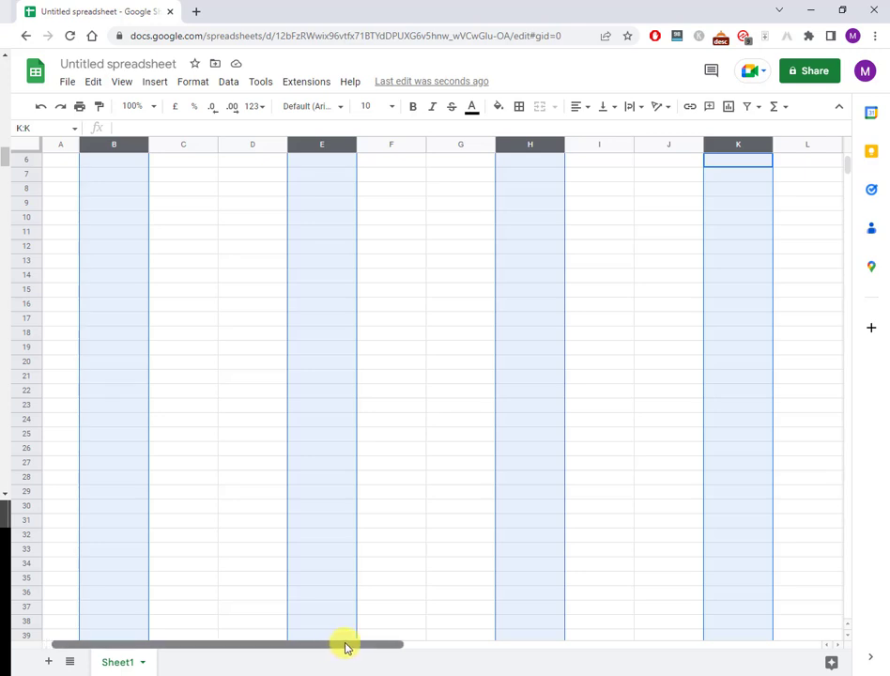
scroll(345, 647, "right", 2)
left_click(820, 143, "ctrl")
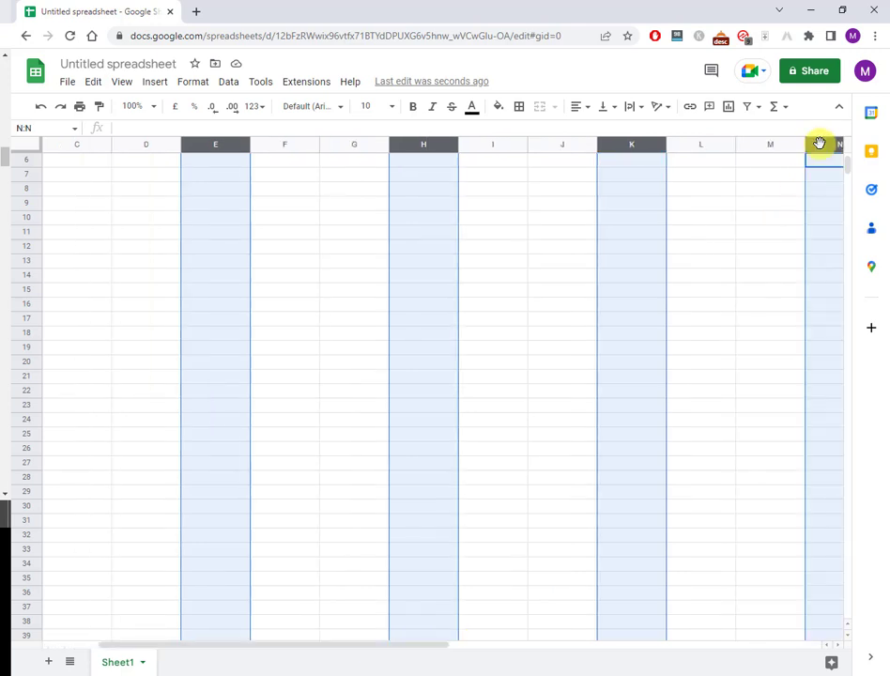
right_click(820, 143)
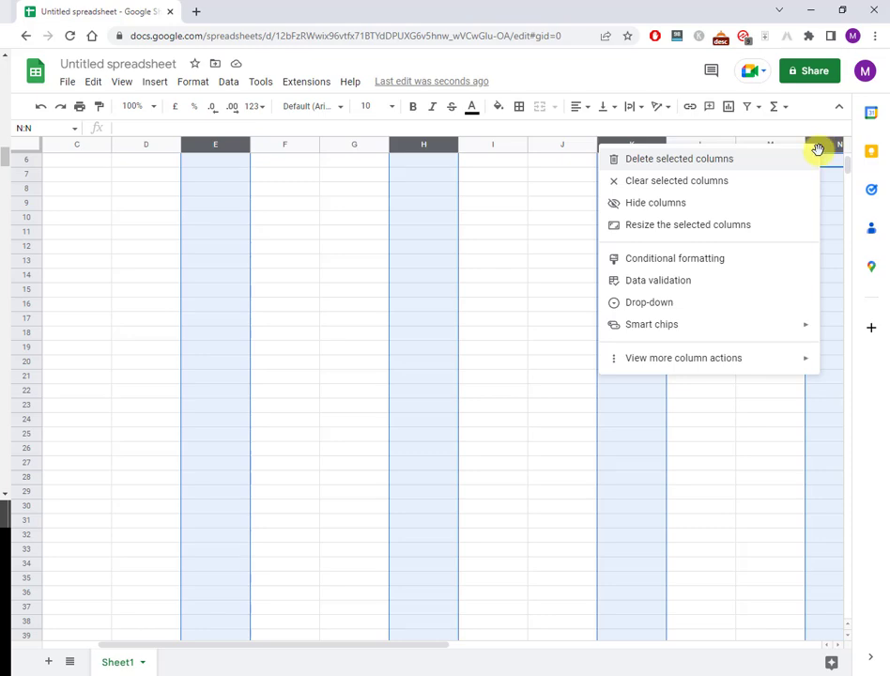
left_click(767, 227)
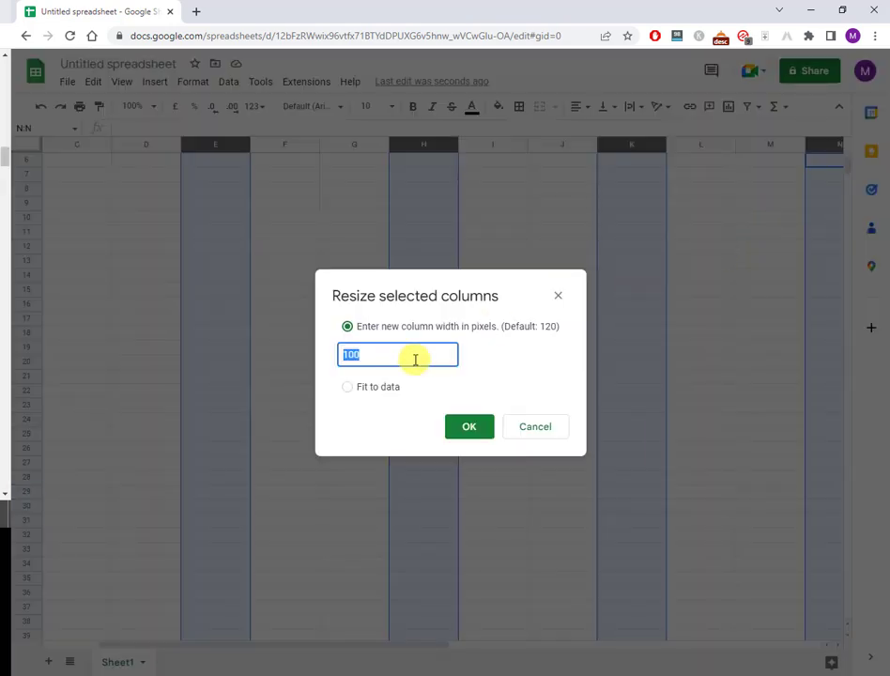
type("144")
left_click(469, 434)
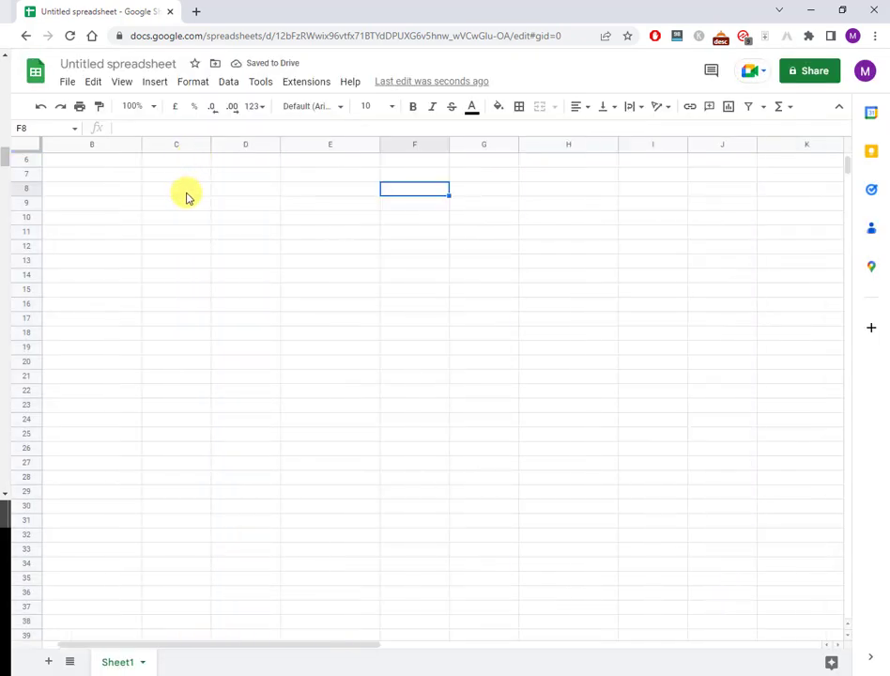
- Resize columns C, F, I and L together to a width of 45 pixels
left_click_drag(337, 634, 374, 634)
left_click(89, 144)
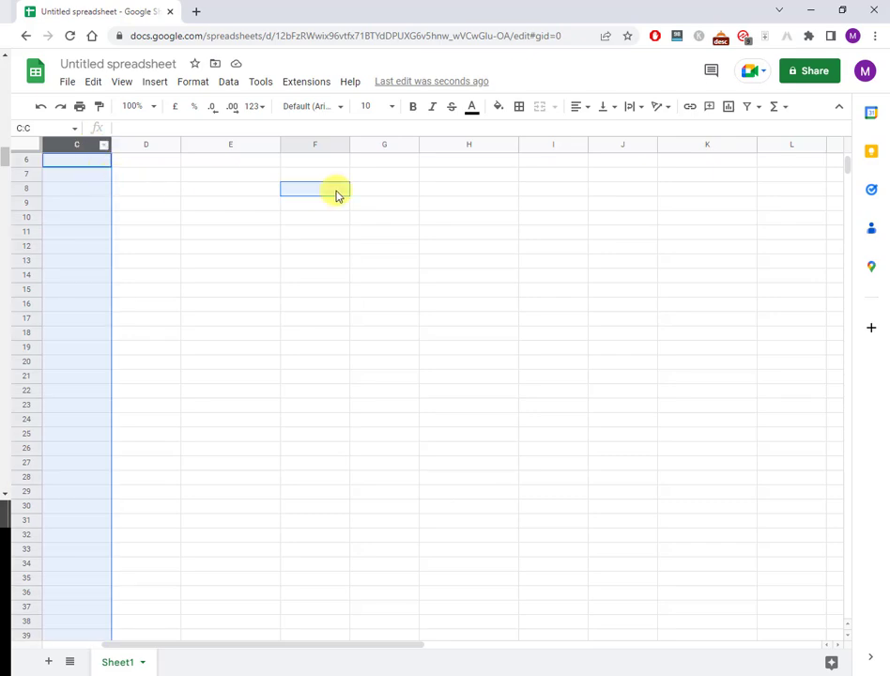
left_click(328, 144, "ctrl")
left_click(551, 144, "ctrl")
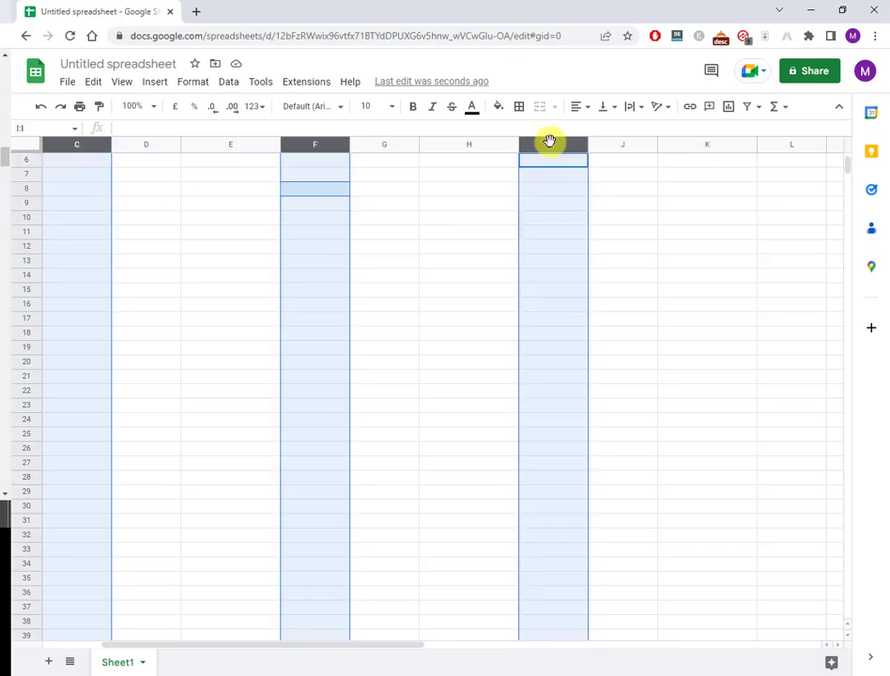
left_click(791, 143, "ctrl")
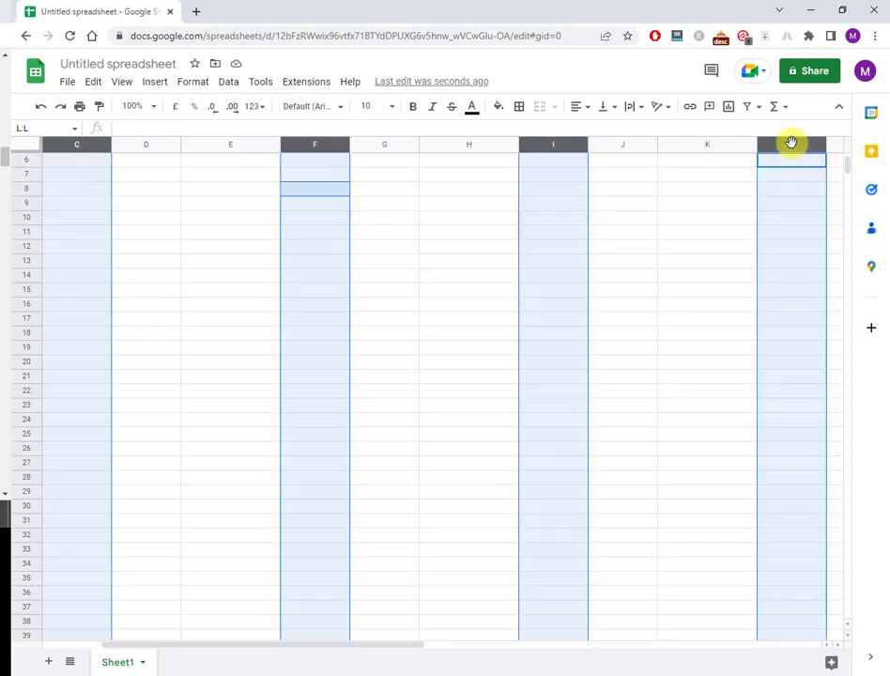
right_click(790, 144)
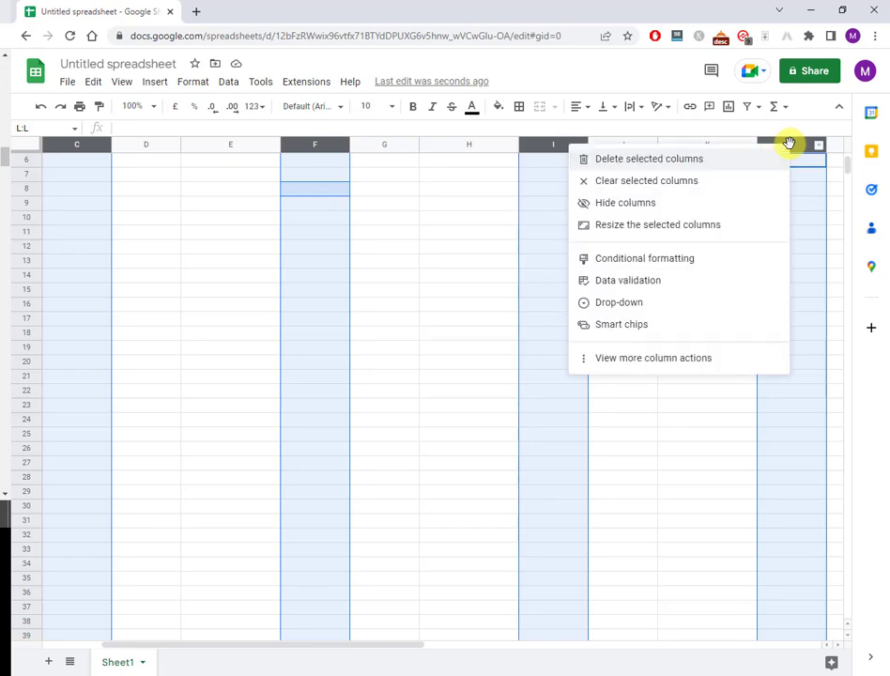
left_click(690, 224)
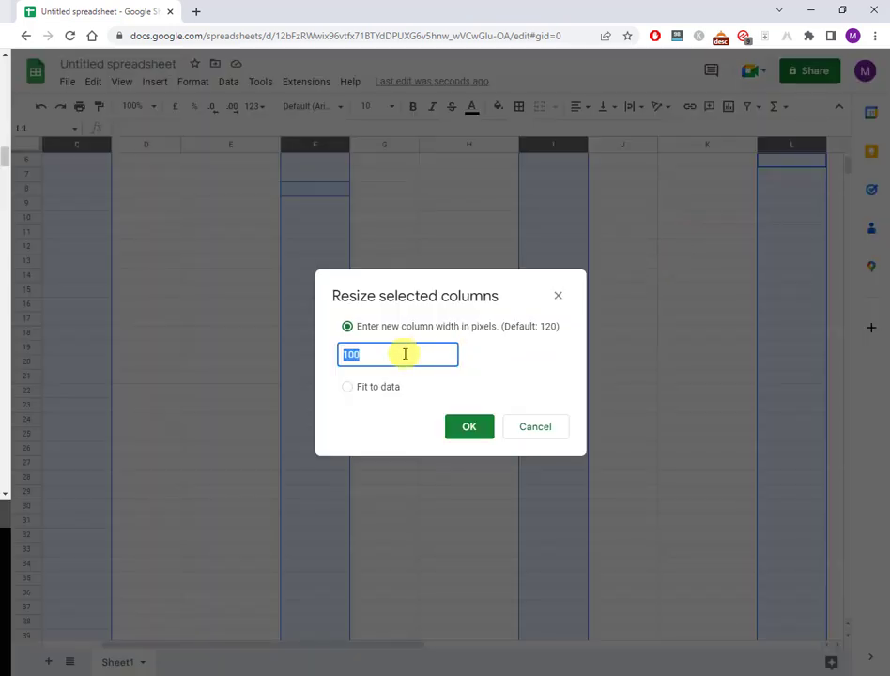
type("45")
left_click(464, 430)
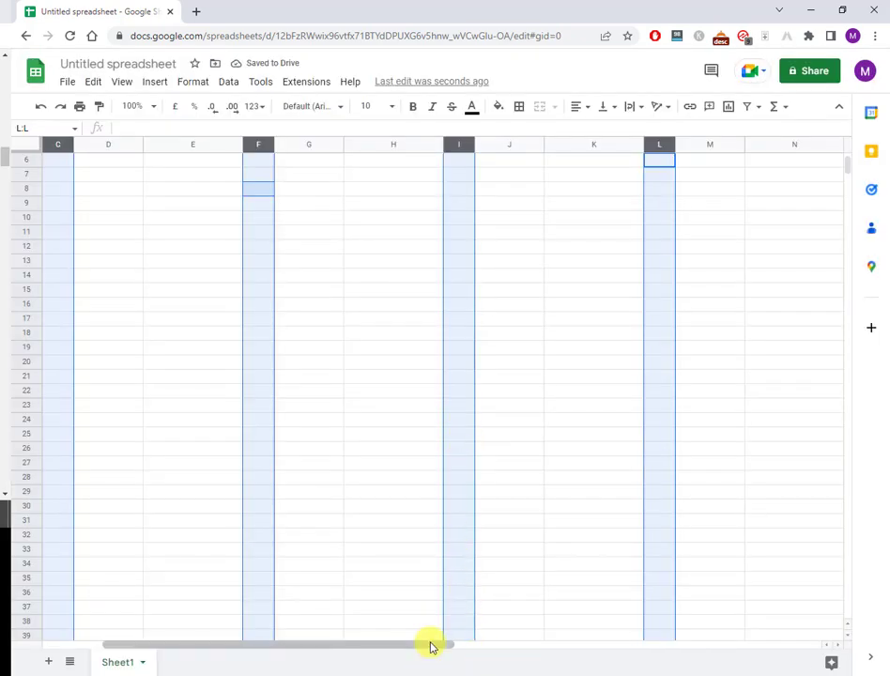
- Resize columns D, G, J and M together to a width of 8 pixels
left_click_drag(430, 646, 426, 648)
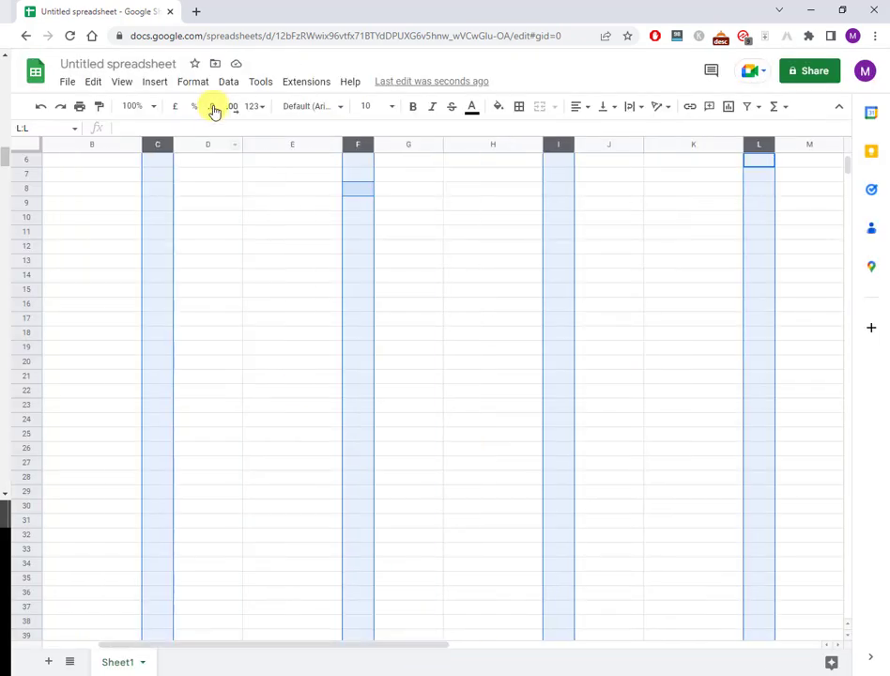
left_click(214, 202)
left_click(209, 143)
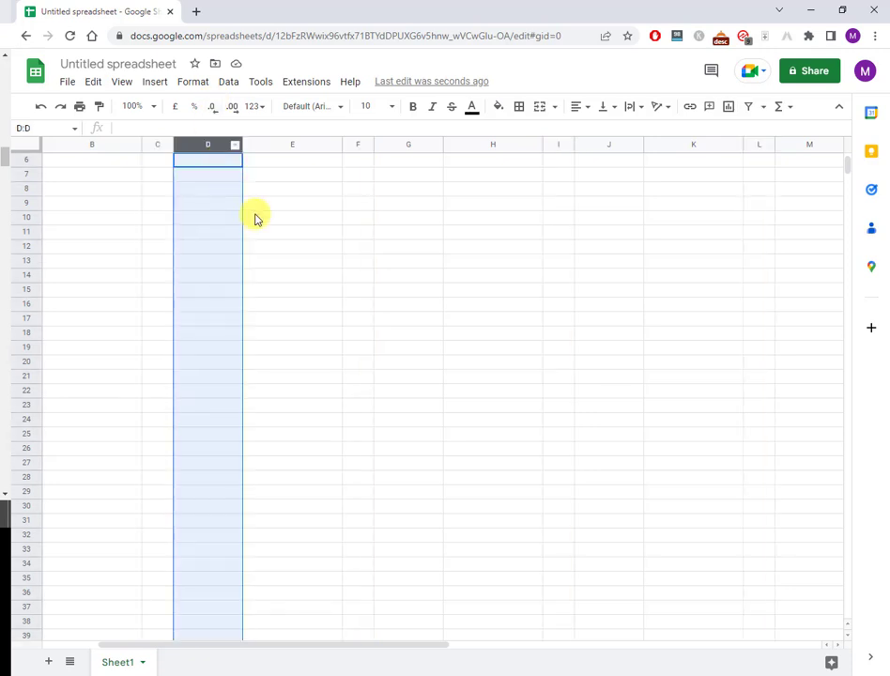
left_click(414, 147, "ctrl")
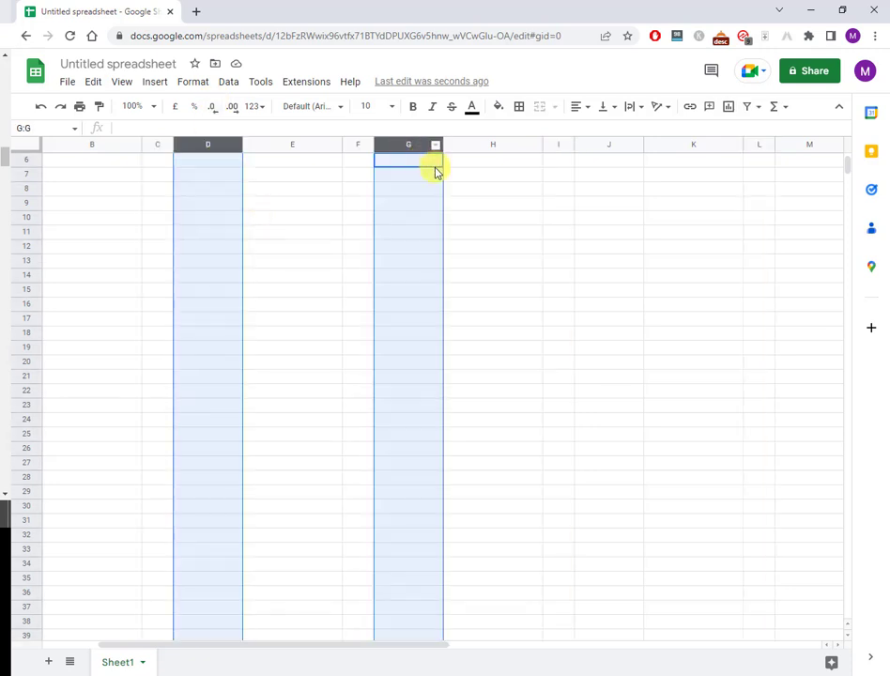
left_click(616, 144, "ctrl")
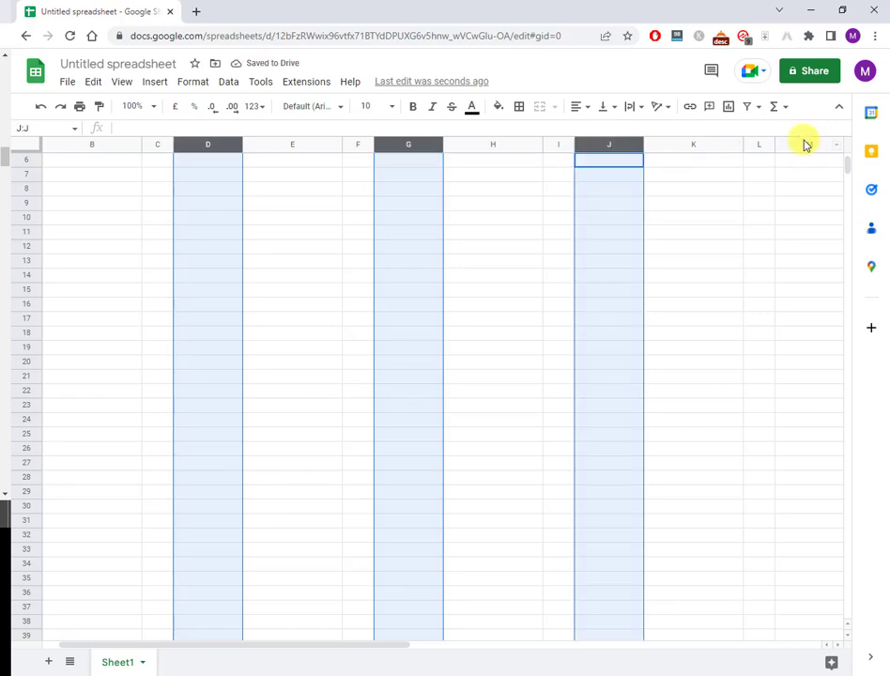
left_click(811, 146, "ctrl")
right_click(810, 150)
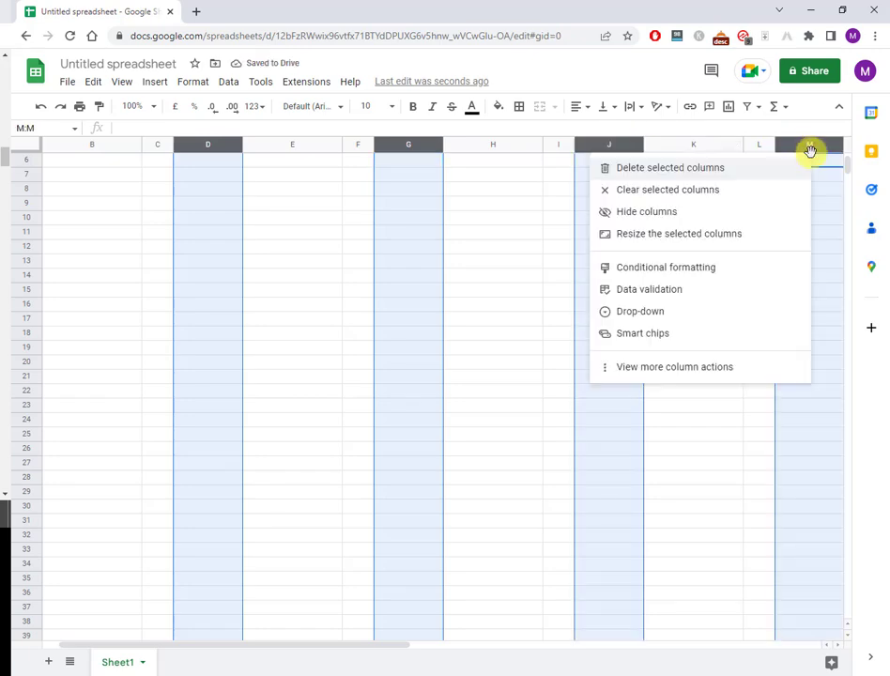
left_click(723, 235)
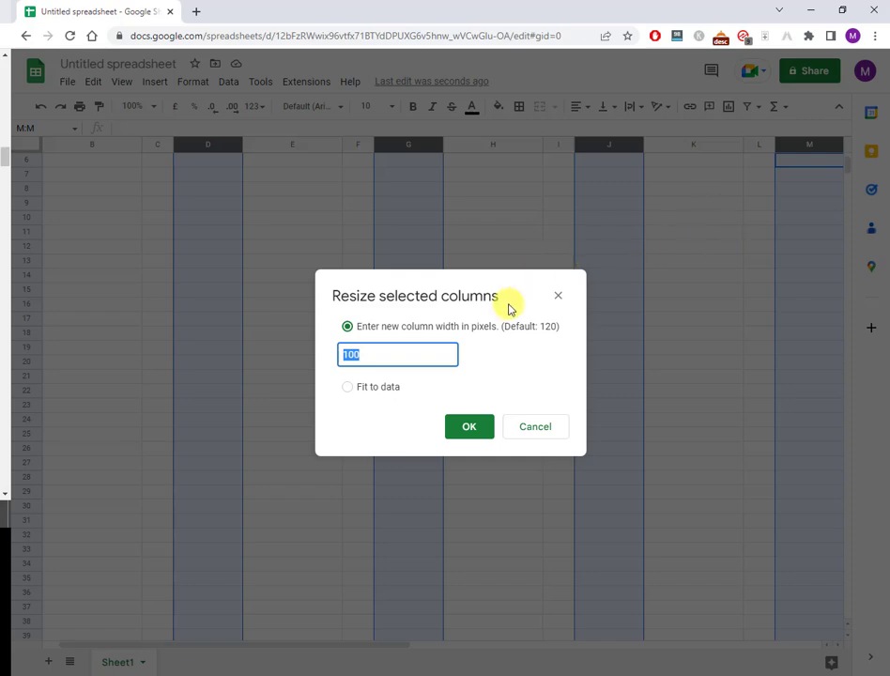
type("8")
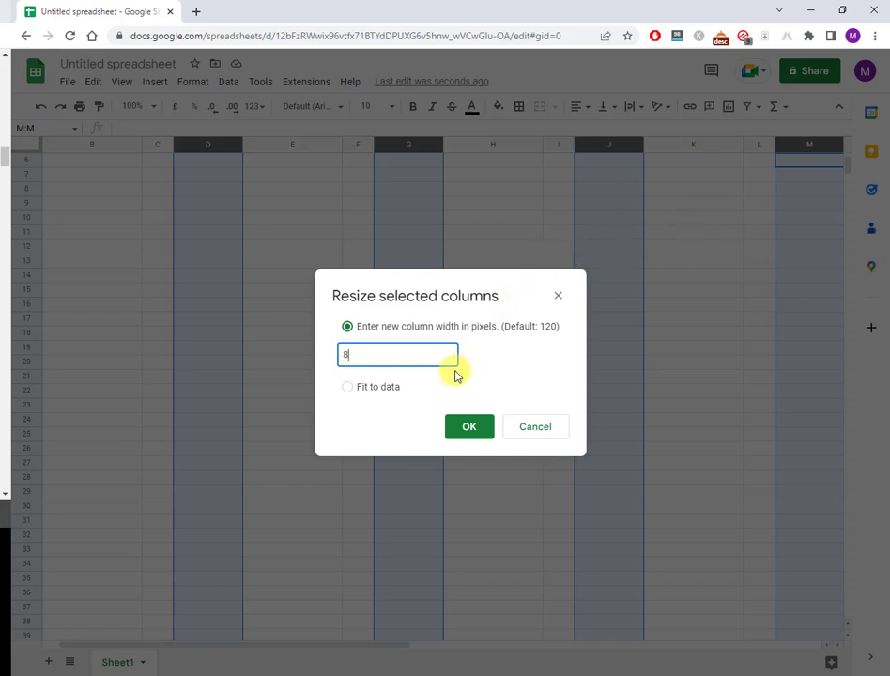
left_click(466, 427)
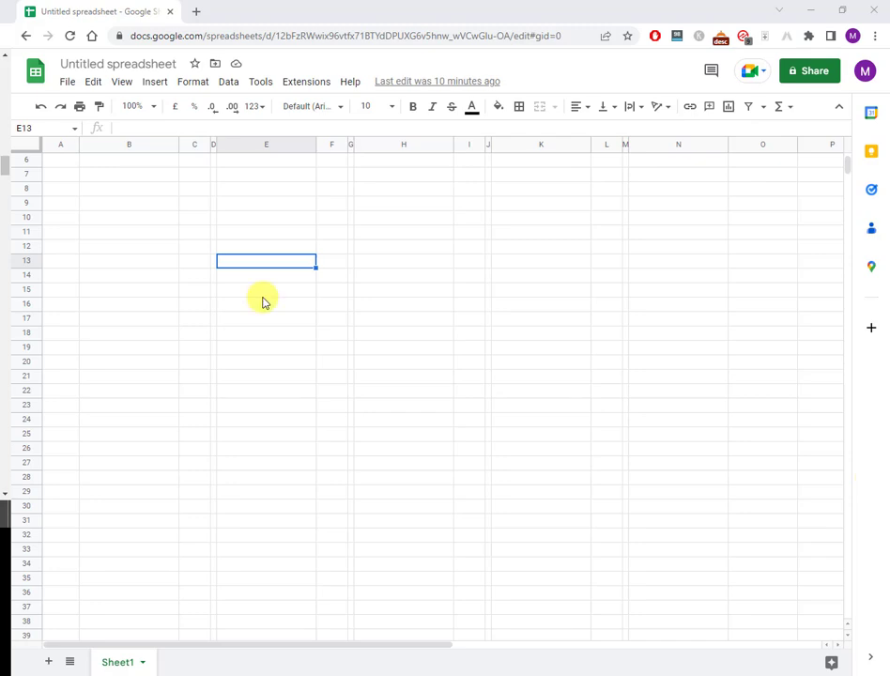
- Apply an outer border around cells B16:B17
left_click(132, 310)
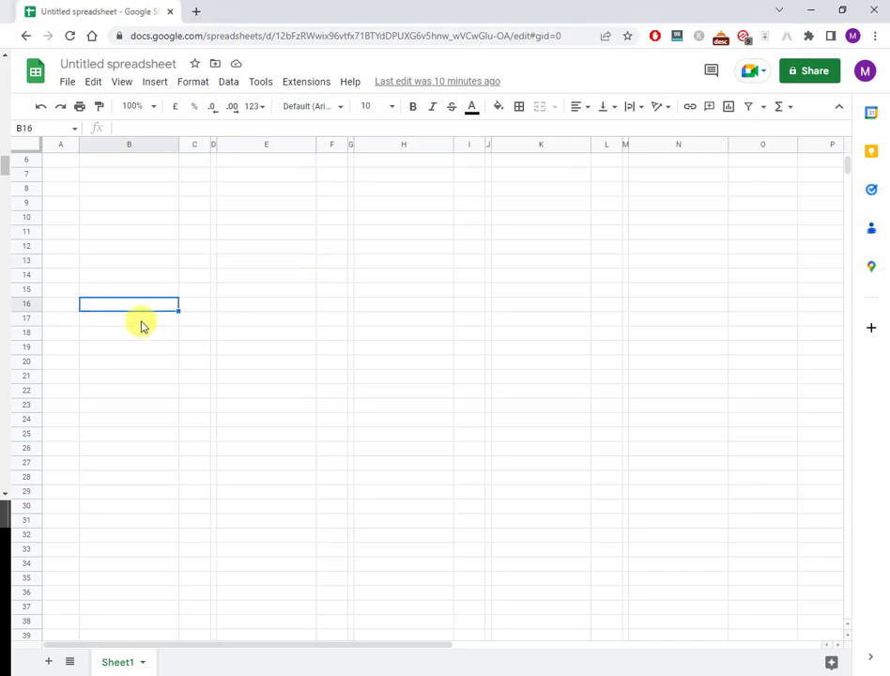
left_click(142, 323, "shift")
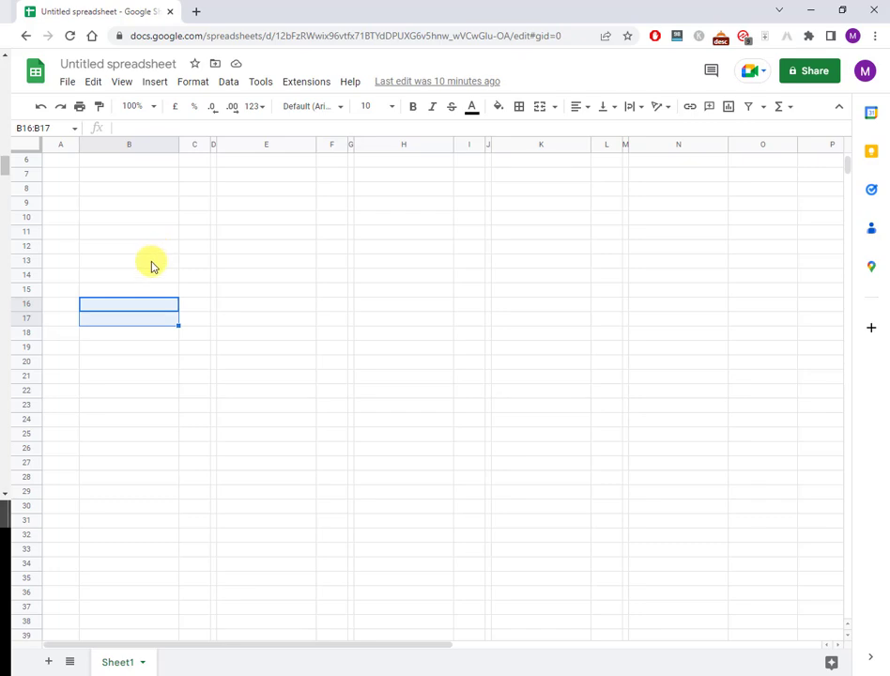
left_click(523, 112)
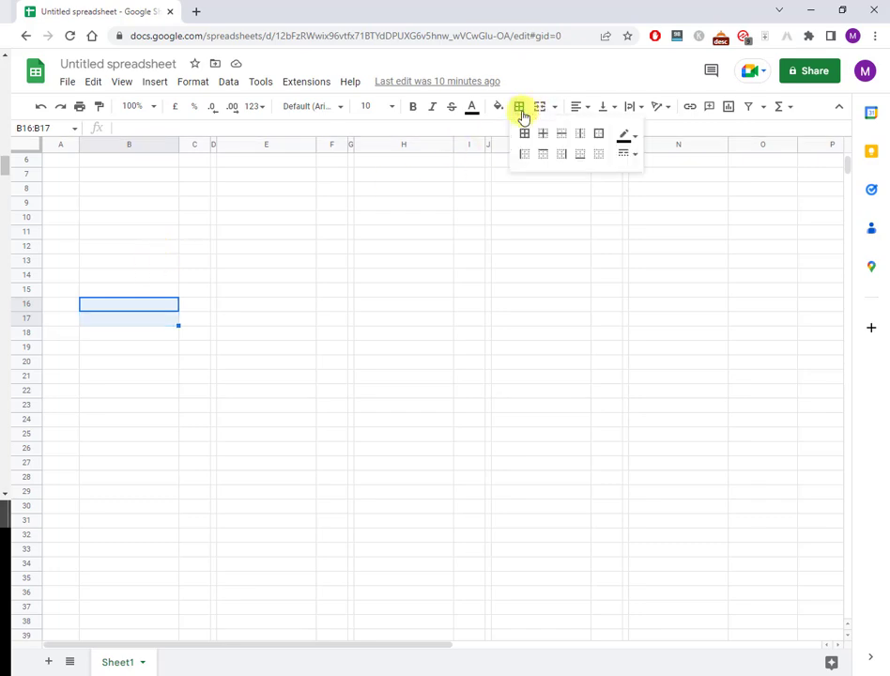
left_click(600, 137)
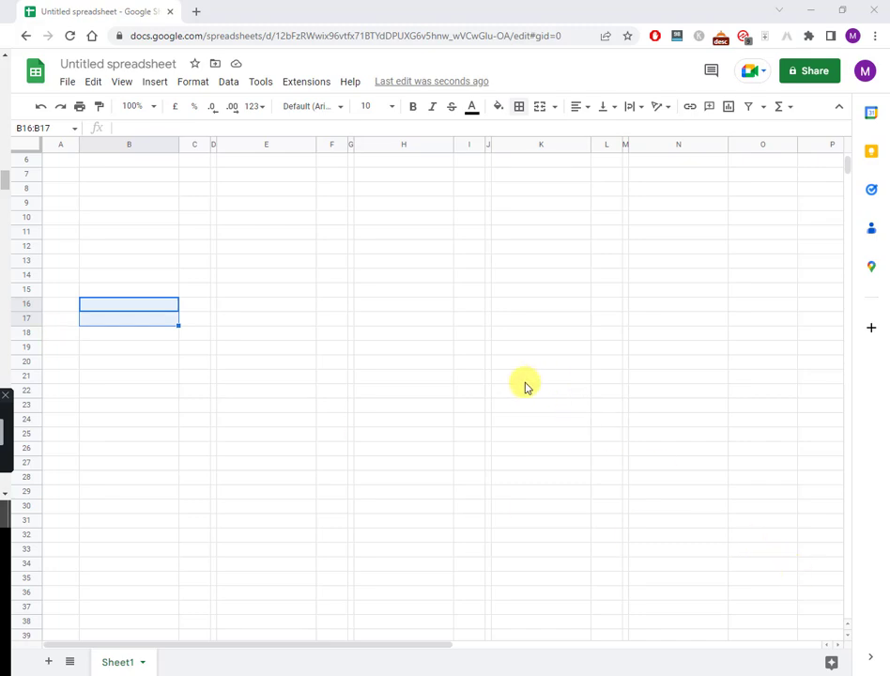
- Set the font of cells B16:B17 to Archivo Narrow, found by searching the additional fonts for Archivo
left_click(310, 106)
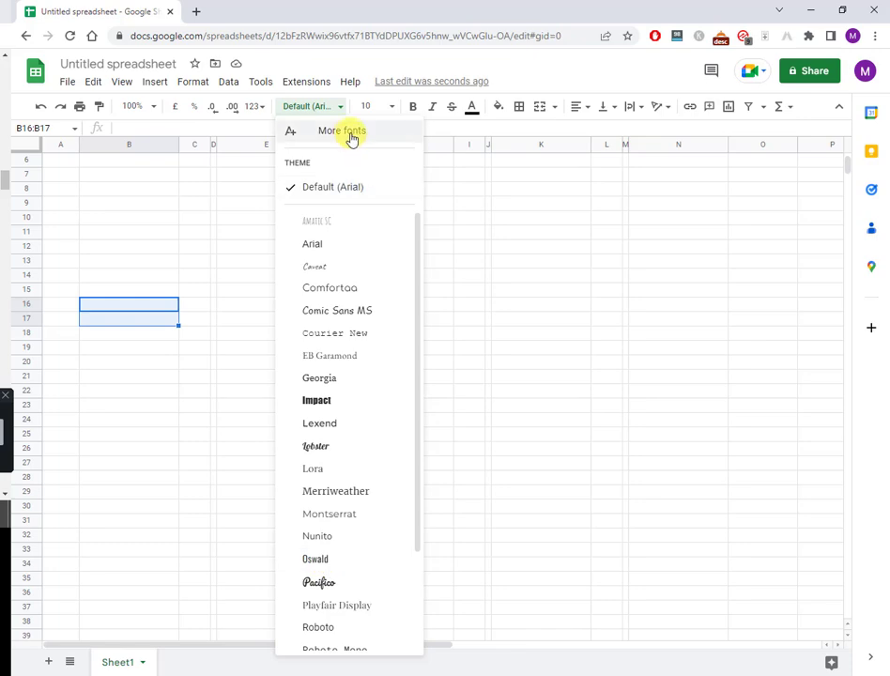
left_click(352, 138)
left_click(250, 206)
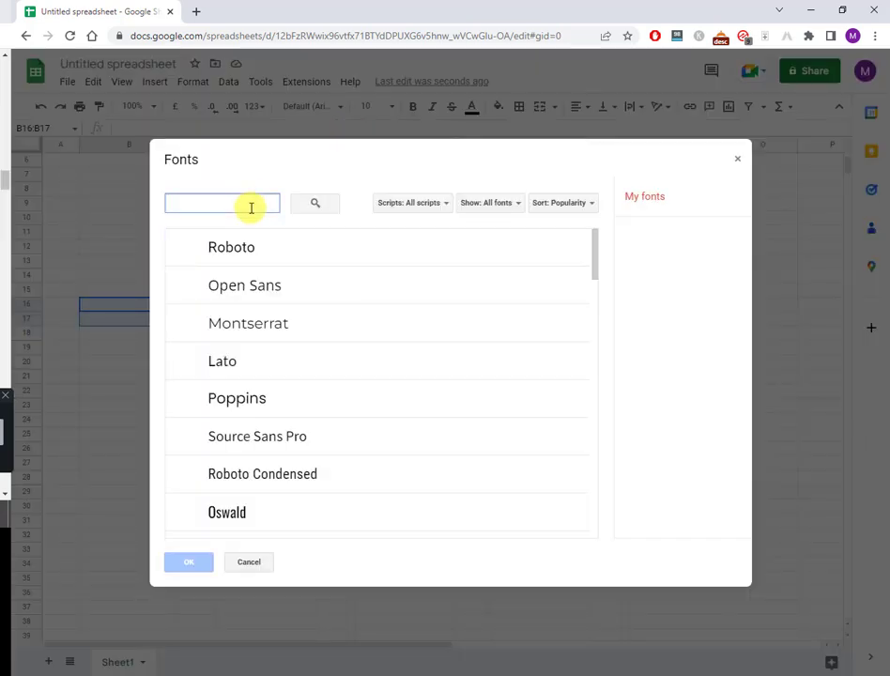
type("Archivo")
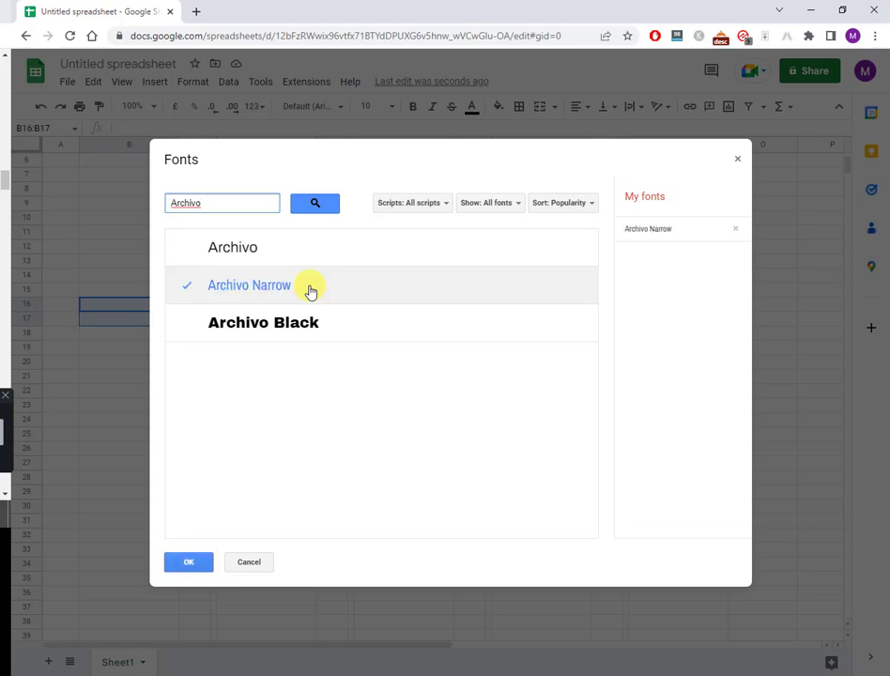
left_click(193, 564)
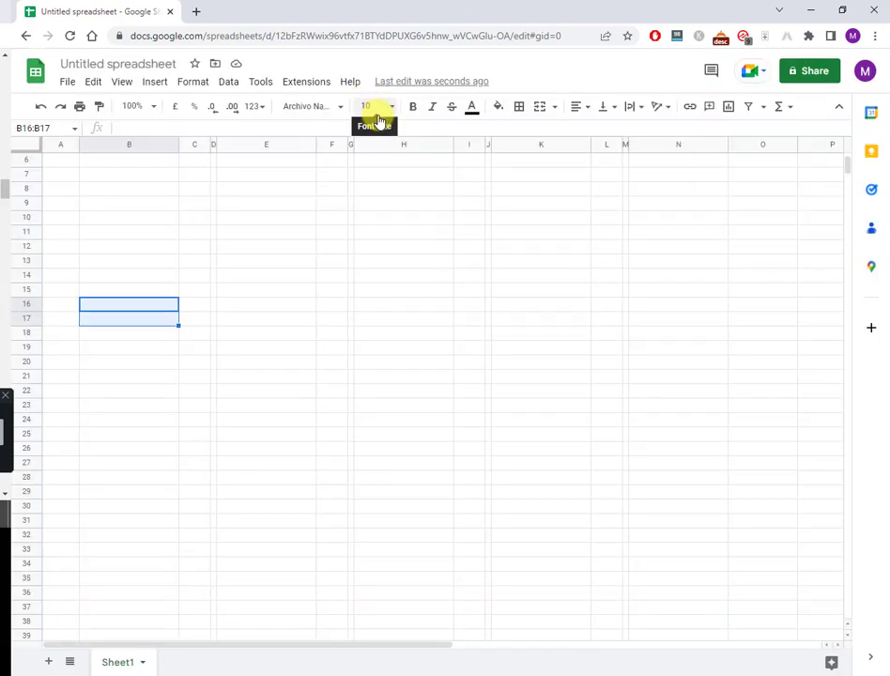
- Enter a sample person's full name in cell B16
left_click(140, 308)
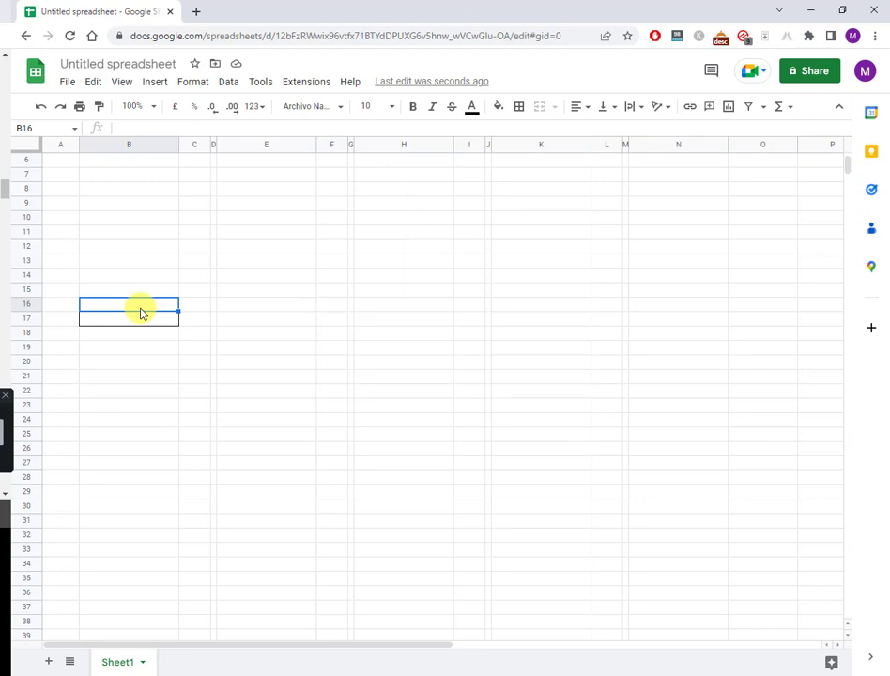
type("Archibald Postlethwaite")
key("Return")
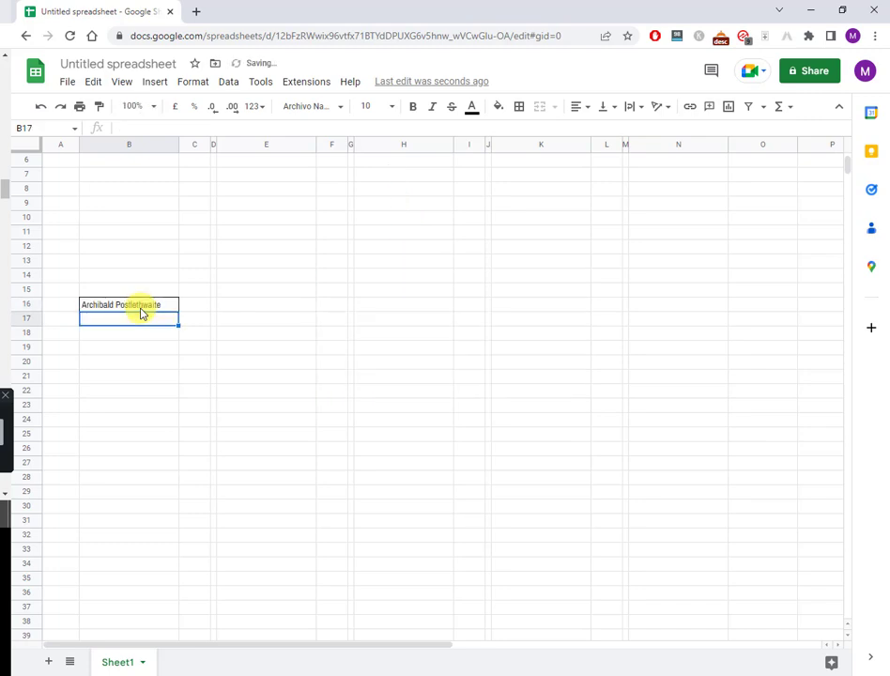
- Set the font of cell B17 to Barlow Condensed, found by searching the additional fonts for Barlow
left_click(140, 309)
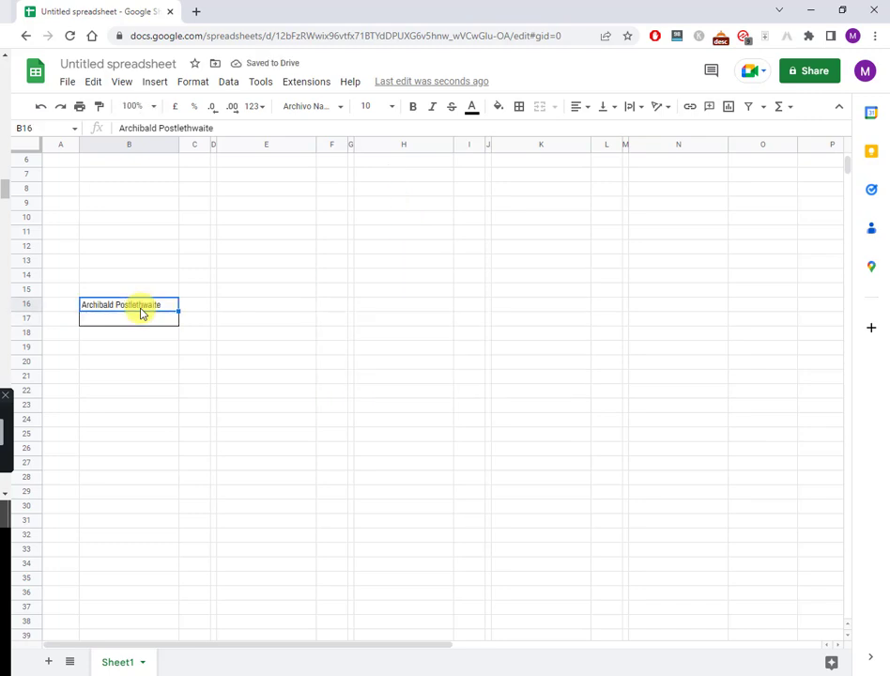
key("Down")
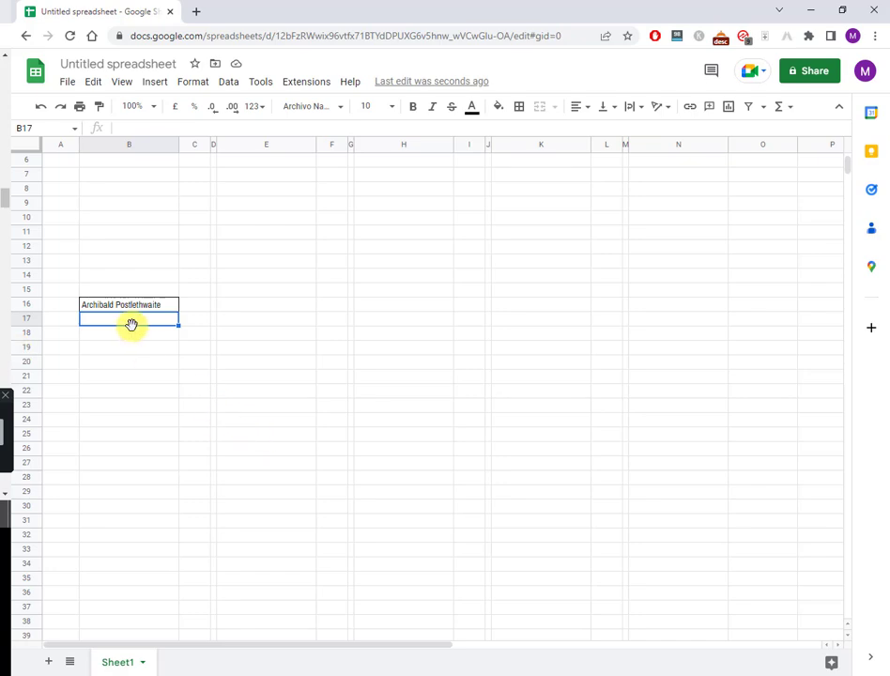
left_click(343, 111)
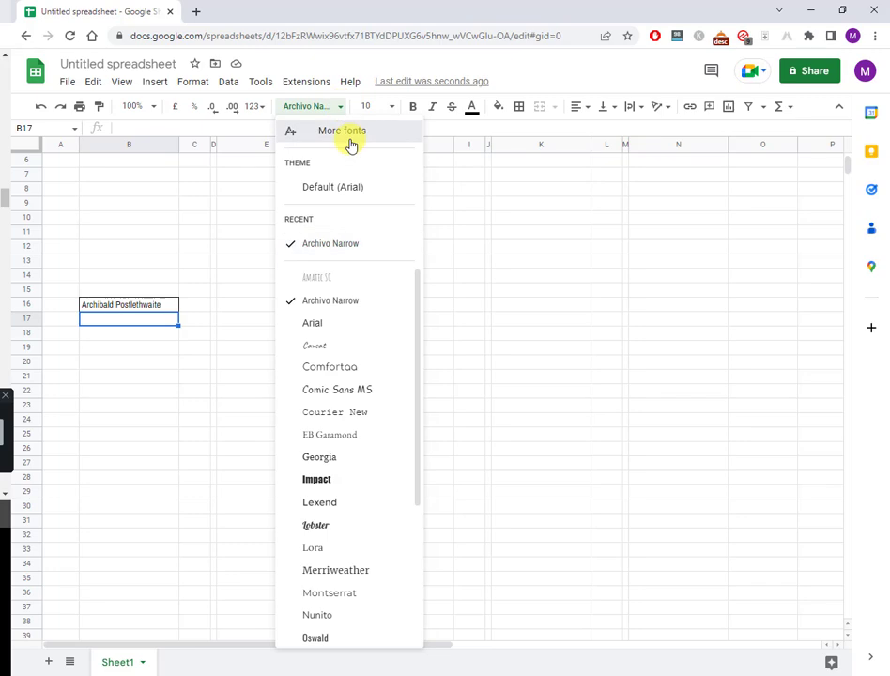
left_click(349, 143)
left_click_drag(236, 207, 149, 199)
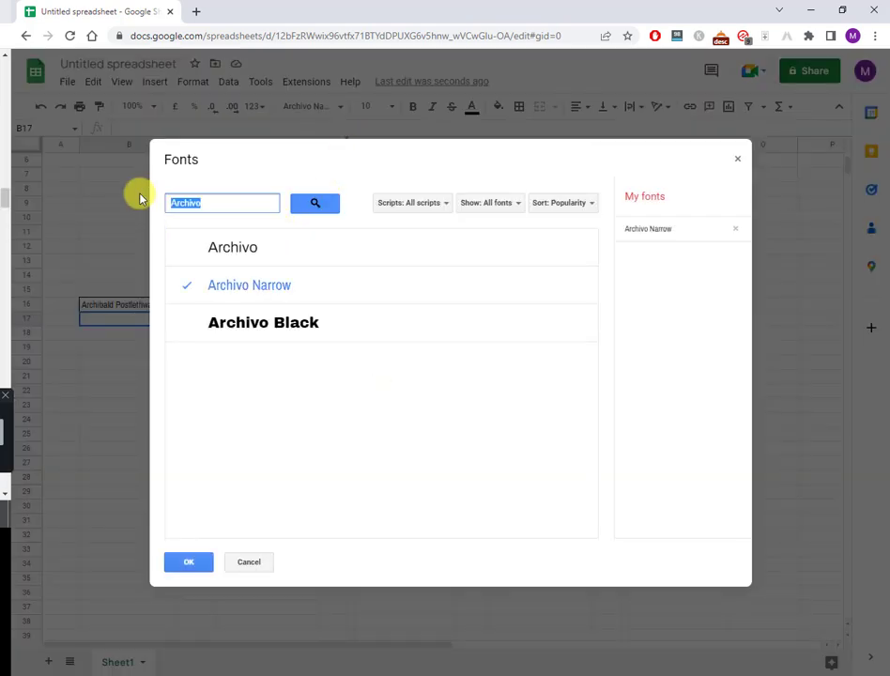
type("Barlow")
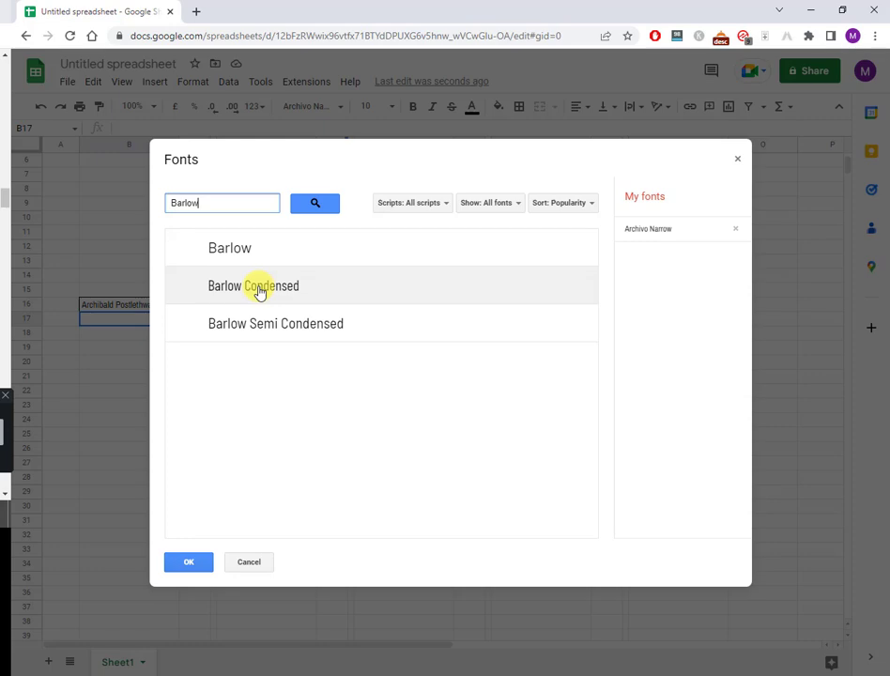
left_click(259, 292)
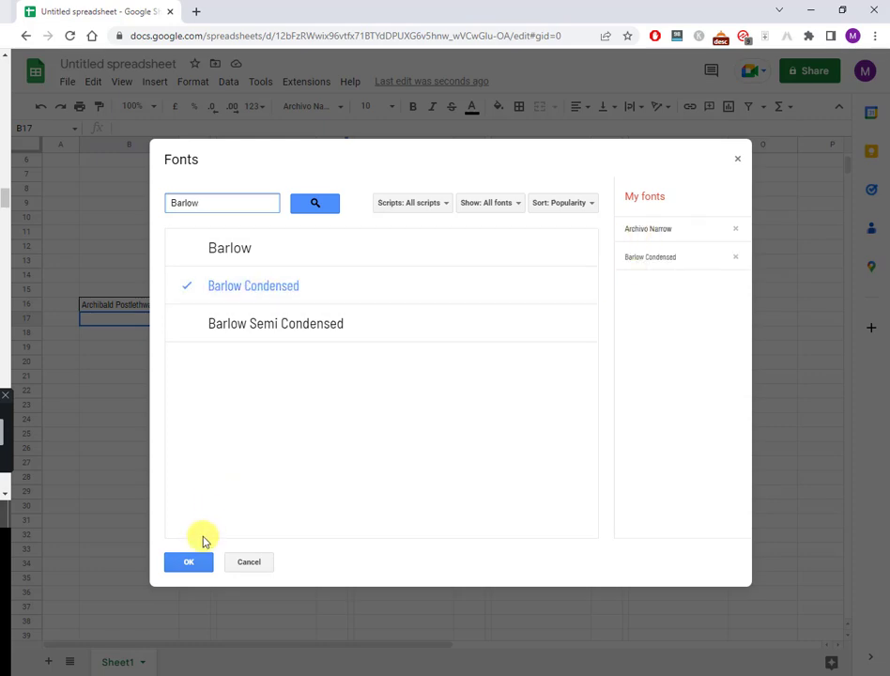
left_click(197, 566)
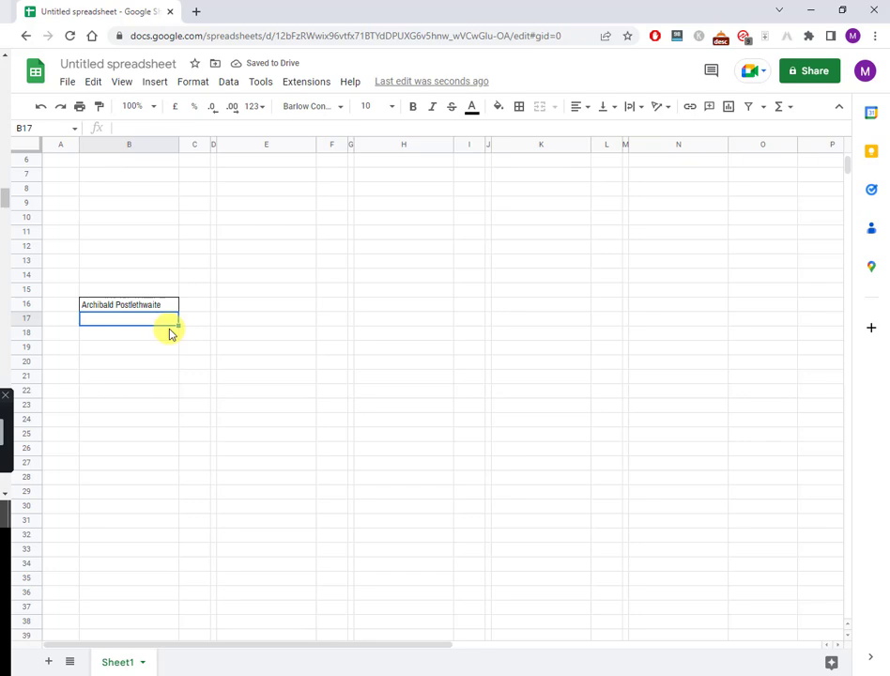
- Enter the sample year range 1920 - 1970 in cell B17
type("1920 -")
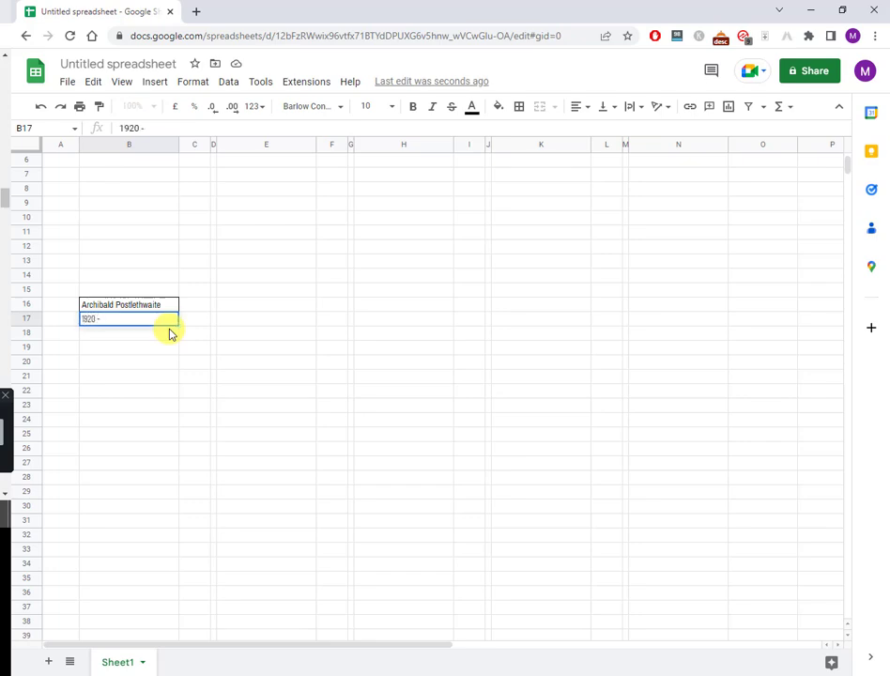
type(" 197")
type("0")
key("Return")
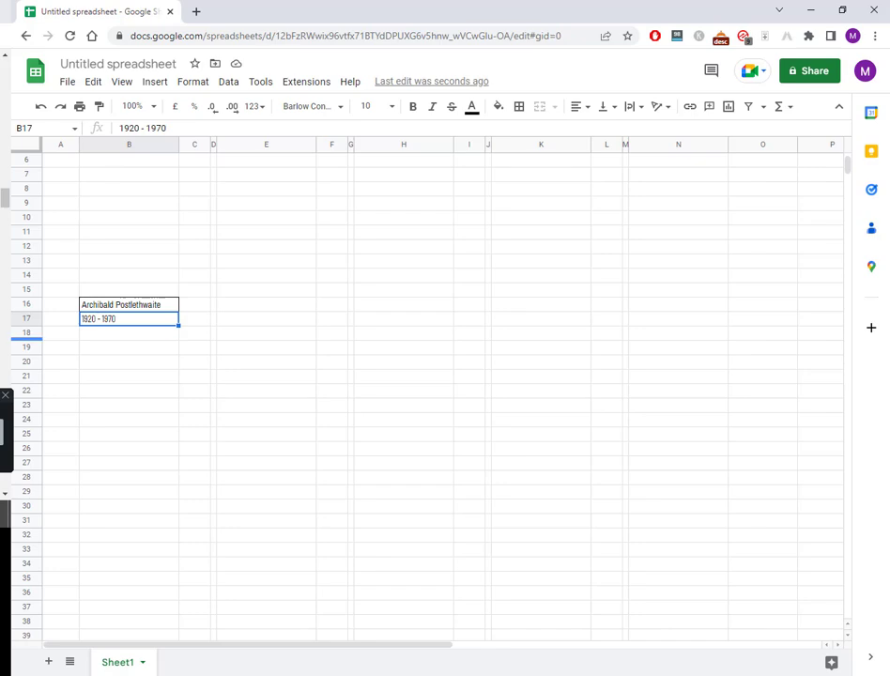
- Centre the year range horizontally in cell B17
left_click(128, 305)
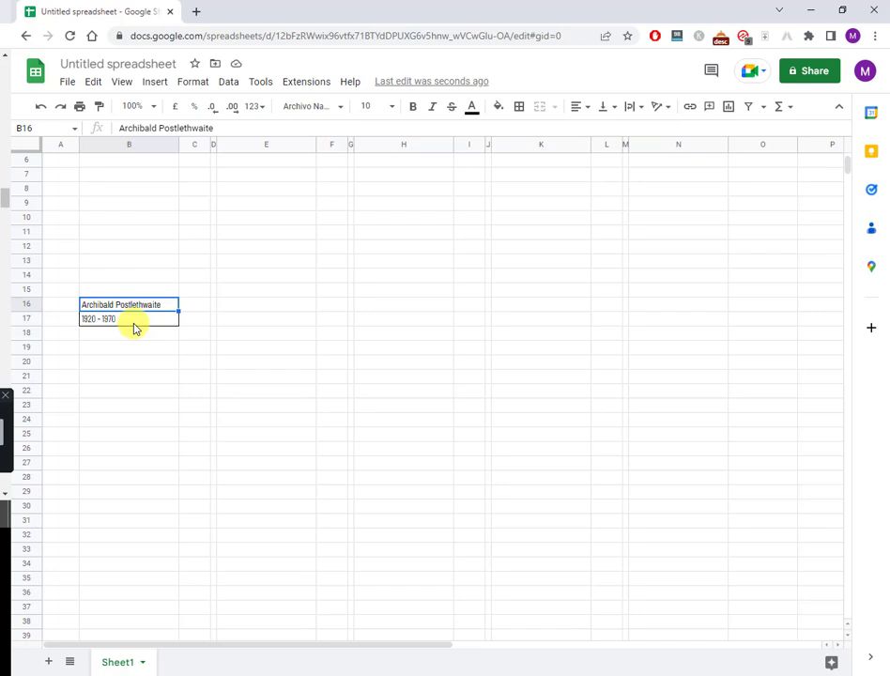
left_click(138, 323)
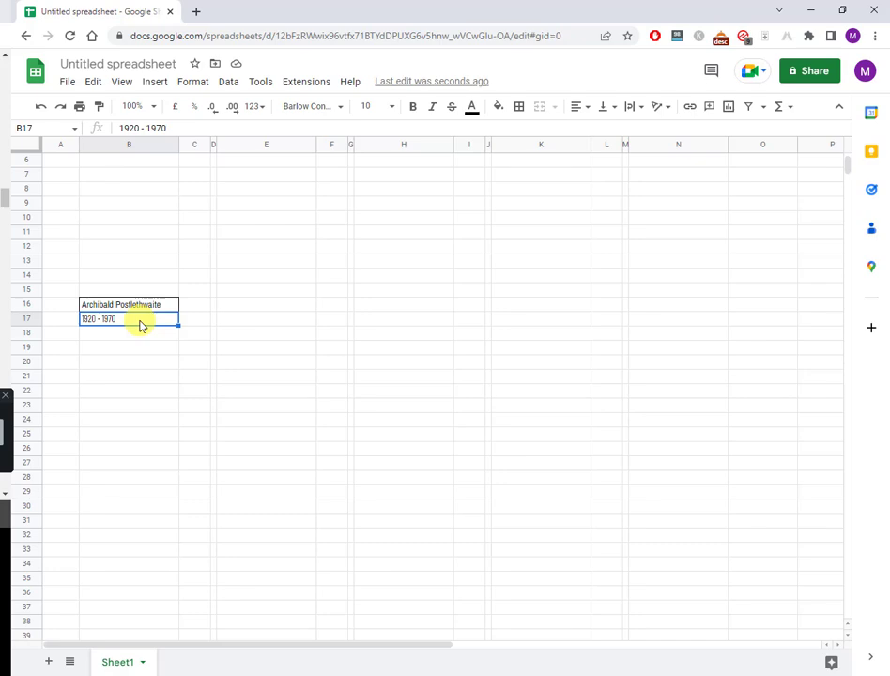
left_click(587, 112)
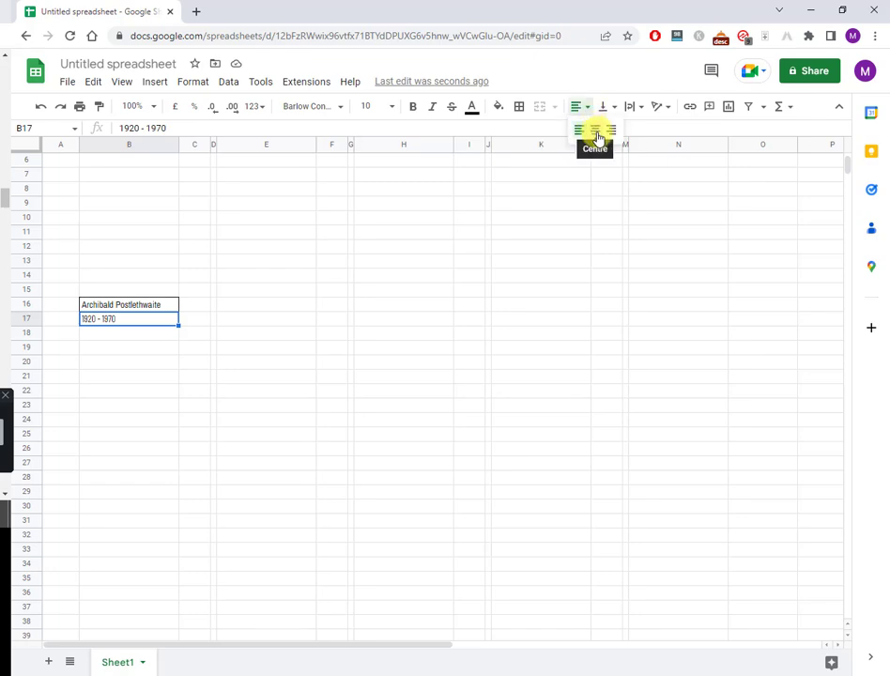
left_click(596, 132)
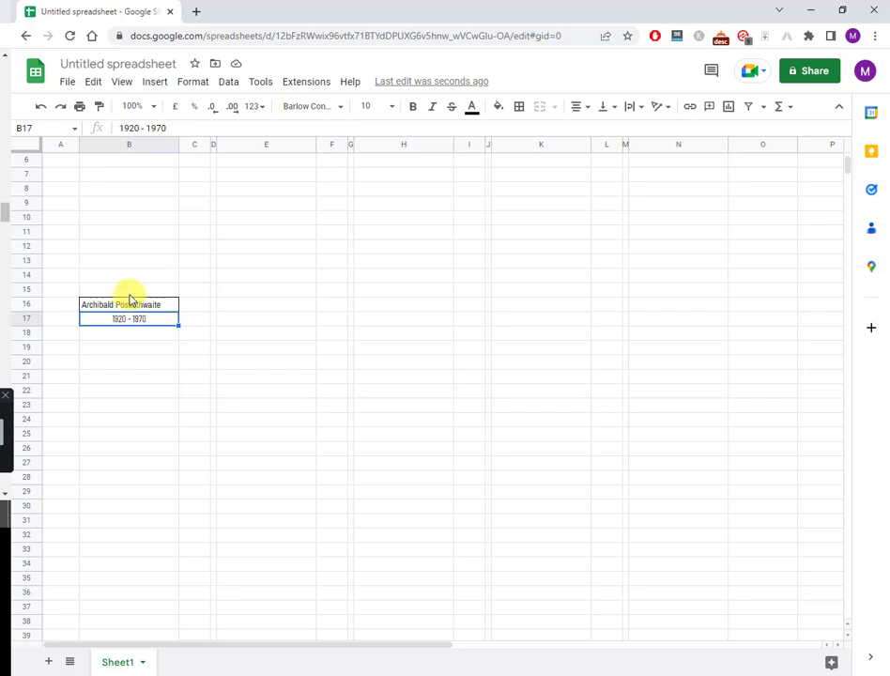
- Lengthen the sample surname in cell B16 so the full name exceeds the cell's width
left_click(136, 307)
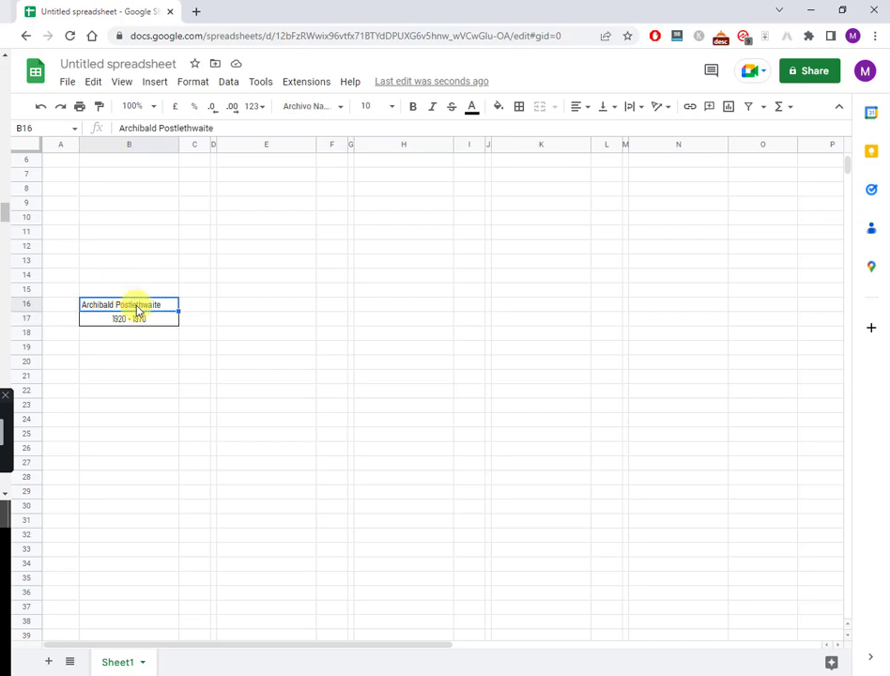
left_click(135, 330)
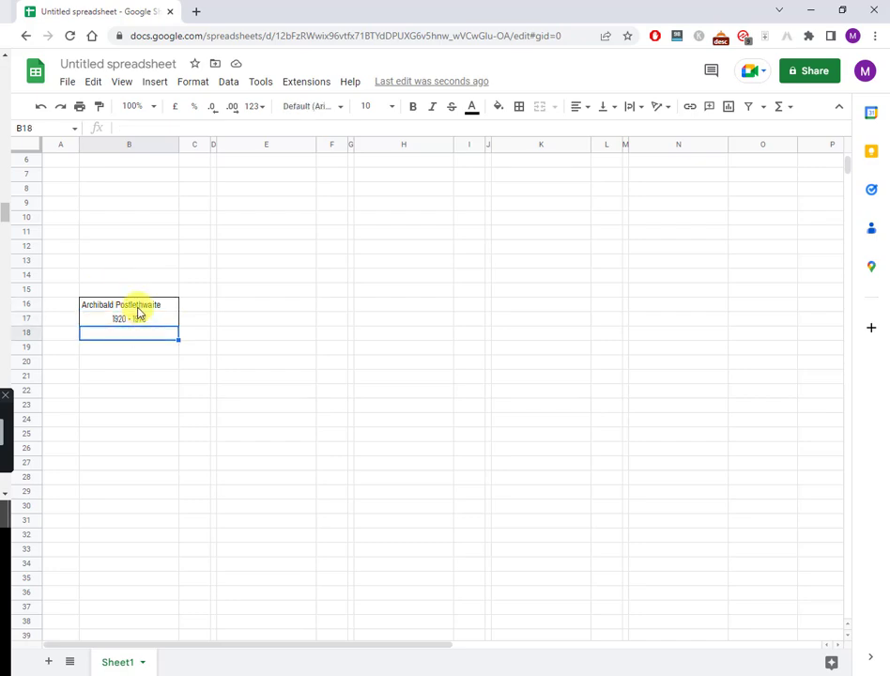
left_click(138, 309)
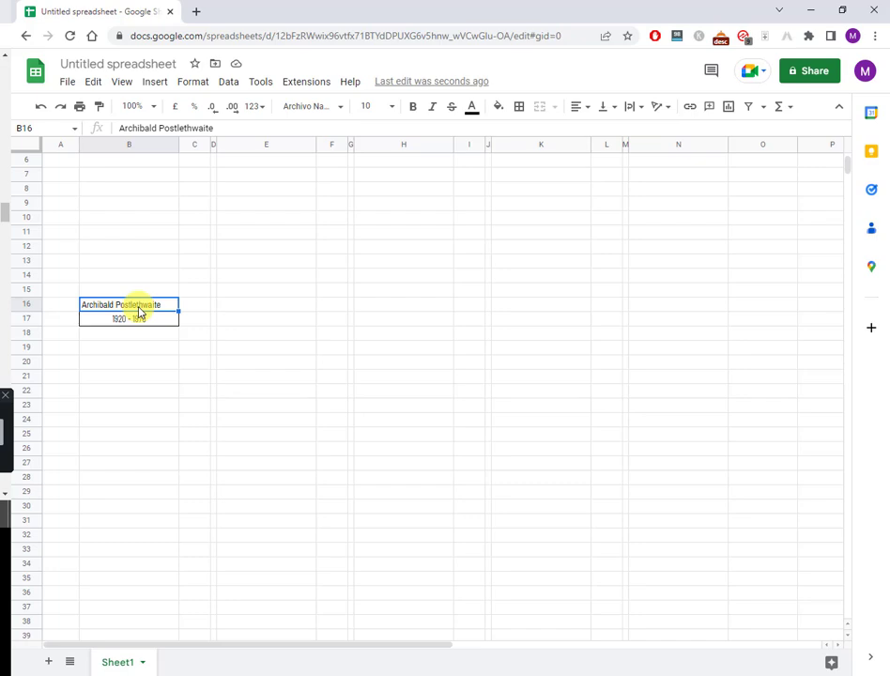
left_click(255, 126)
type("wi")
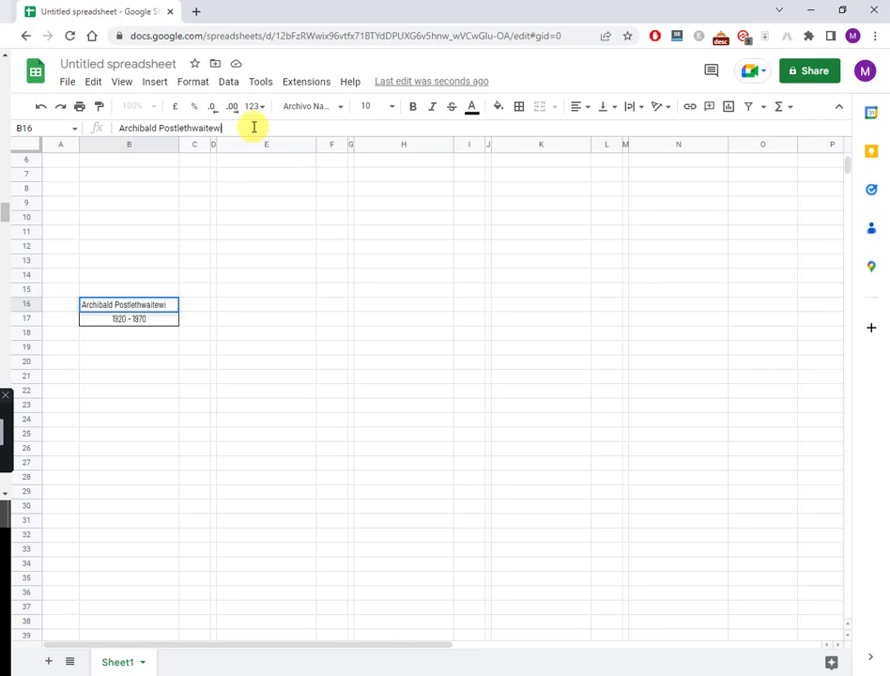
type("gginbotham")
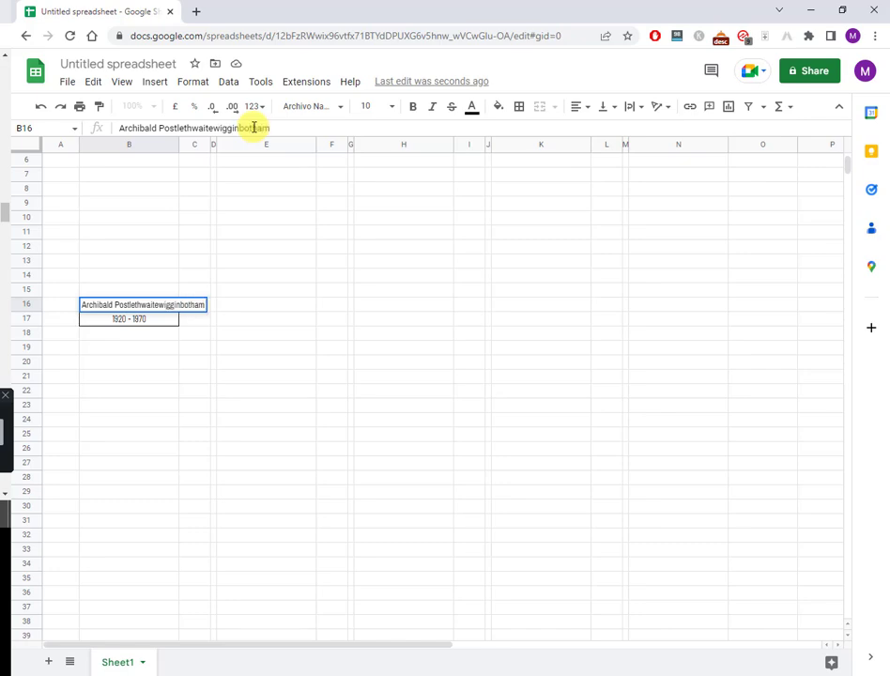
key("Return")
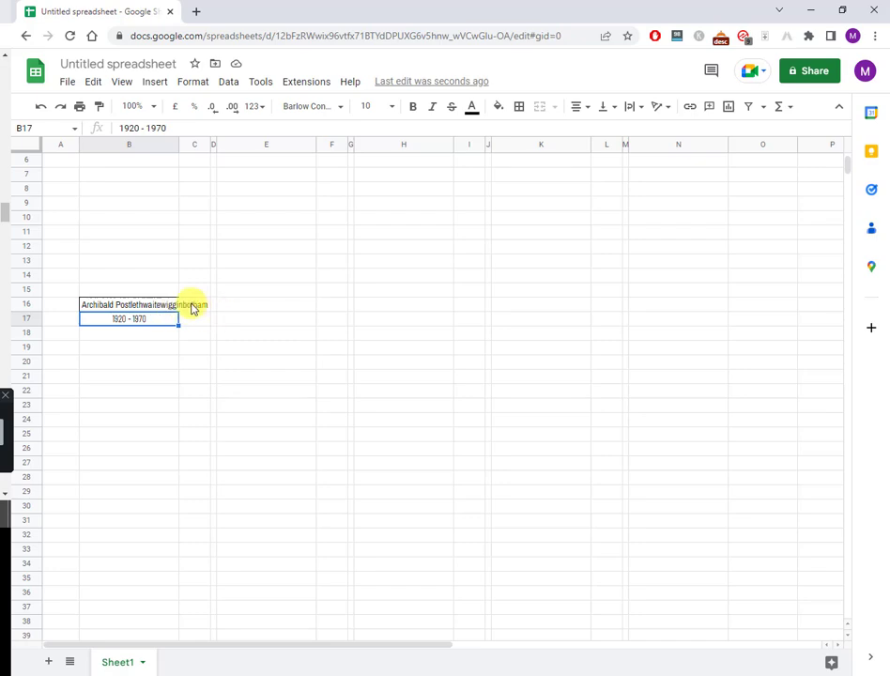
- Enter a blank space in cell C16 to cut off the name overflowing from B16
left_click(193, 308)
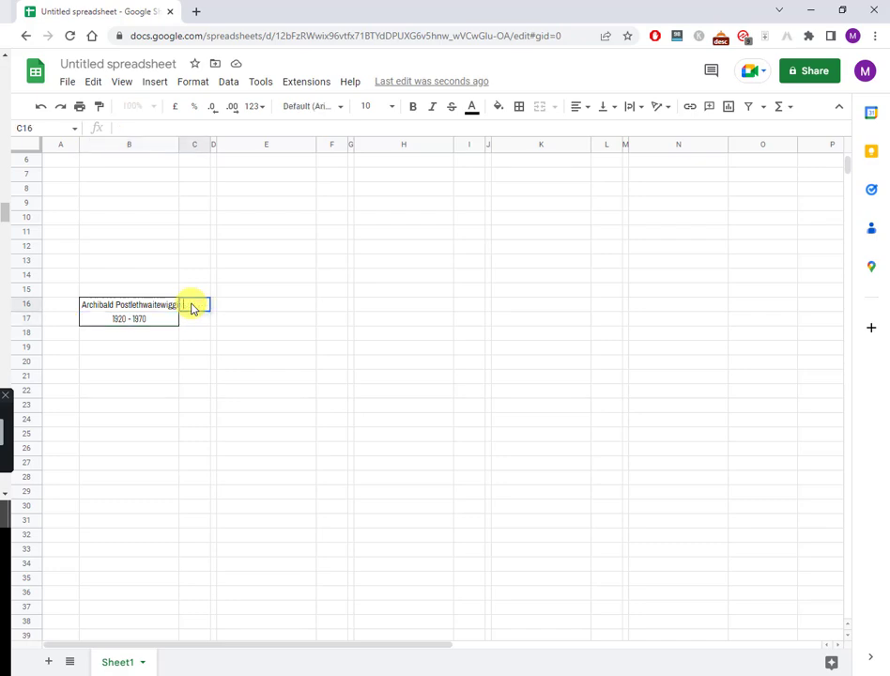
key("Return")
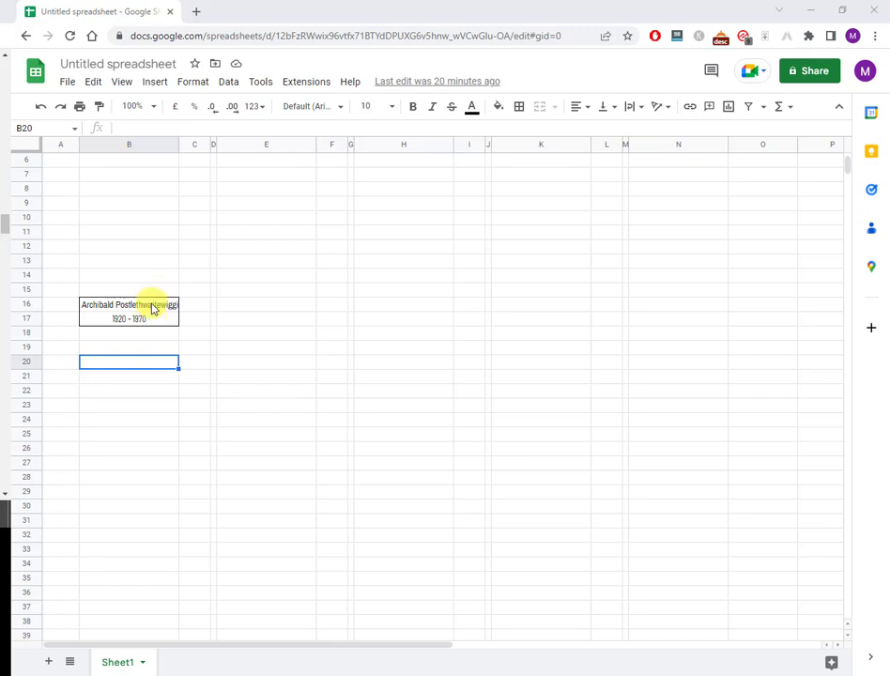
- Clear the sample name and year range from cells B16 and B17
left_click(136, 323)
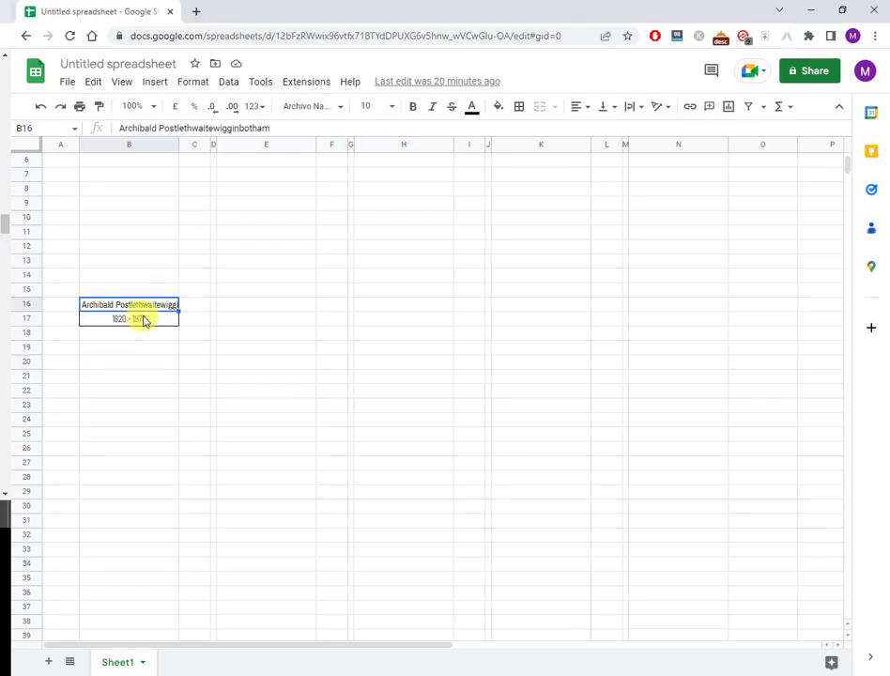
key("Delete")
left_click(144, 321)
key("Delete")
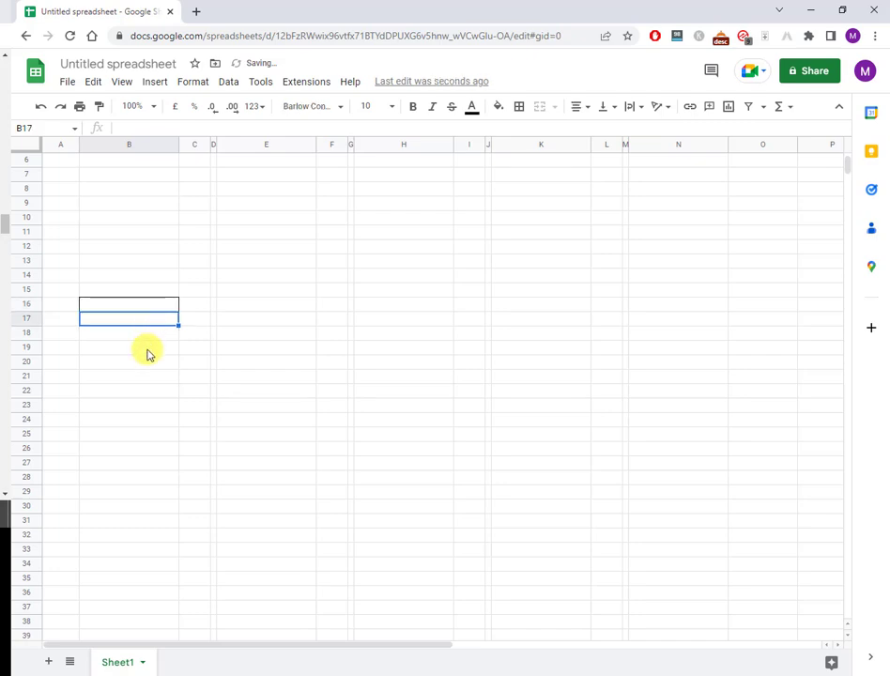
left_click(147, 348)
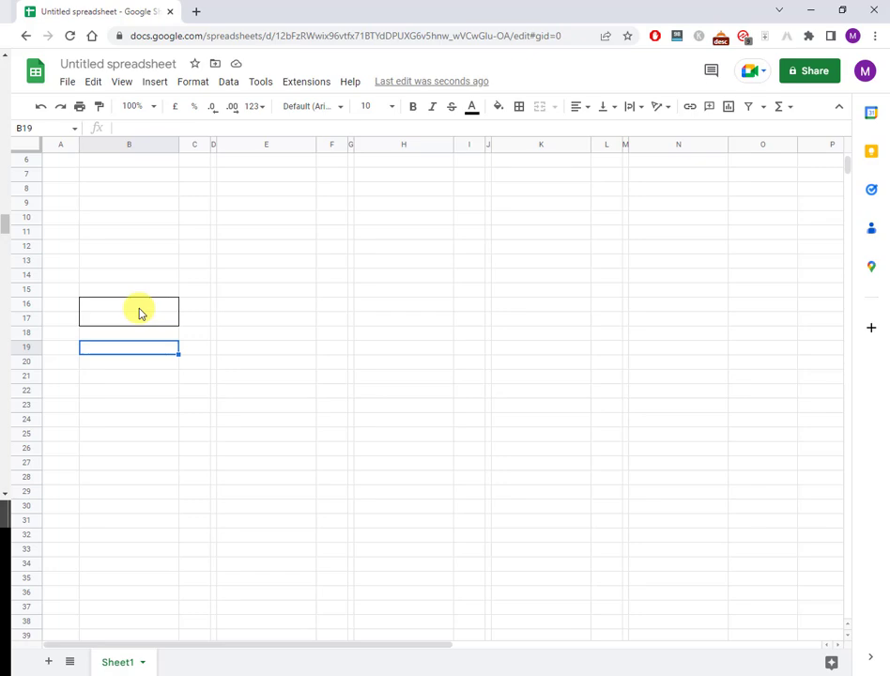
- Copy the formatted box with its adjoining spacer cells, B16:C17, and paste it starting at cell E8
left_click(139, 309)
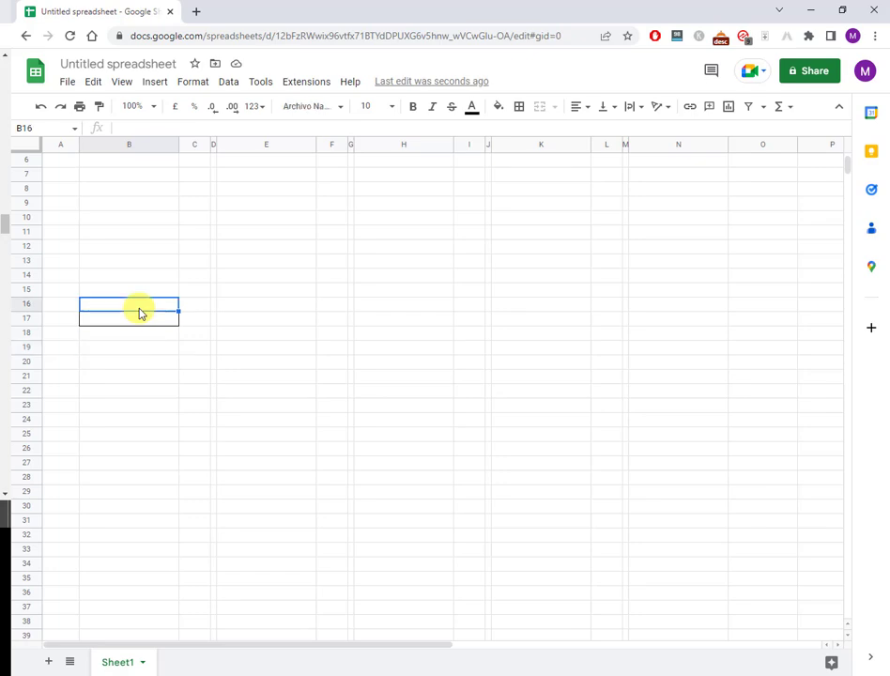
key("ctrl+c")
key("shift+Right")
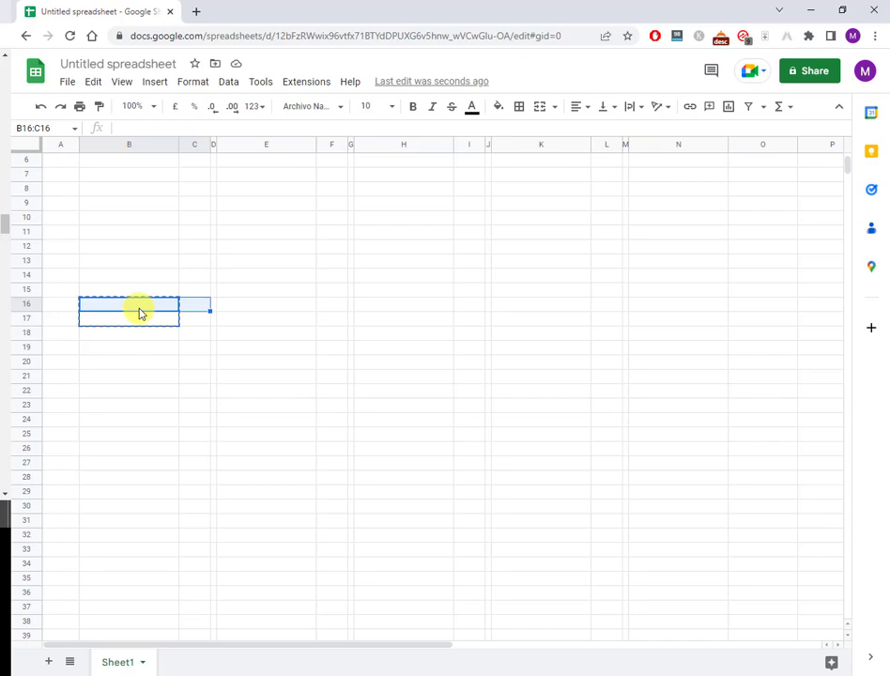
key("shift+Down")
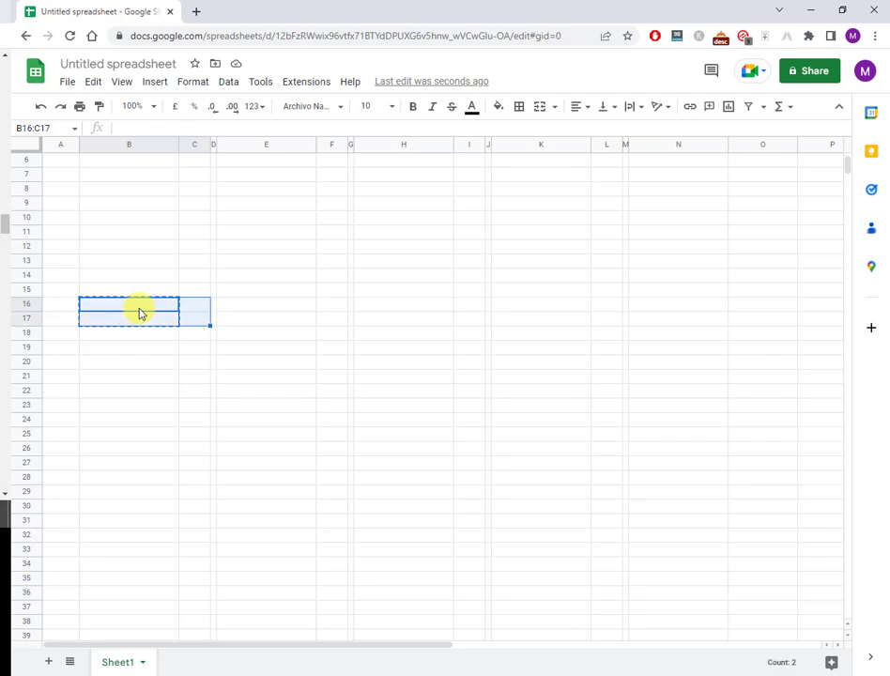
key("ctrl+c")
left_click(269, 197)
key("ctrl+v")
left_click(276, 244)
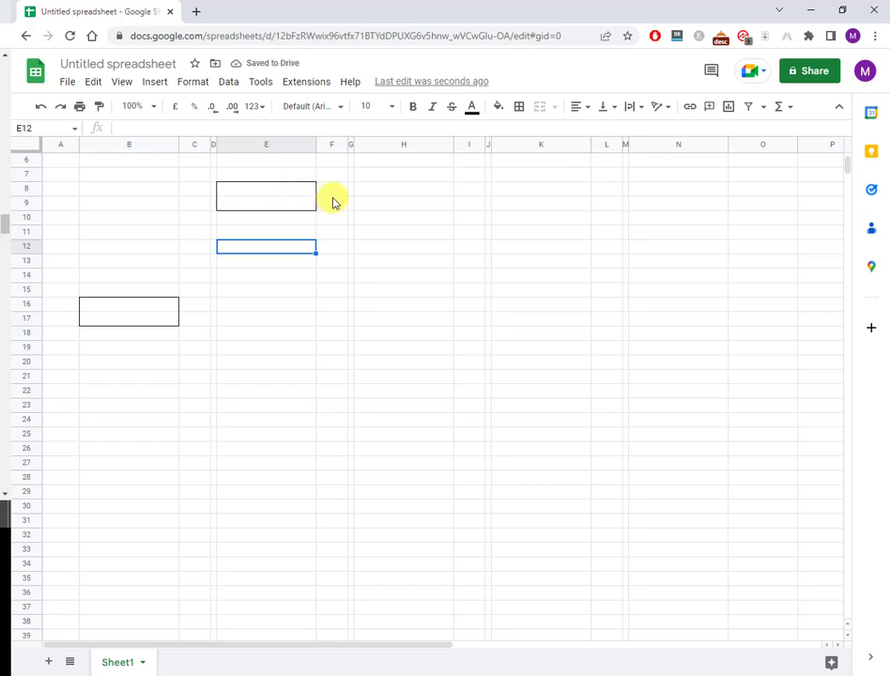
left_click(274, 192)
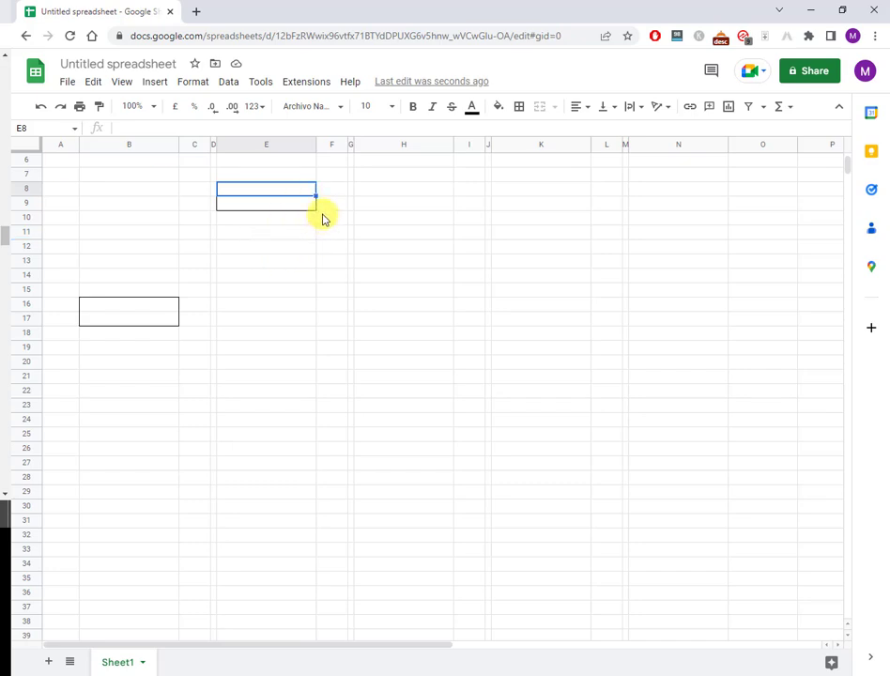
- Fill the name cell E8 with light blue and the date cell E9 beneath it with light grey
left_click(499, 109)
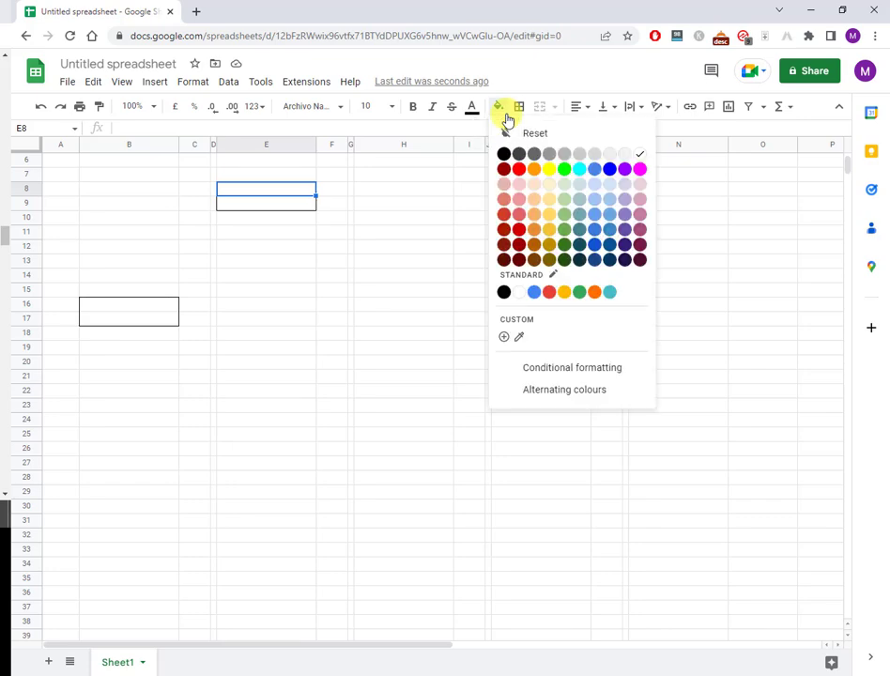
left_click(610, 192)
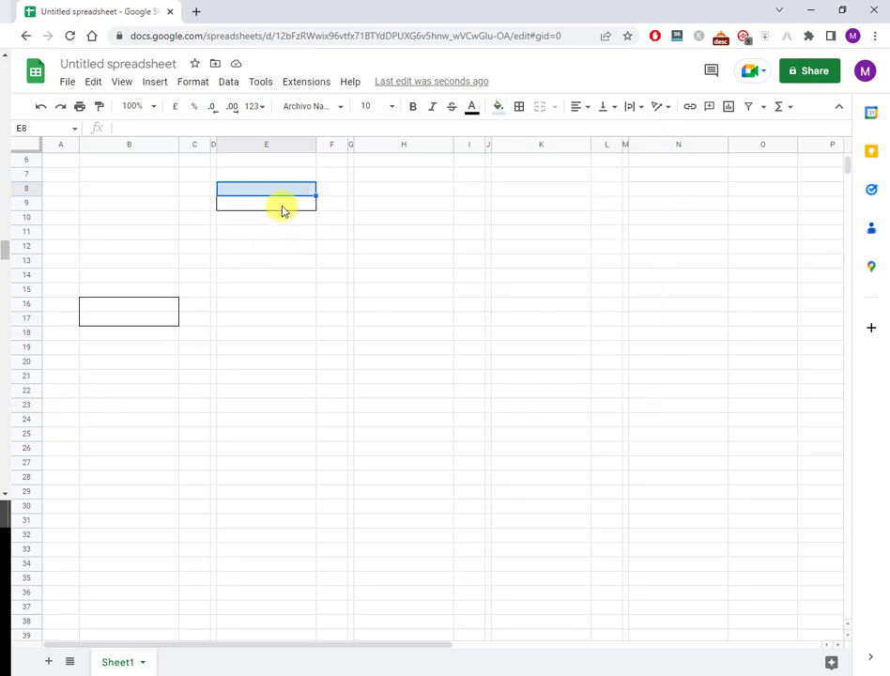
left_click(284, 208)
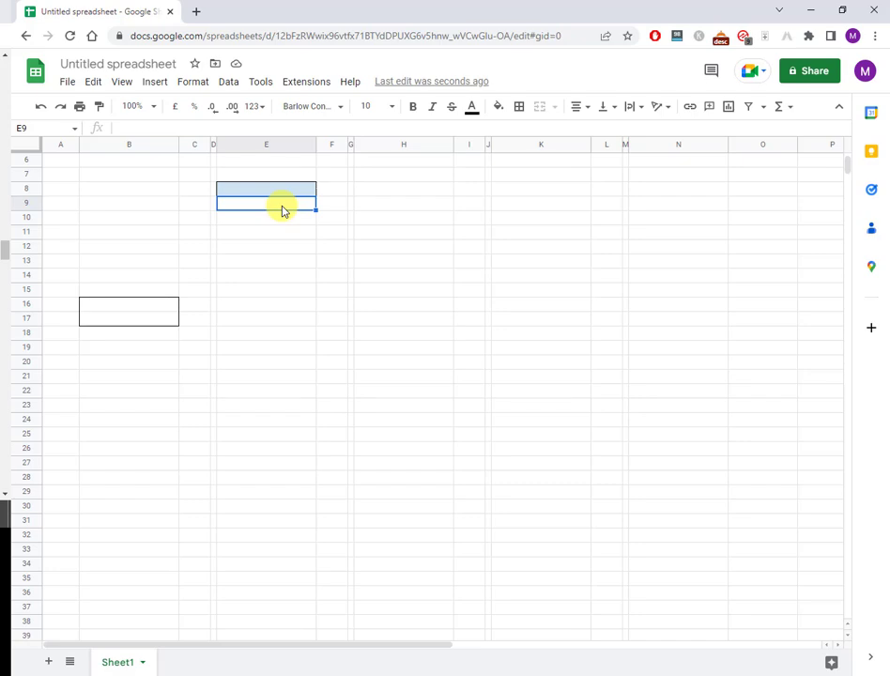
left_click(502, 113)
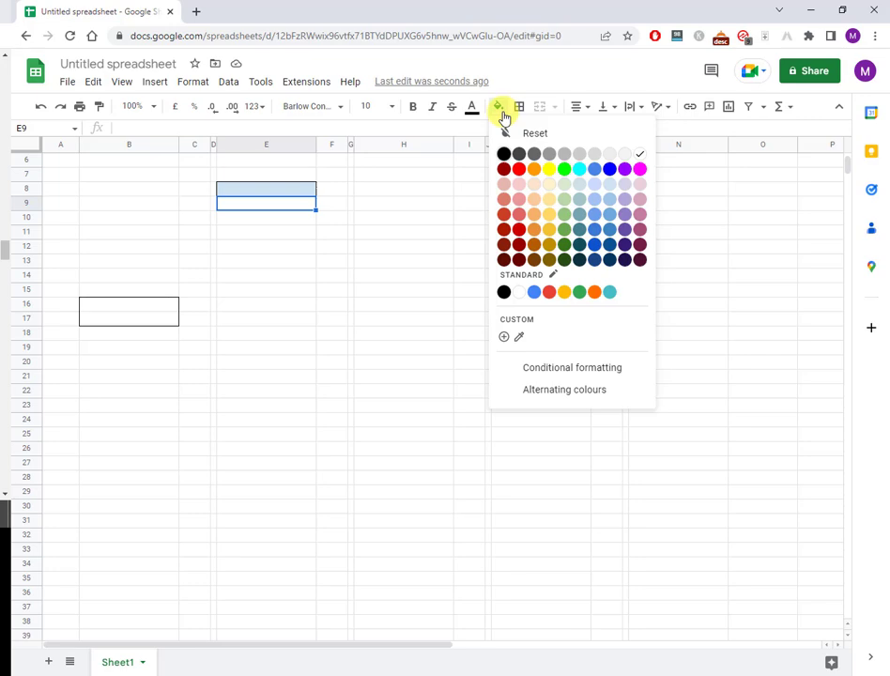
left_click(625, 162)
key("Down")
key("Down")
key("Down")
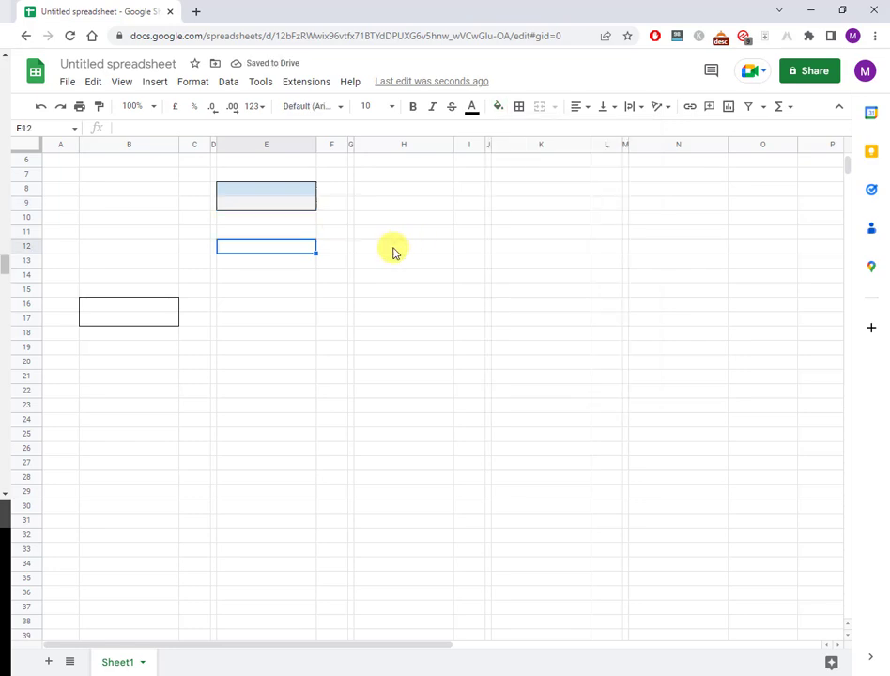
- Copy the blue box with its spacer cells, E8:F9, and paste it starting at cells H4 and H20
left_click(285, 195)
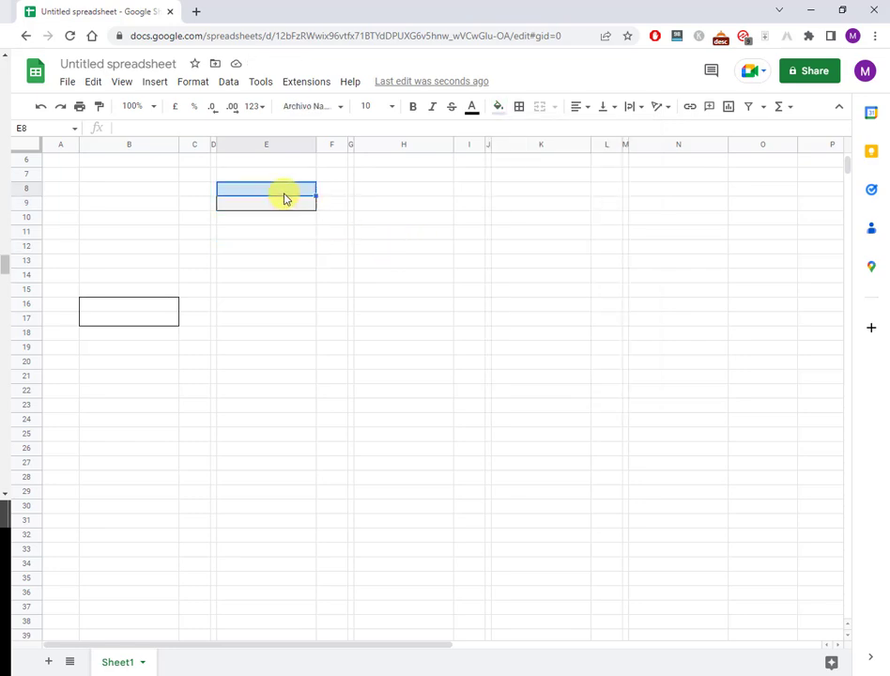
left_click(286, 211, "shift")
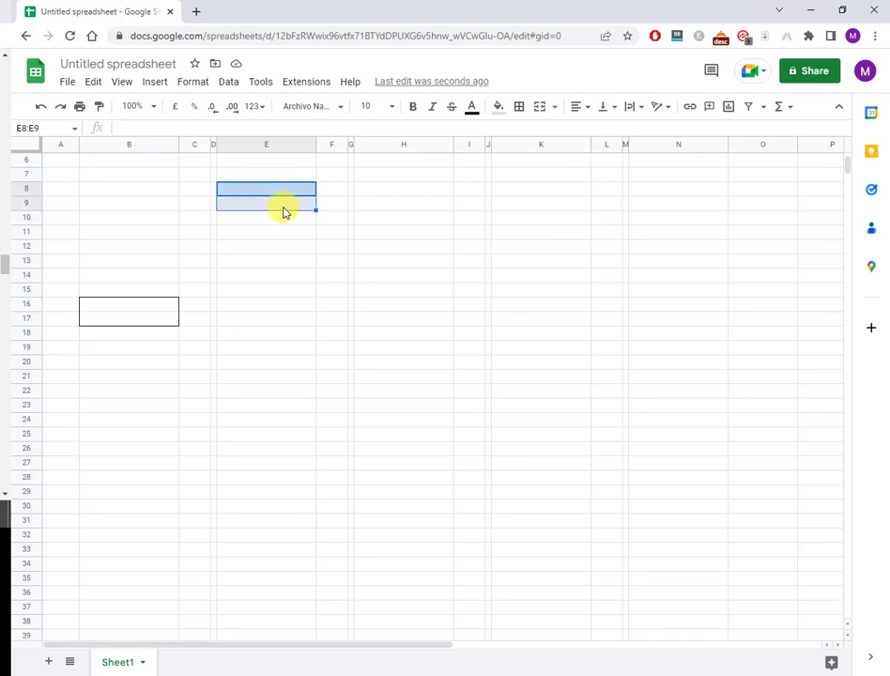
left_click(341, 203, "shift")
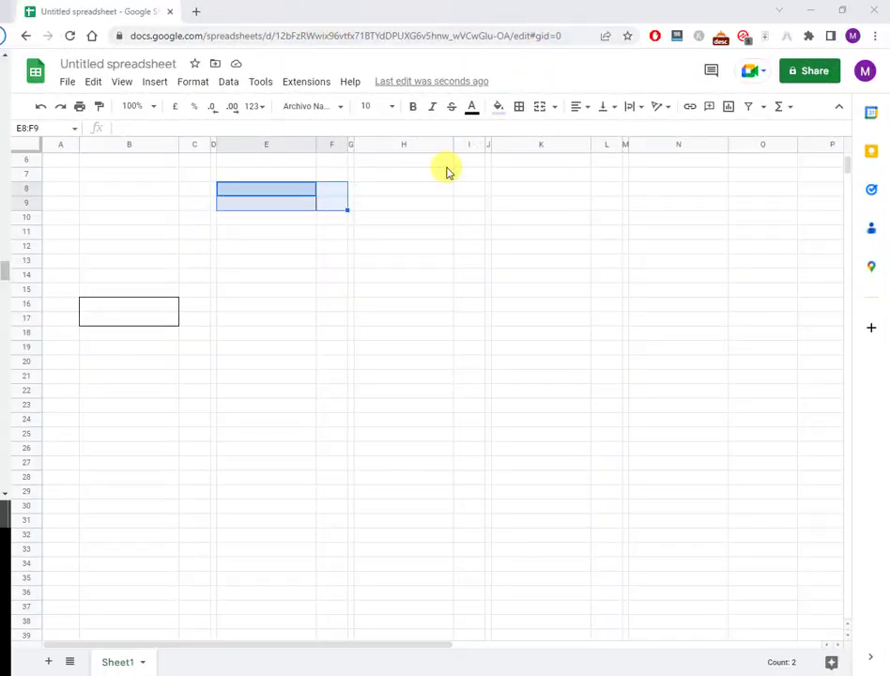
scroll(441, 178, "up", 1)
left_click(429, 207)
key("ctrl+v")
left_click(412, 438)
key("ctrl+v")
- Paste the copied blue box into the fourth-generation column starting at K2, K10, K18 and K26
left_click(541, 173)
key("ctrl+v")
left_click(545, 291)
key("ctrl+v")
left_click(541, 406)
key("ctrl+v")
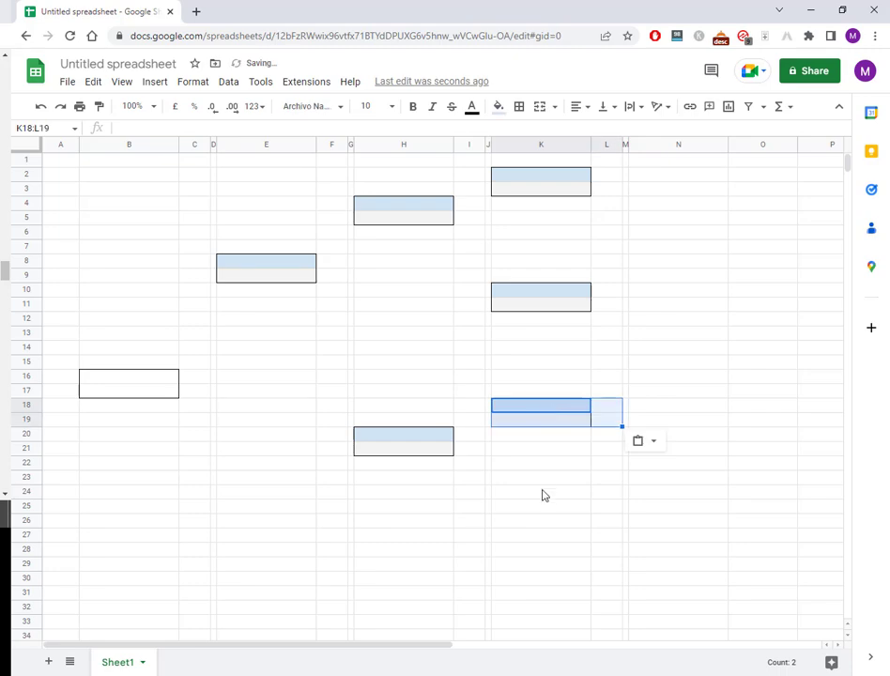
left_click(541, 521)
key("ctrl+v")
- Paste the blue box into column N at every fourth row from N1 through N29
left_click(668, 162)
key("ctrl+v")
left_click(678, 218)
key("ctrl+v")
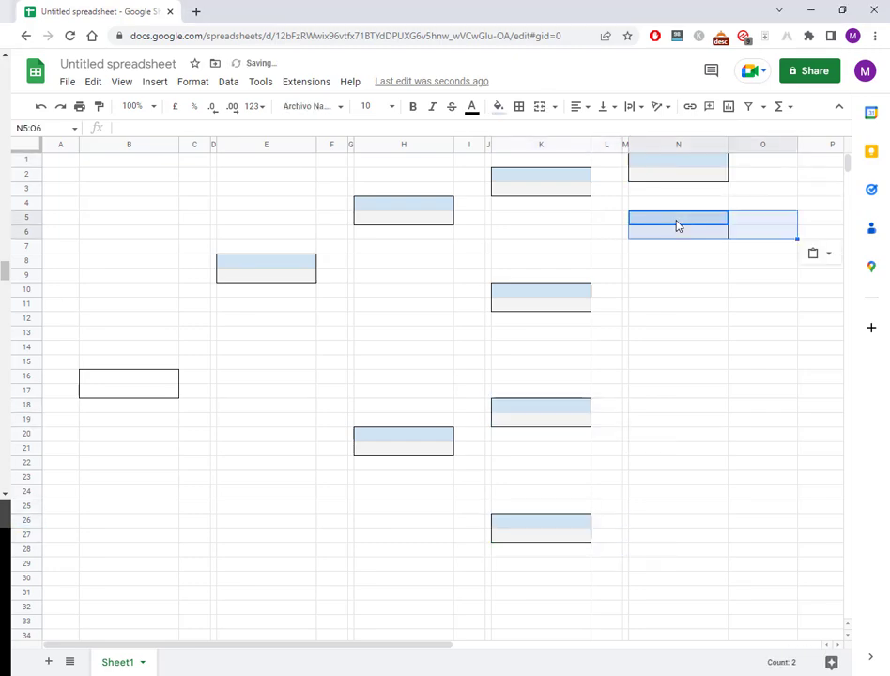
left_click(677, 277)
key("ctrl+v")
left_click(675, 335)
key("ctrl+v")
left_click(676, 391)
key("ctrl+v")
left_click(676, 448)
key("ctrl+v")
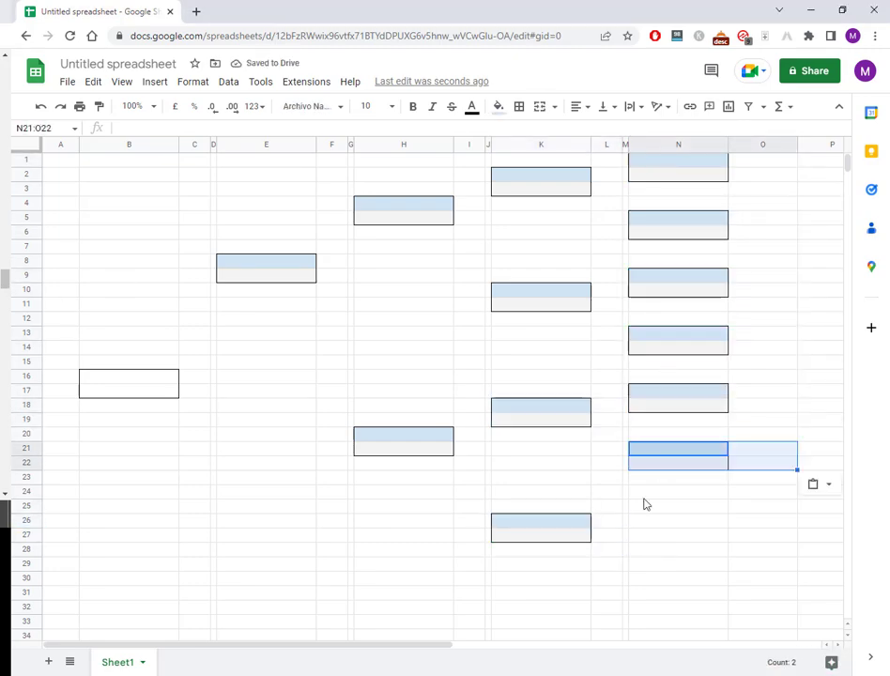
left_click(676, 505)
key("ctrl+v")
left_click(678, 563)
key("ctrl+v")
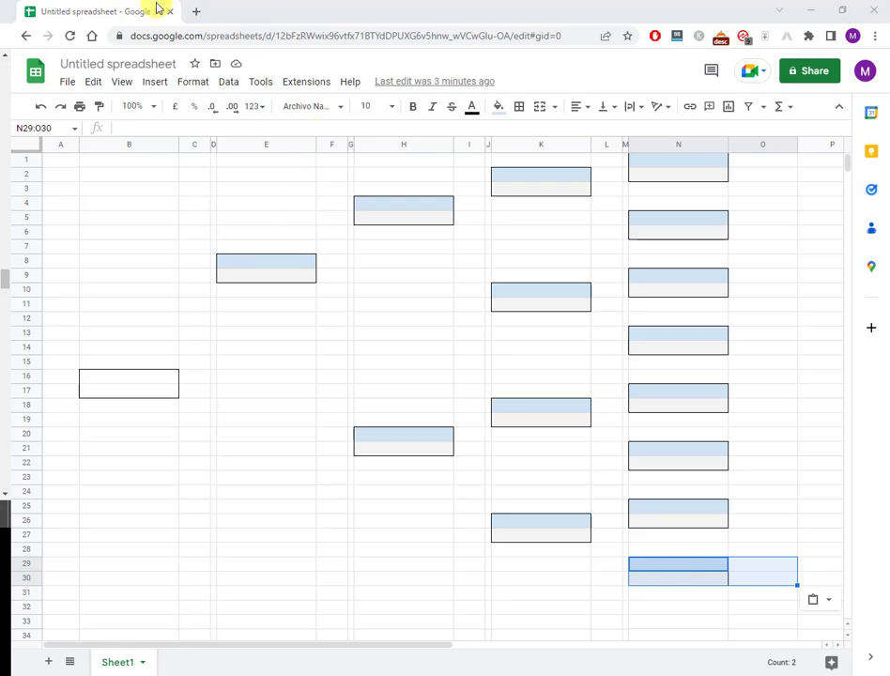
left_click(610, 482)
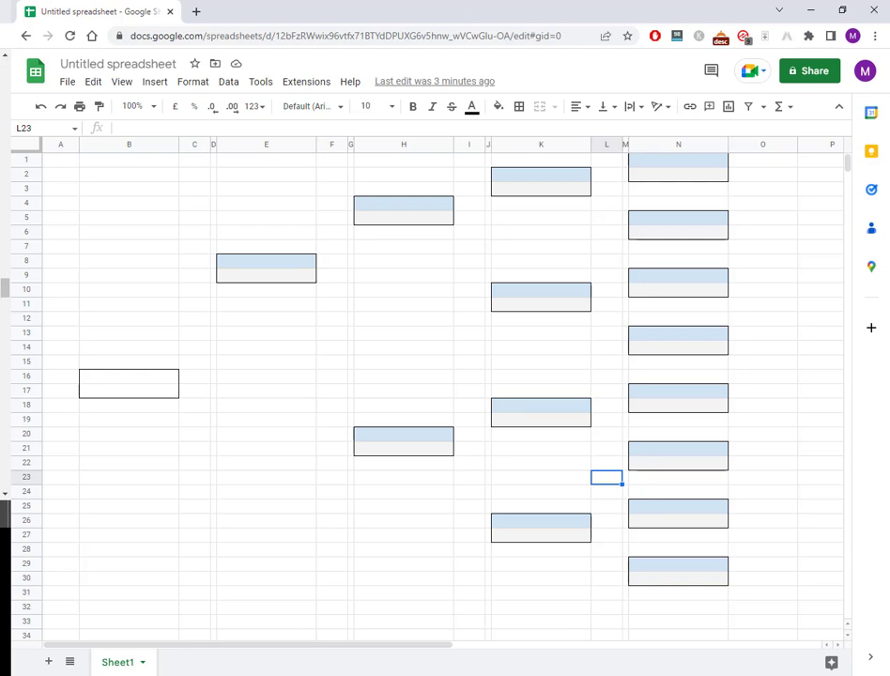
- Copy the unfilled box with its spacer cells, B16:C17, and paste it starting at cell E24
left_click(148, 381)
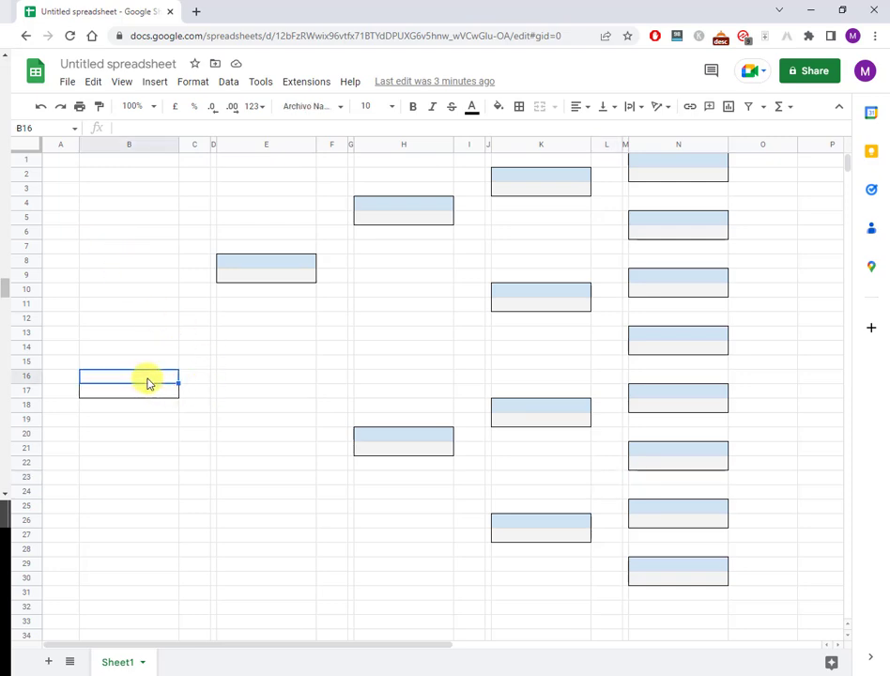
key("shift+Right")
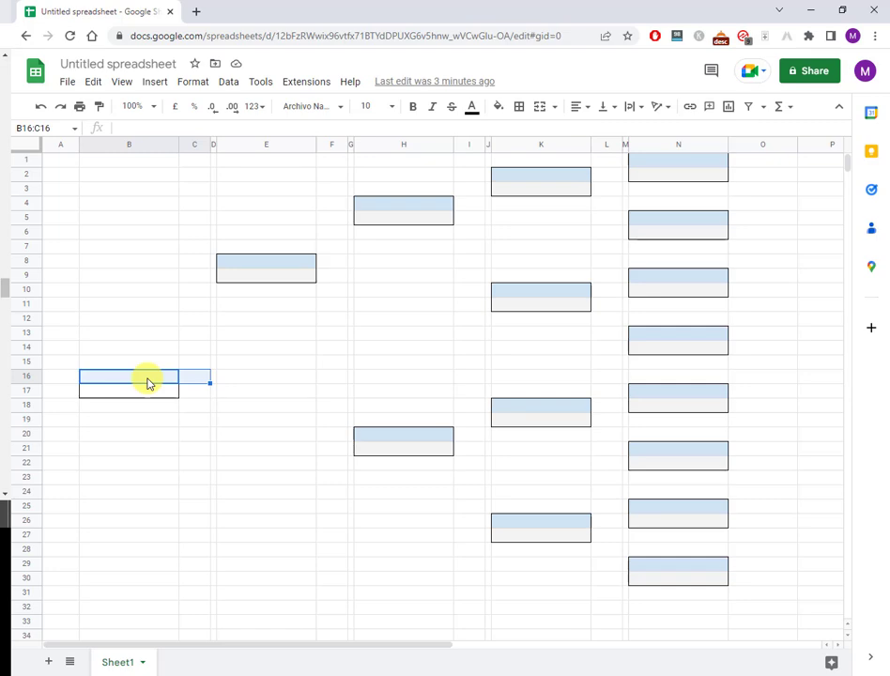
key("shift+Down")
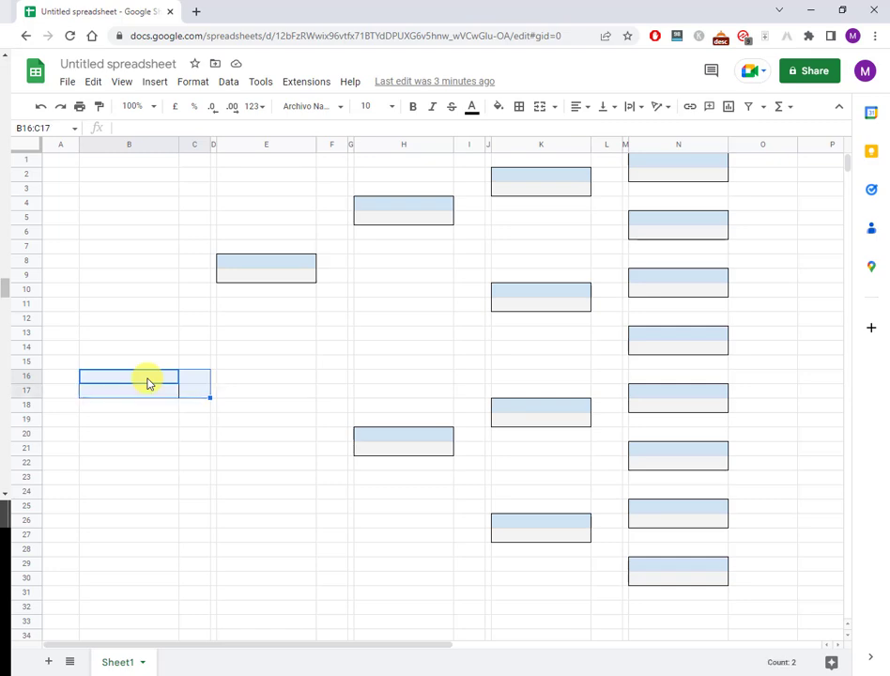
key("ctrl+c")
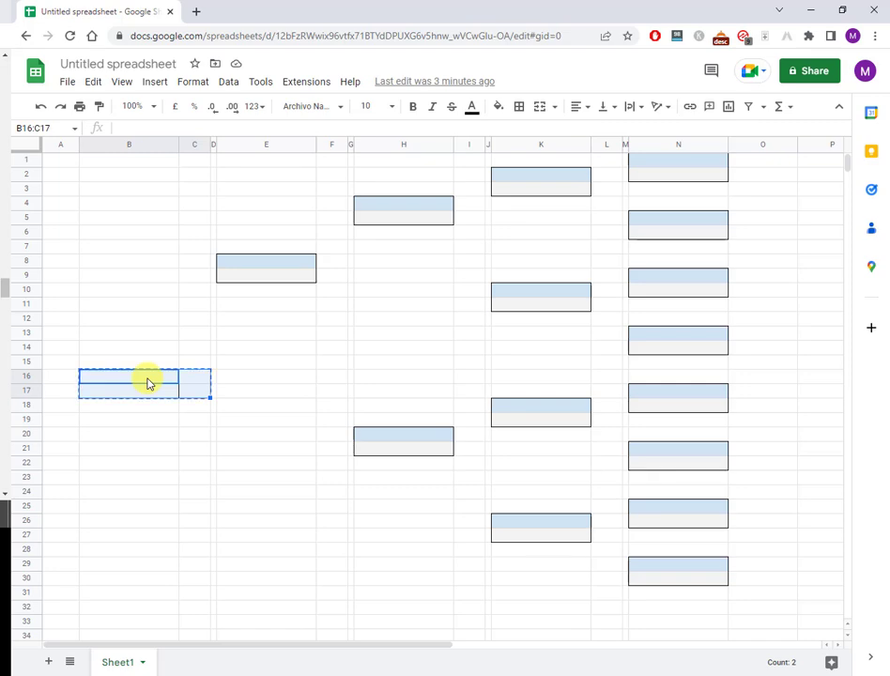
left_click(267, 495)
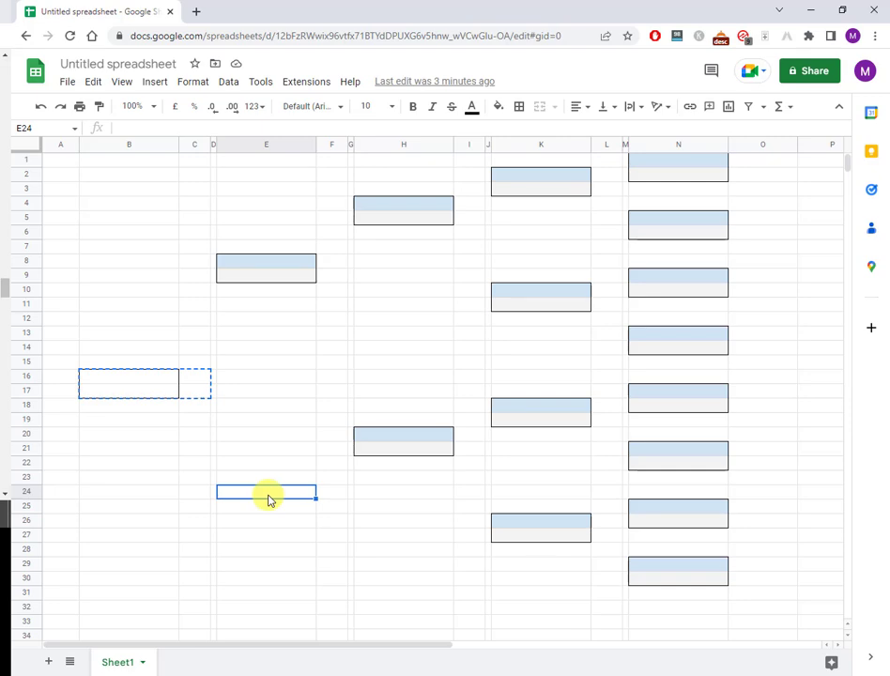
key("ctrl+v")
- Fill the name cell E24 of the lower second-generation box with light orange
left_click(277, 514)
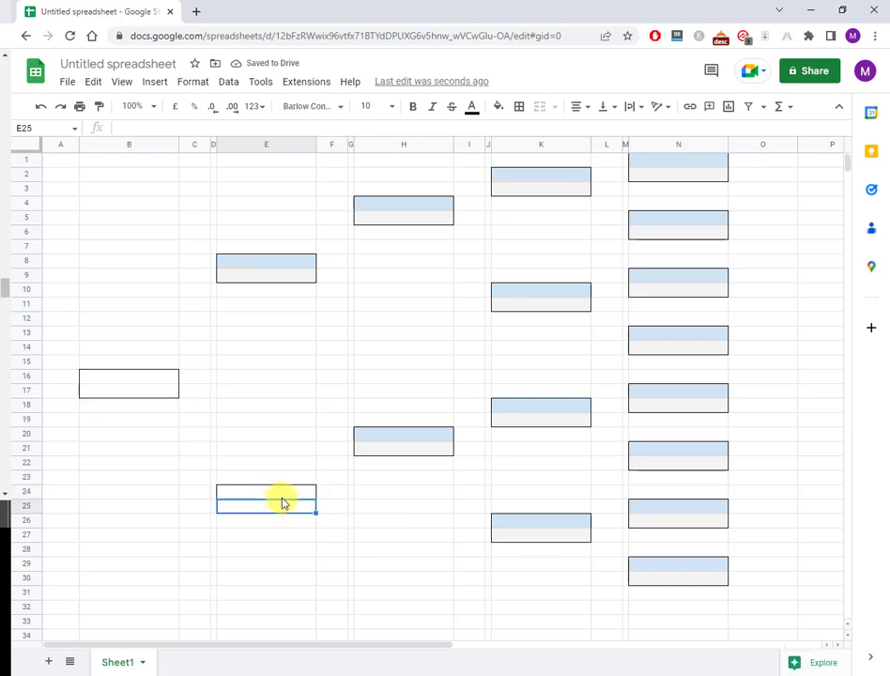
left_click(306, 496)
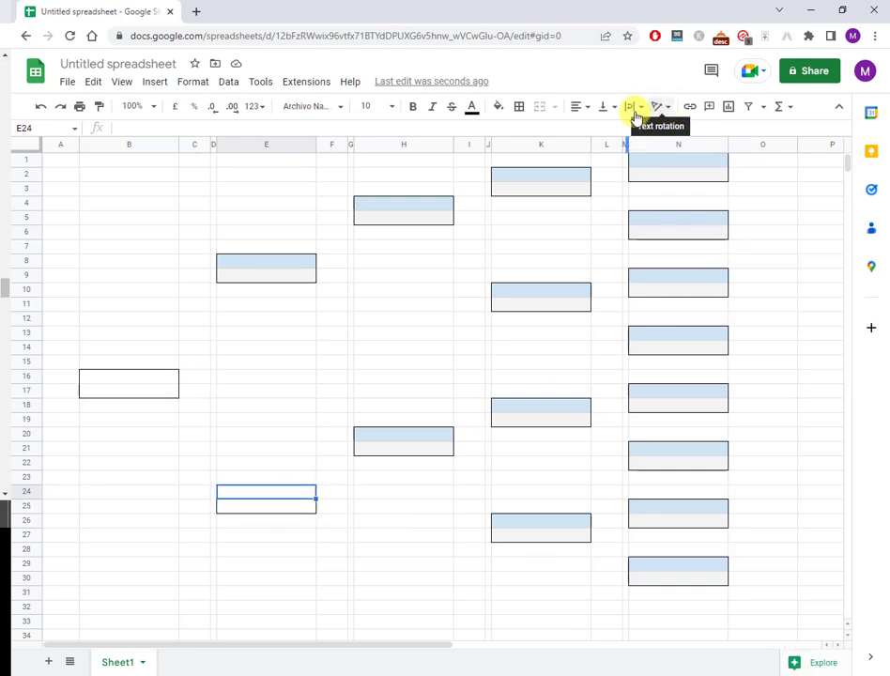
left_click(498, 107)
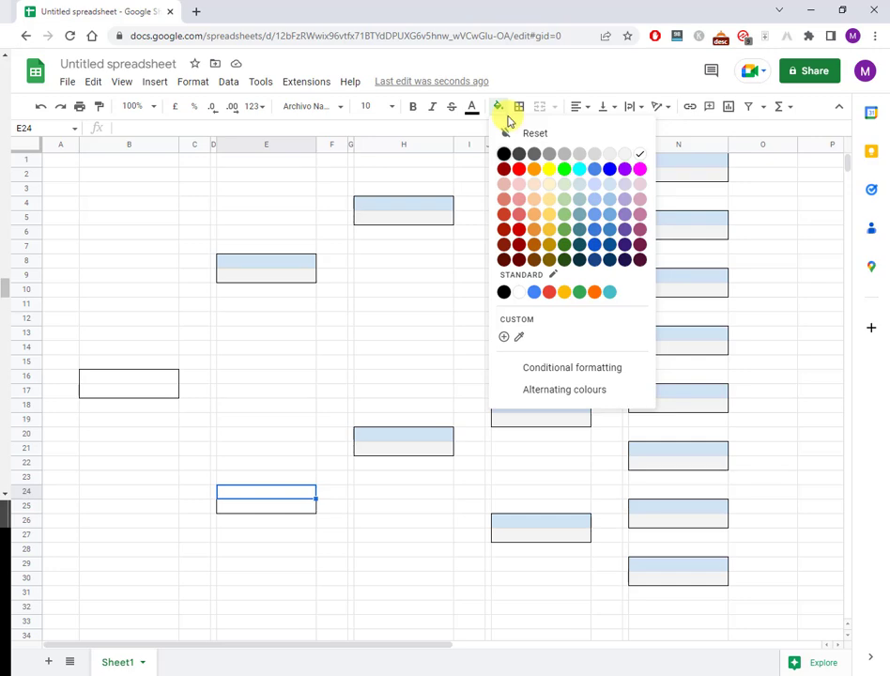
left_click(536, 195)
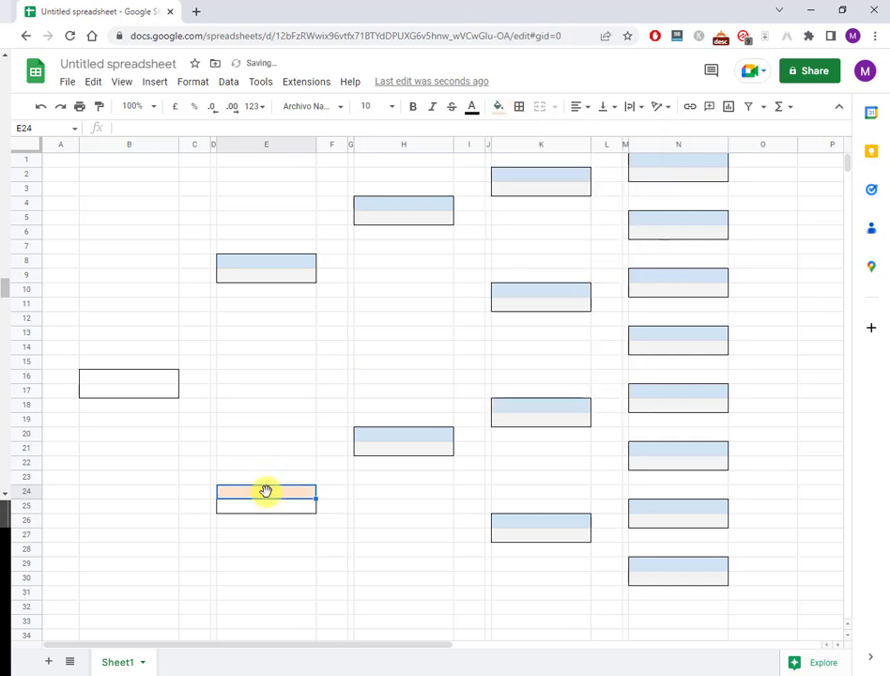
- Copy the grey date cell H21 and paste it into E25 below the orange name cell
left_click(269, 507)
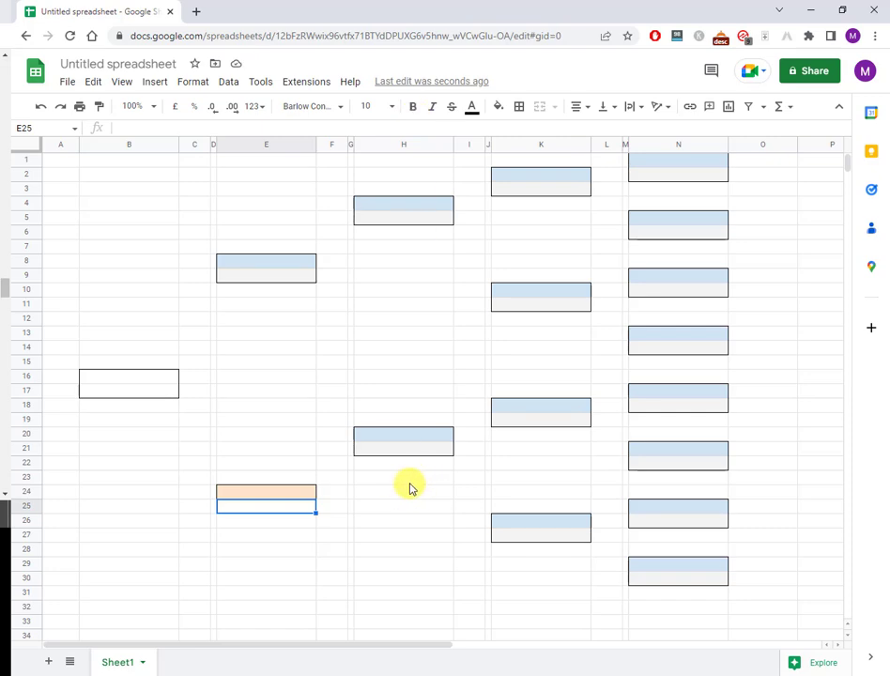
left_click(413, 450)
key("ctrl+c")
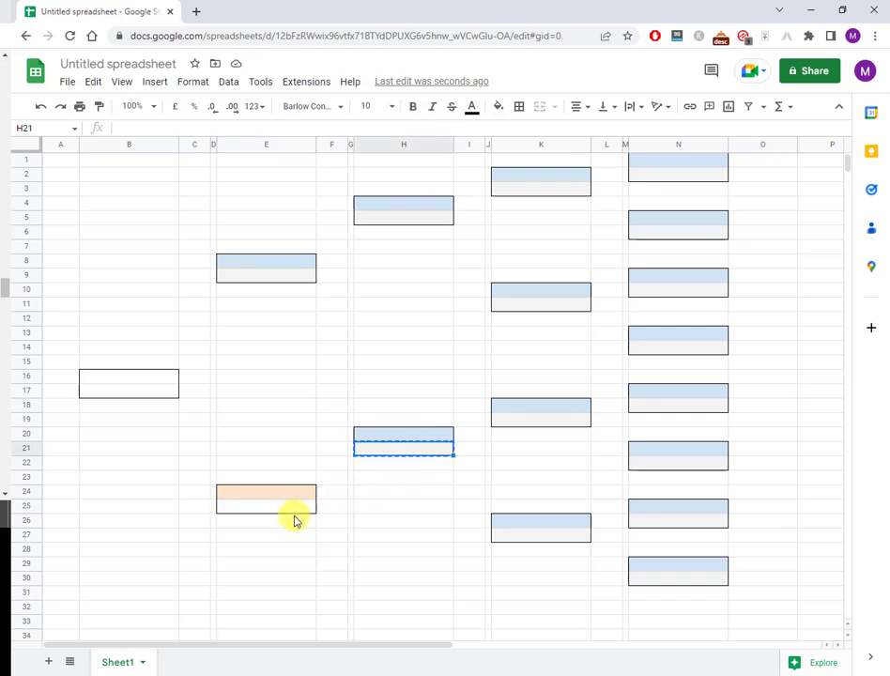
left_click(294, 514)
key("ctrl+v")
- Copy the orange box with its spacer cells, E24:F25, and paste it starting at cells H12 and H28
left_click(273, 492)
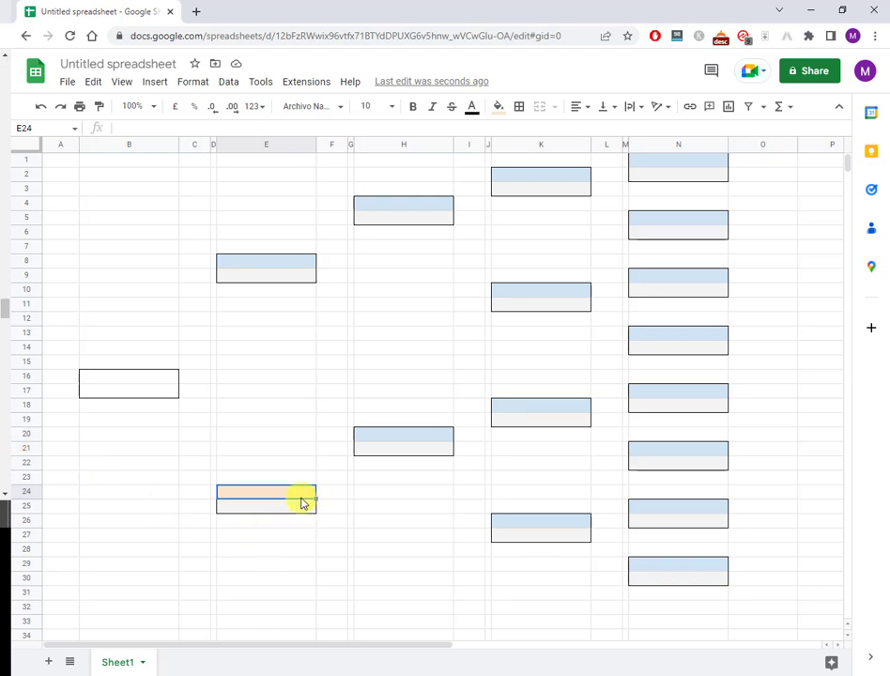
key("shift+Right")
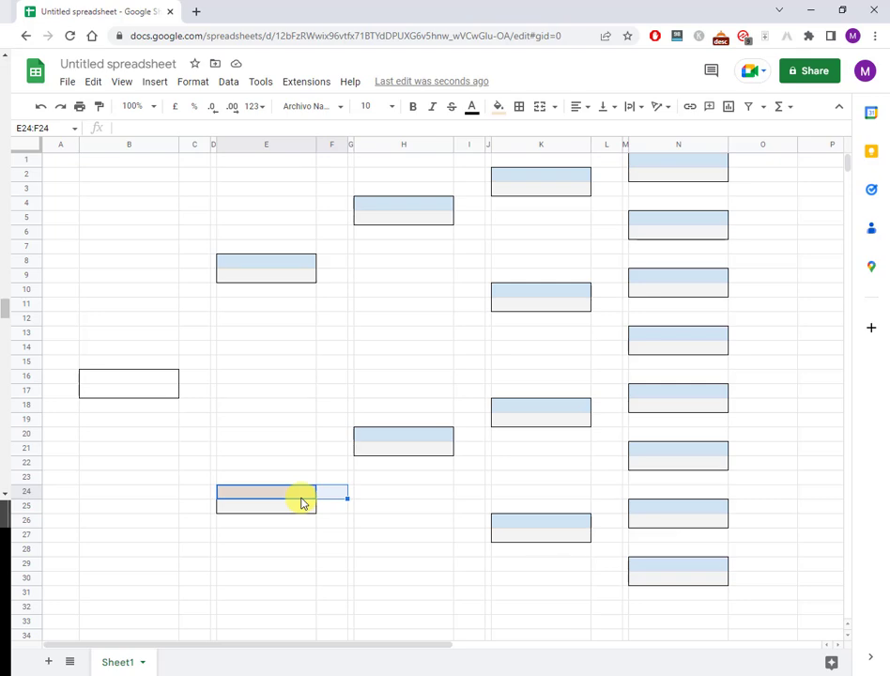
key("shift+Down")
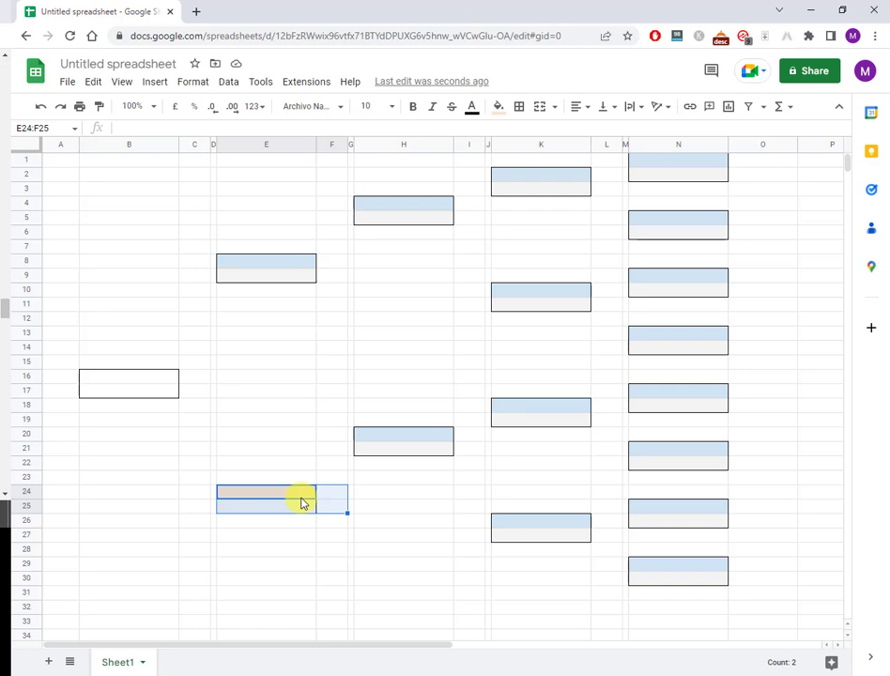
key("ctrl+c")
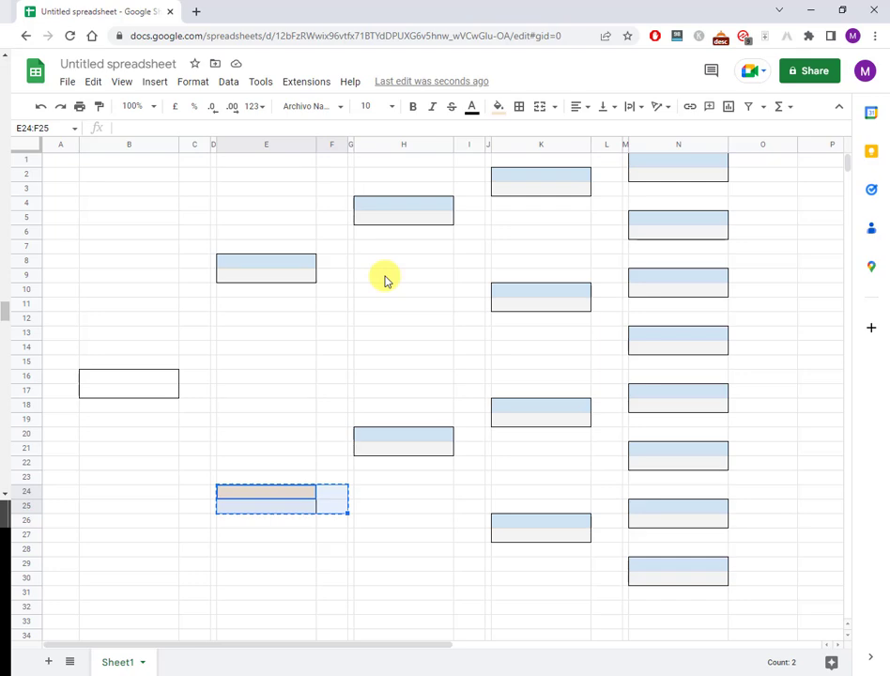
left_click(430, 322)
key("ctrl+v")
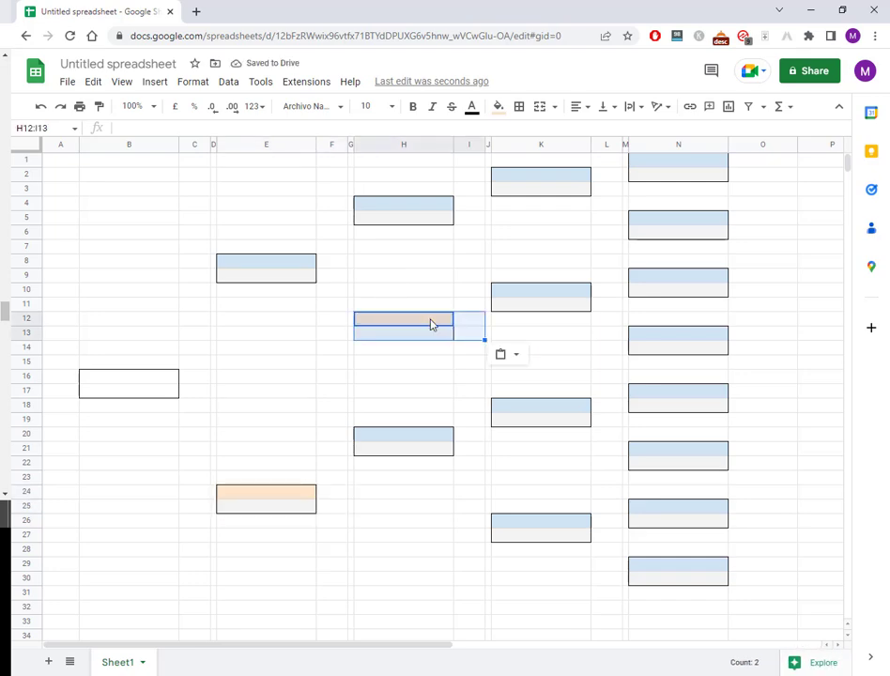
left_click(398, 553)
key("ctrl+v")
- Paste the copied orange box into the fourth-generation column starting at K6, K14, K22 and K30
left_click(537, 234)
key("ctrl+v")
left_click(532, 348)
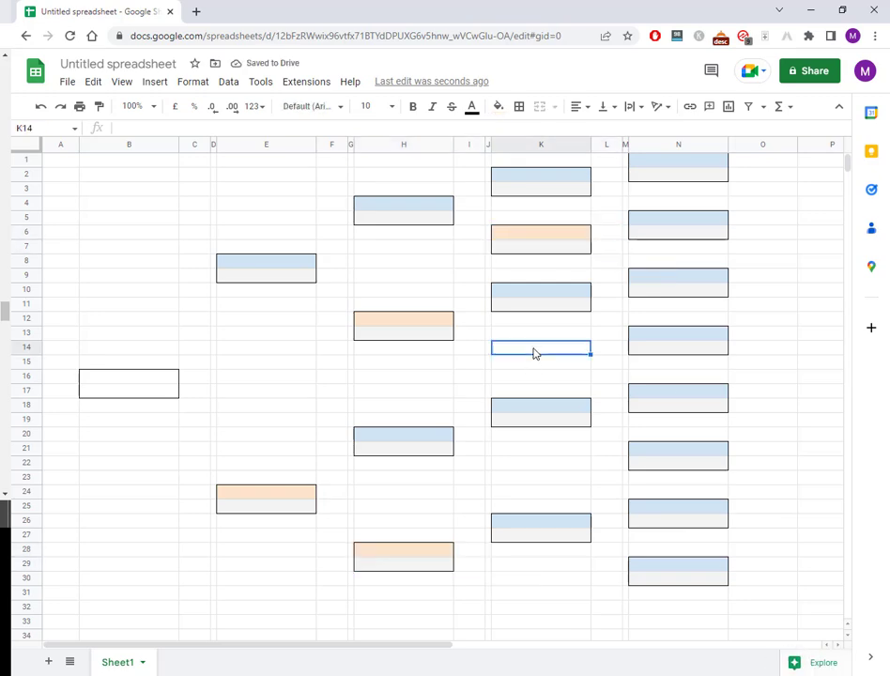
key("ctrl+v")
left_click(536, 462)
key("ctrl+v")
left_click(537, 579)
key("ctrl+v")
- Paste the orange box between the blue boxes in column N, at every fourth row from N3 through N31
key("ctrl+v")
left_click(677, 305)
key("ctrl+v")
left_click(678, 363)
key("ctrl+v")
left_click(679, 422)
key("ctrl+v")
left_click(672, 478)
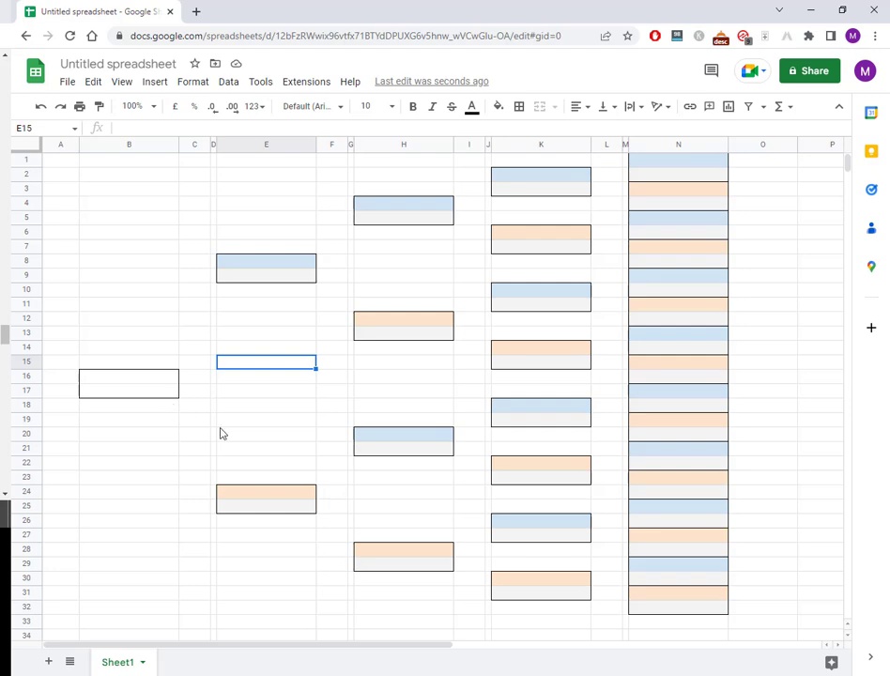
left_click(251, 406)
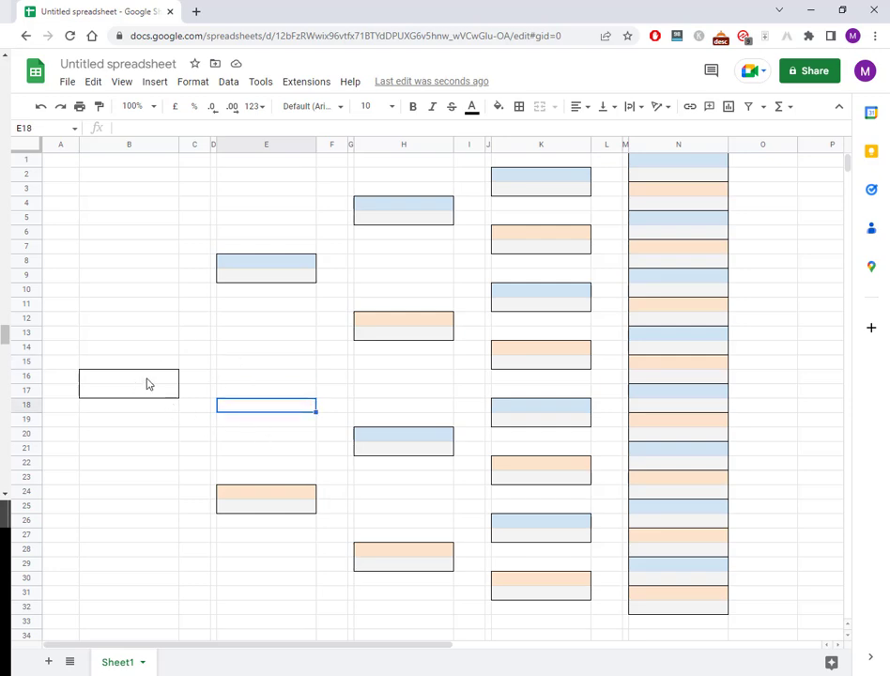
- Copy the grey date cell E9 and paste it into B17 of the first-generation box
left_click(264, 277)
key("ctrl+c")
left_click(129, 391)
key("ctrl+v")
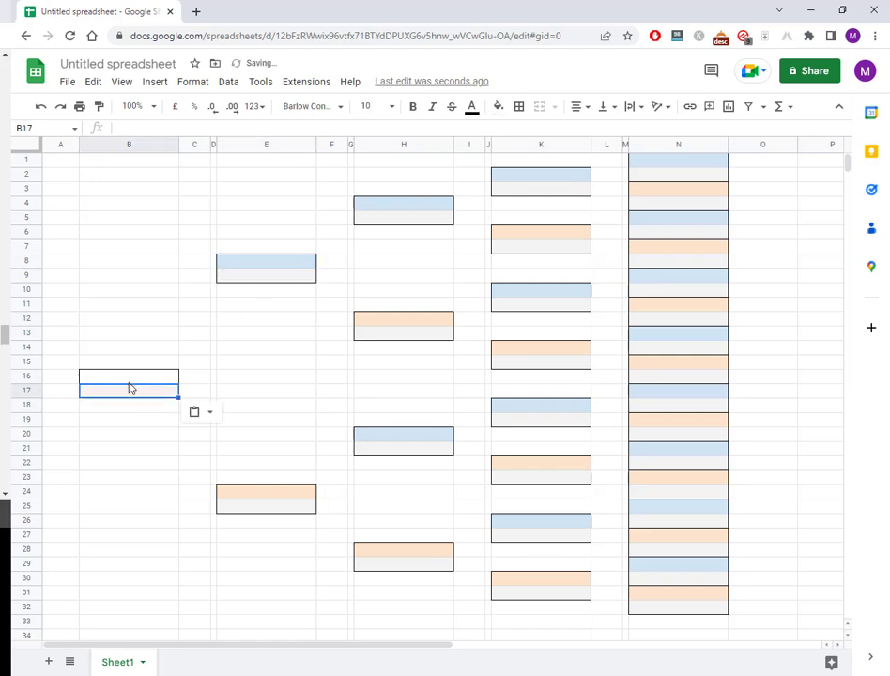
- Fill cell B16, the name cell of the first-generation box, with the lightest green
left_click(134, 381)
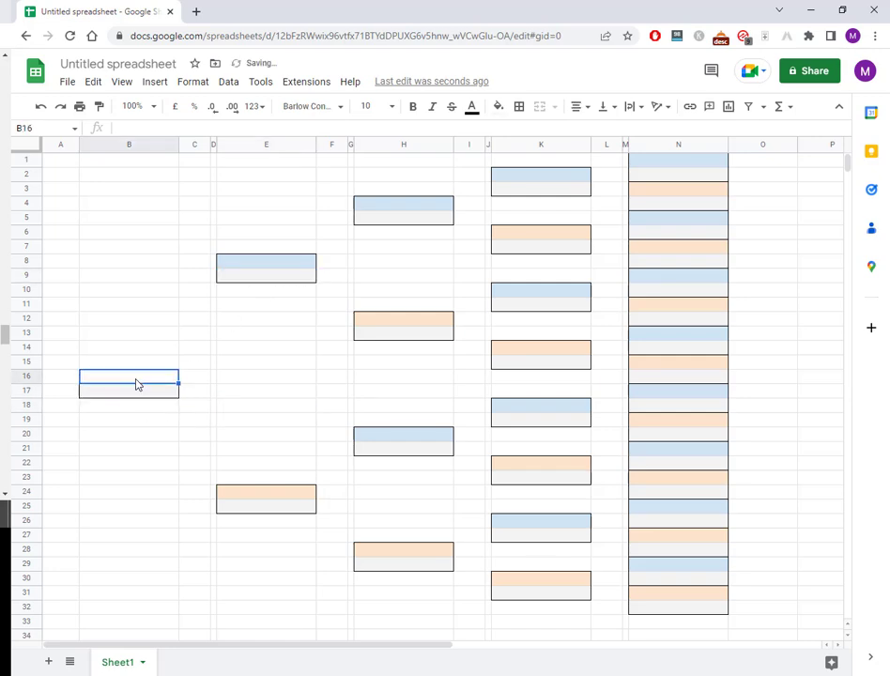
left_click(499, 106)
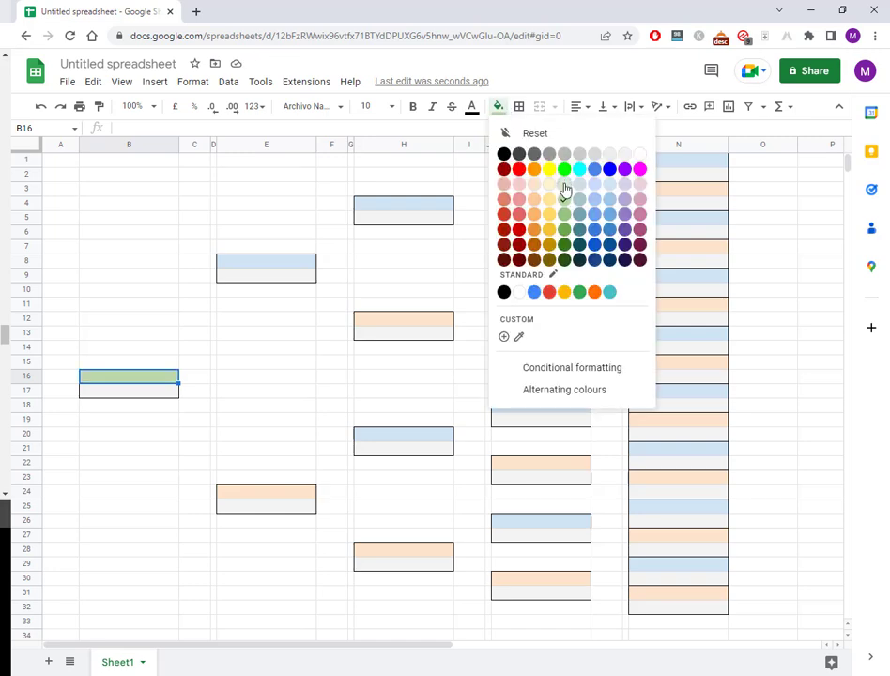
left_click(564, 189)
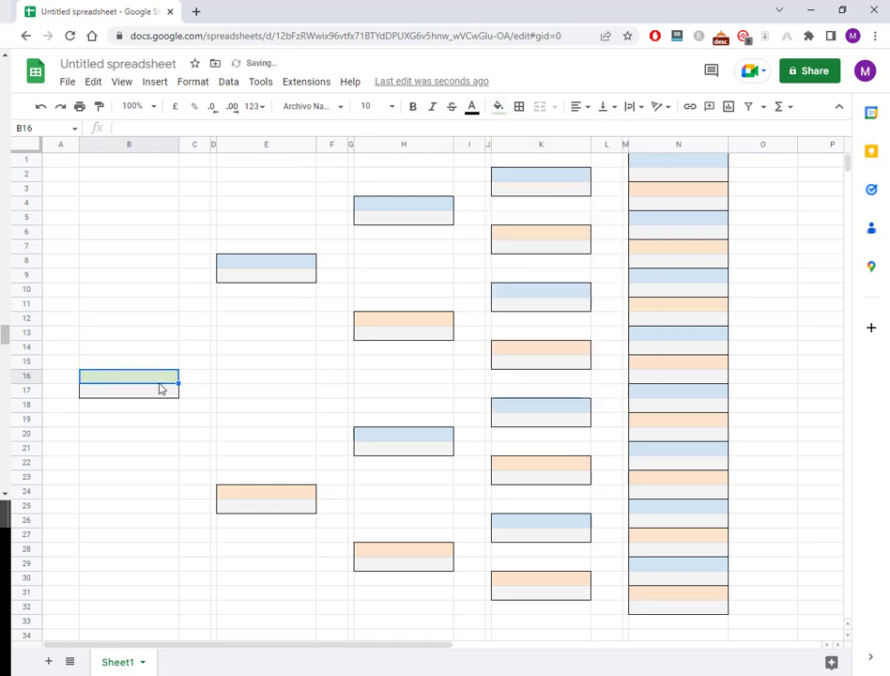
left_click(266, 362)
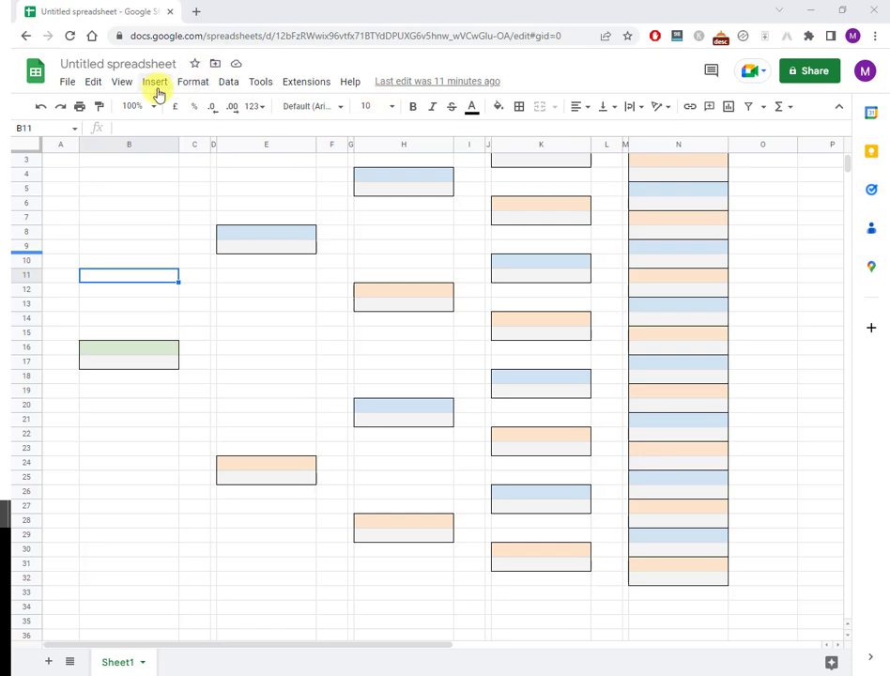
- Try inserting a drawing of a short vertical line as a connector, and delete it from the sheet
left_click(154, 82)
left_click(197, 279)
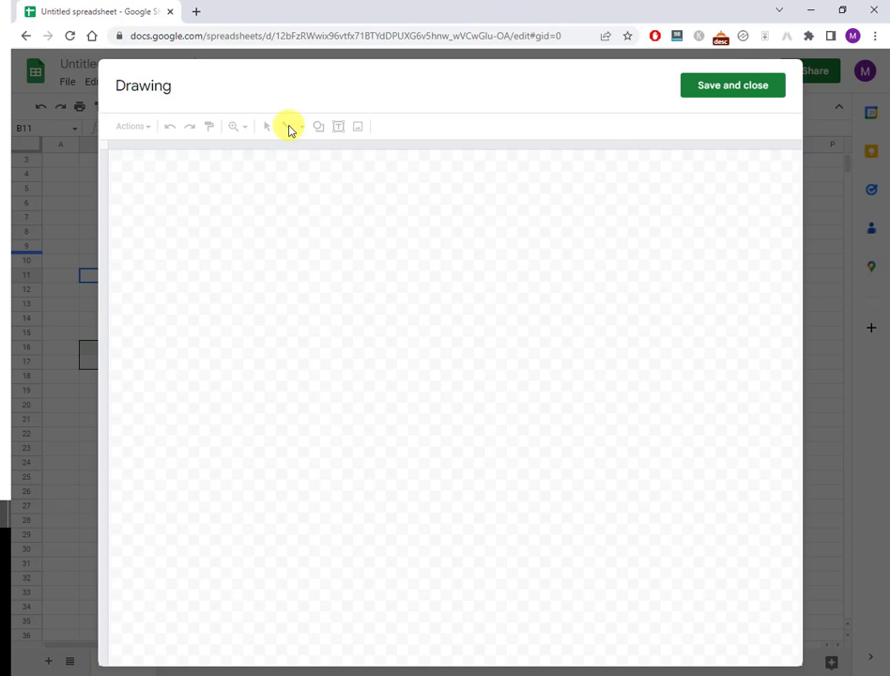
left_click(290, 135)
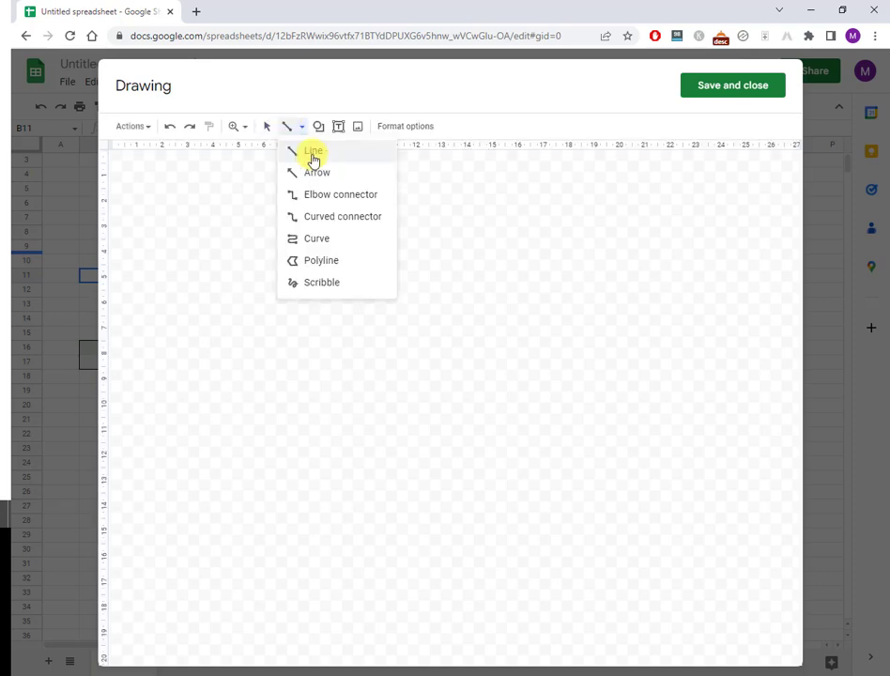
left_click(313, 159)
left_click_drag(233, 199, 233, 261)
left_click(735, 90)
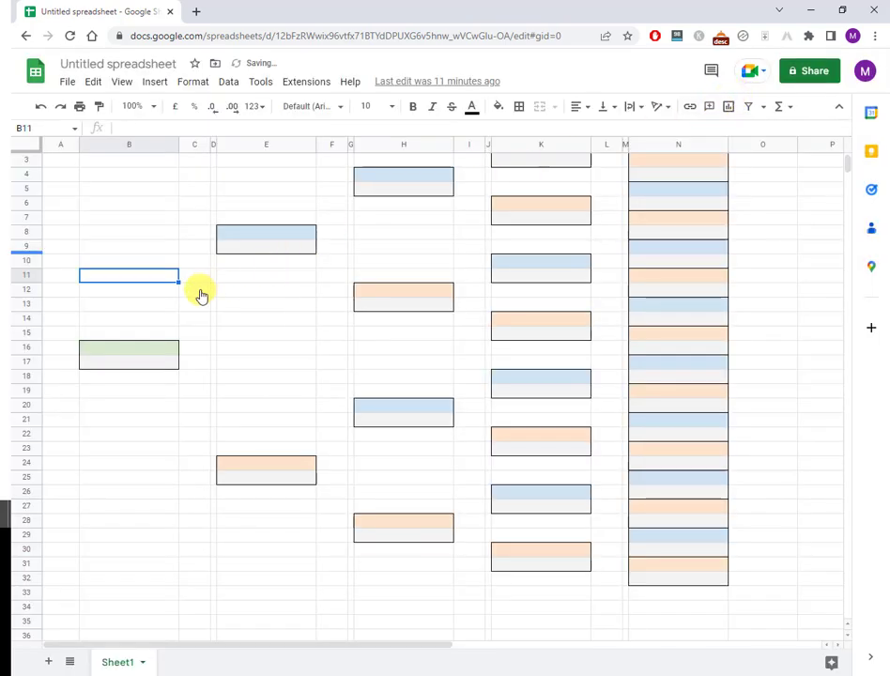
left_click(93, 315)
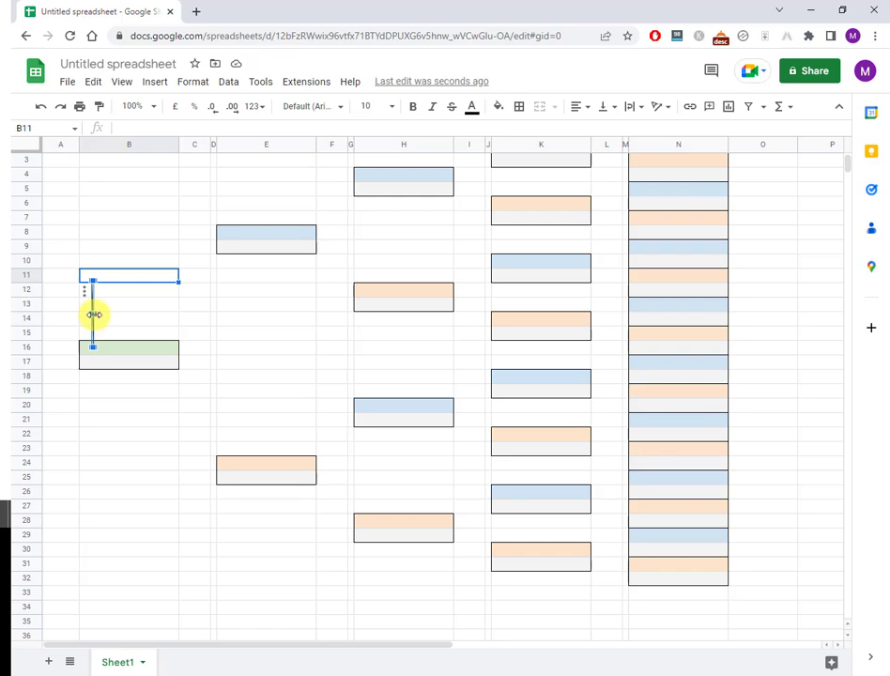
key("Delete")
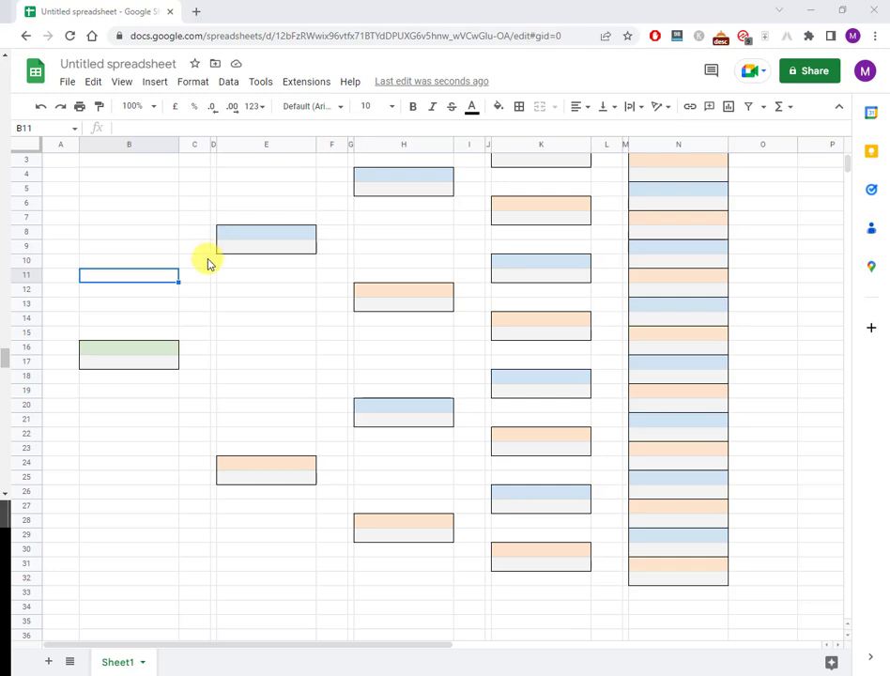
- Add a left border to D9:D24 to form the vertical connector between the two second-generation boxes
left_click(213, 246)
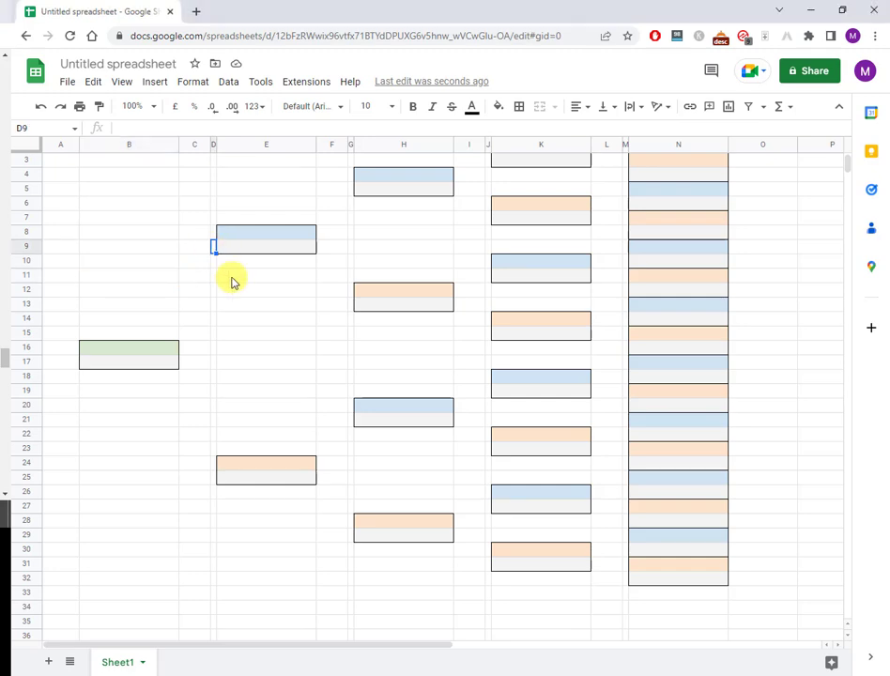
key("shift+Down")
key("shift+Down")
key("shift+Down")
key("shift+Down")
key("shift+Down")
key("shift+Down")
key("shift+Down")
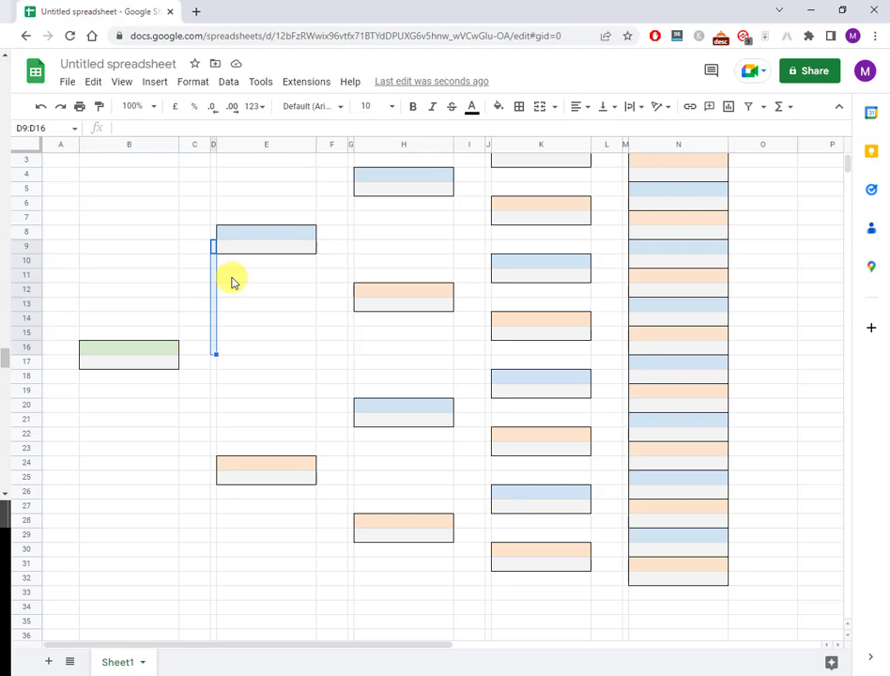
key("shift+Down")
key("shift+Down")
key("shift+Down")
key("shift+Down")
key("shift+Down")
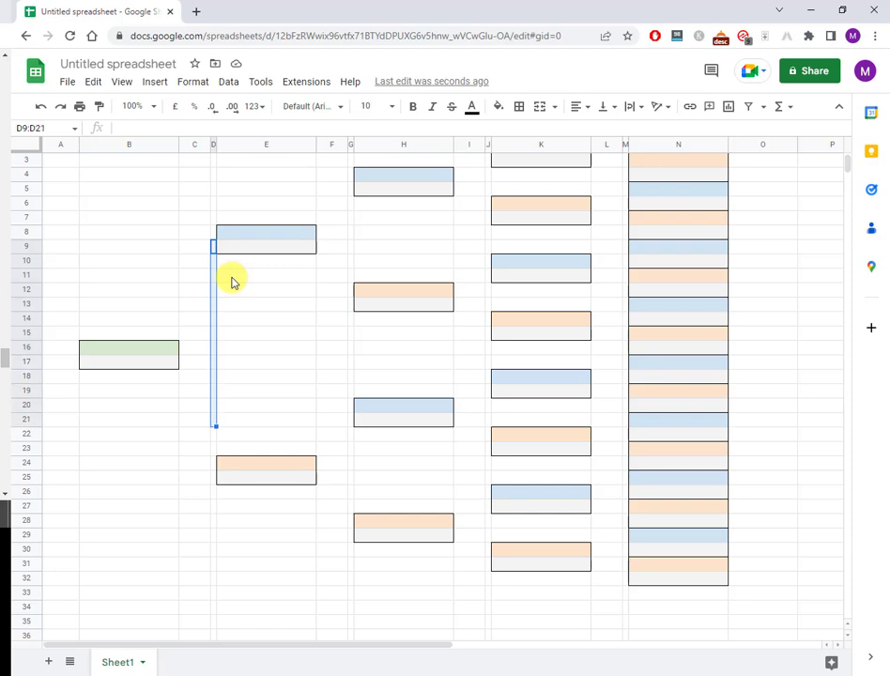
key("shift+Down")
key("shift+Down")
key("shift+Down")
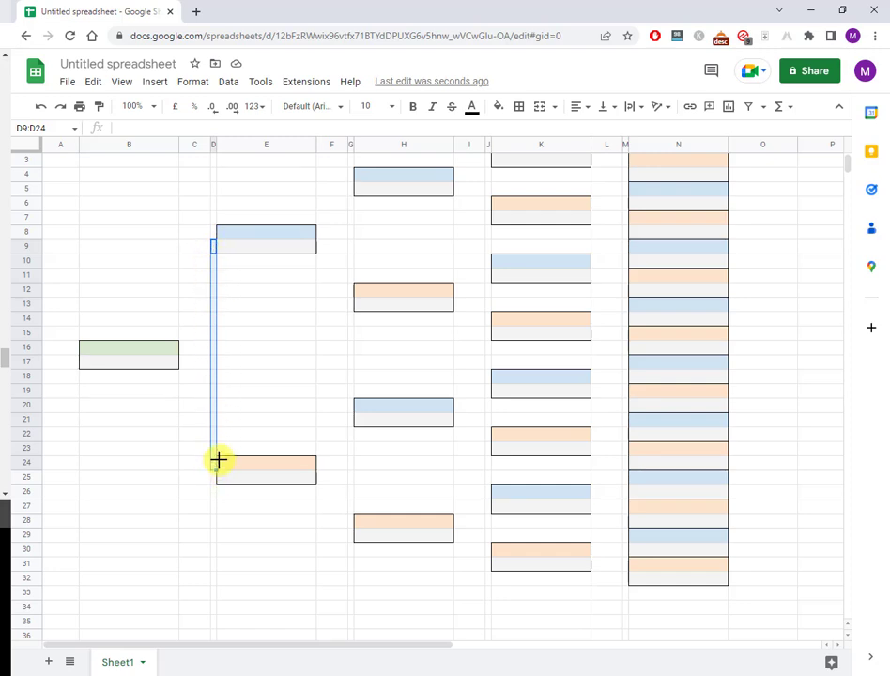
left_click(520, 109)
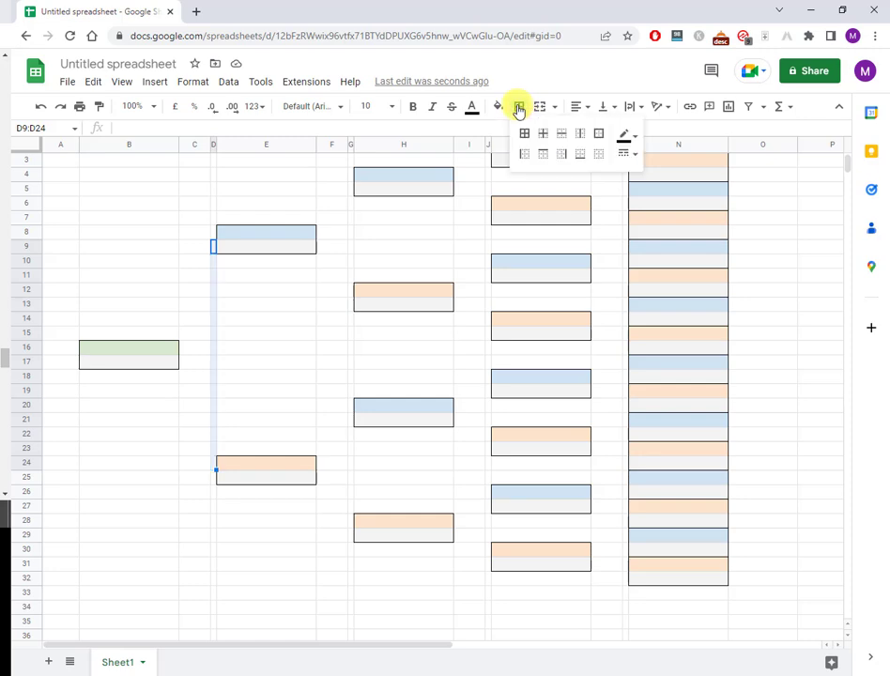
left_click(524, 156)
left_click(266, 304)
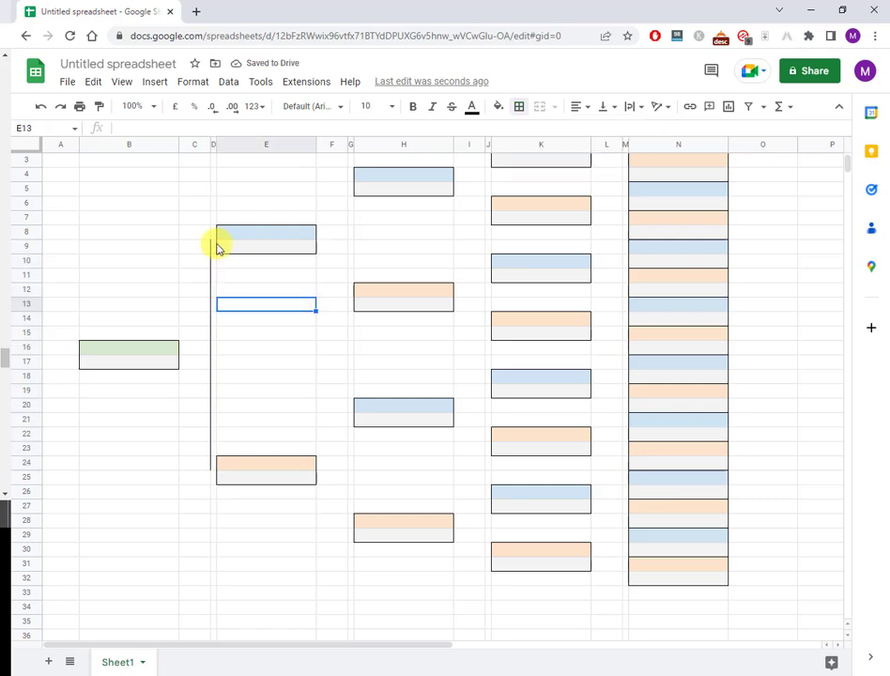
- Add a top border to D9 and a bottom border to D24 to join the vertical line to both boxes
left_click(214, 248)
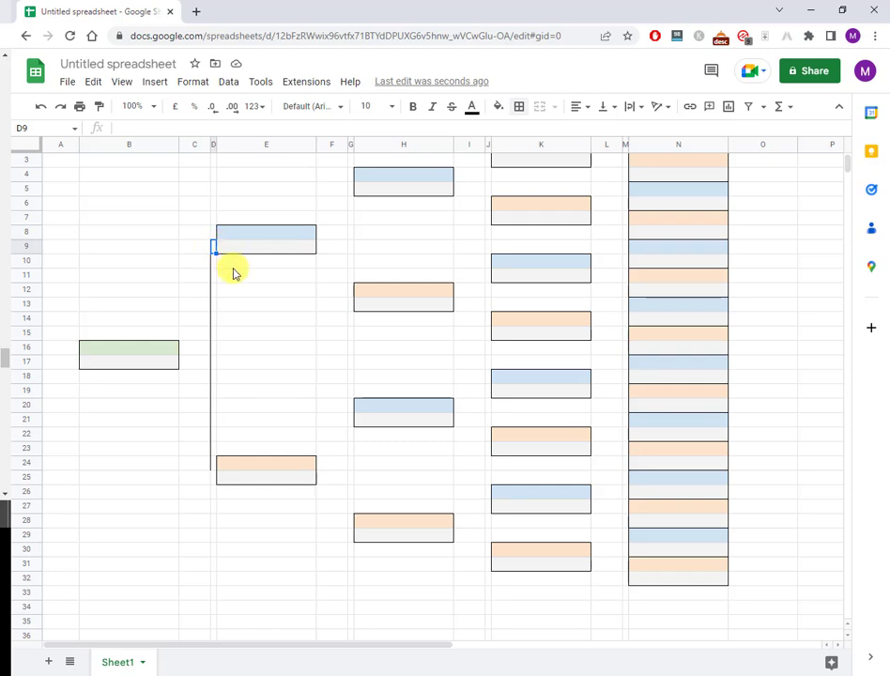
left_click(524, 111)
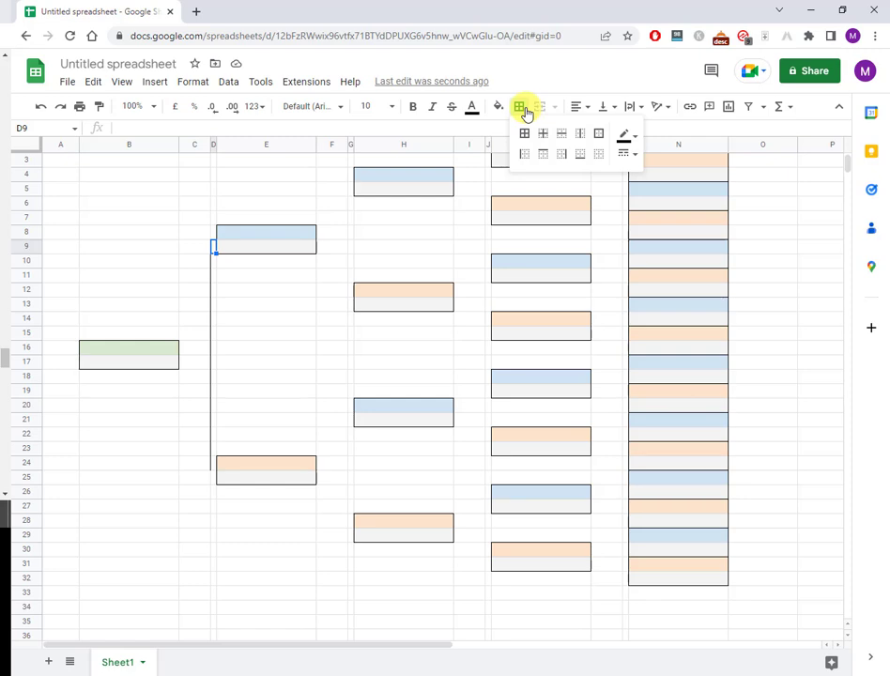
left_click(545, 156)
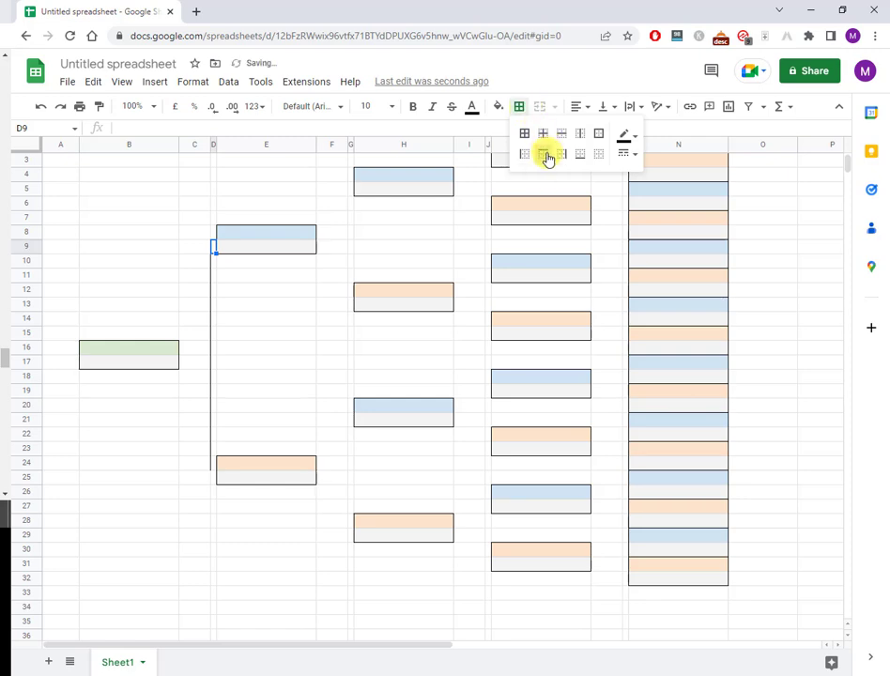
left_click(272, 274)
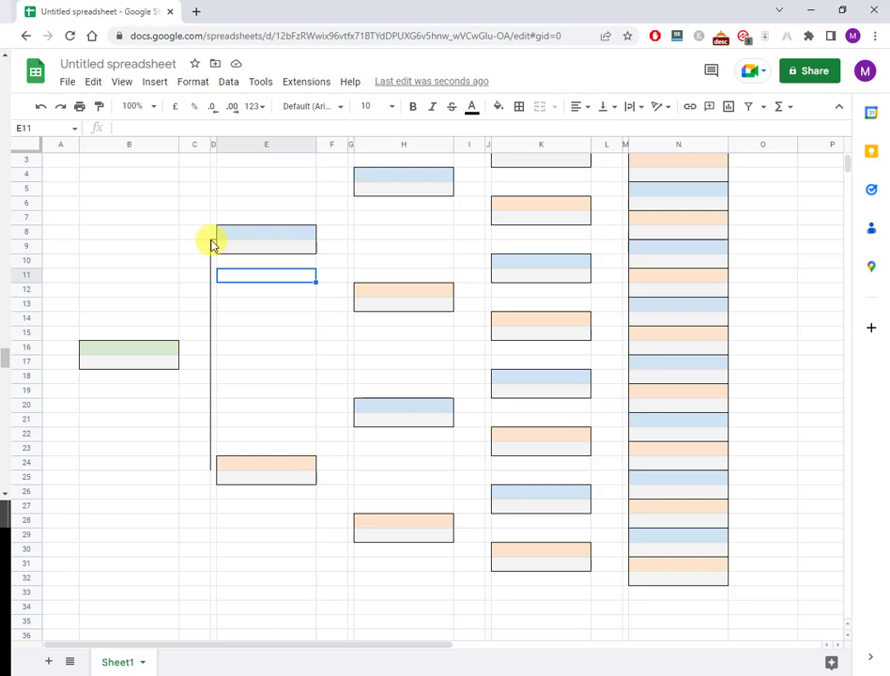
left_click(214, 467)
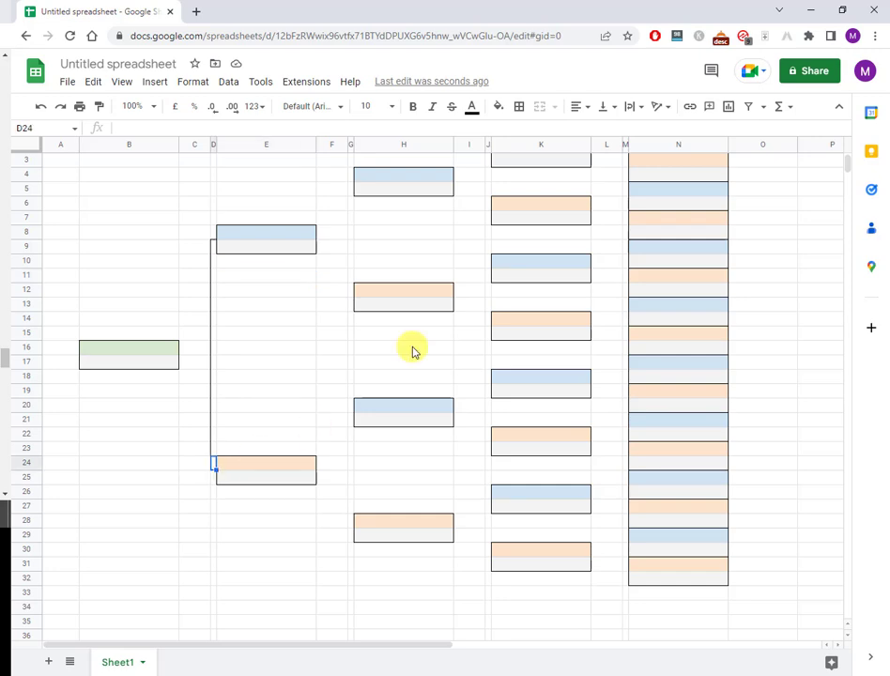
left_click(521, 108)
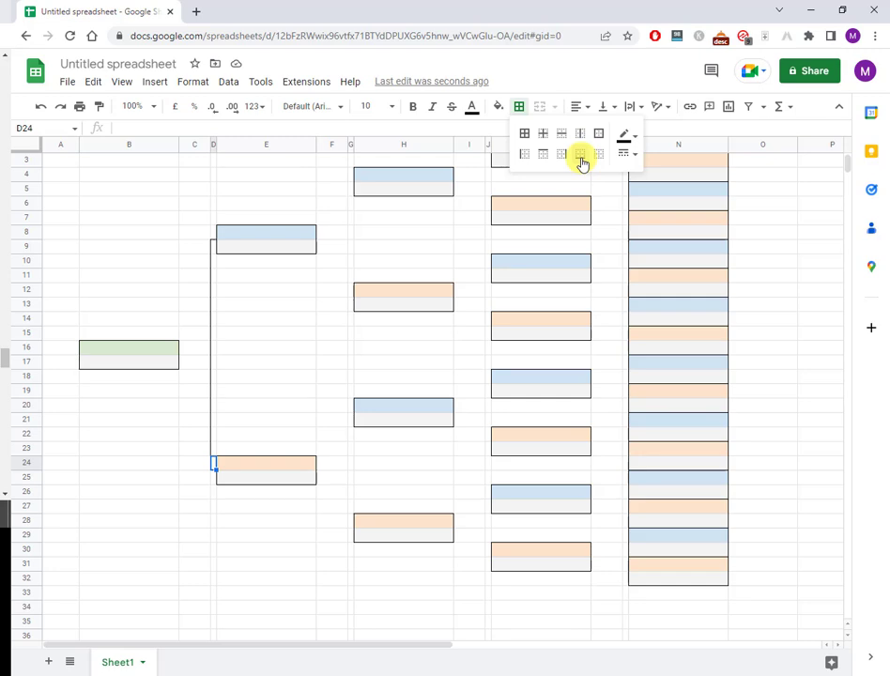
left_click(581, 155)
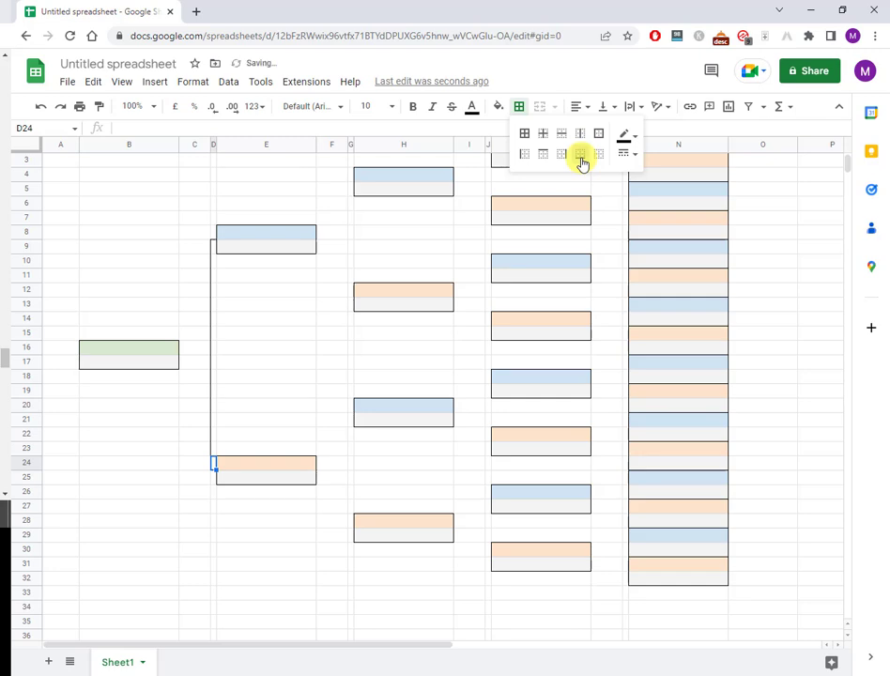
left_click(257, 366)
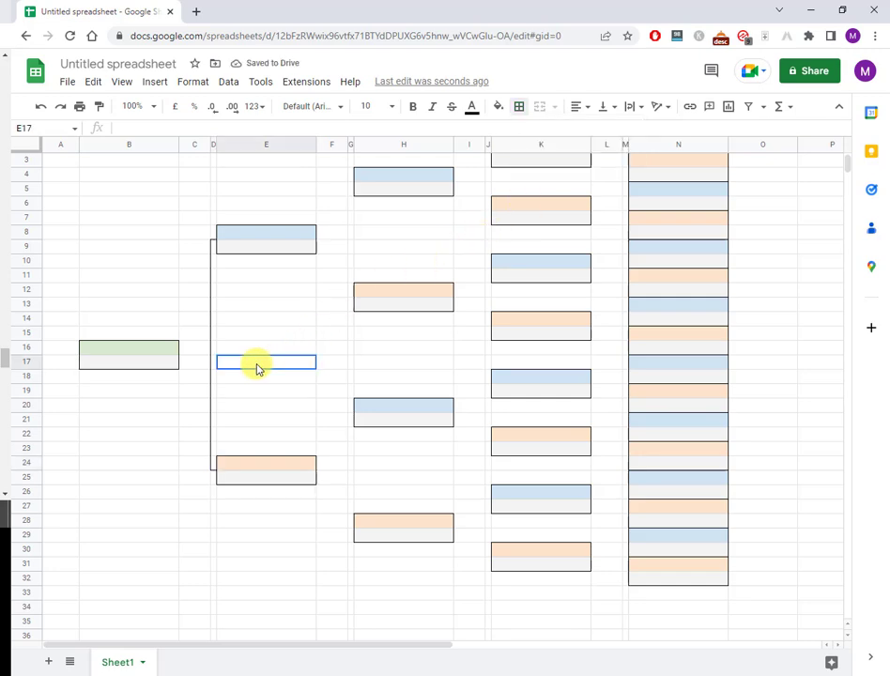
- Add a top border to C17 to link the green first-generation box to the vertical connector
left_click(193, 363)
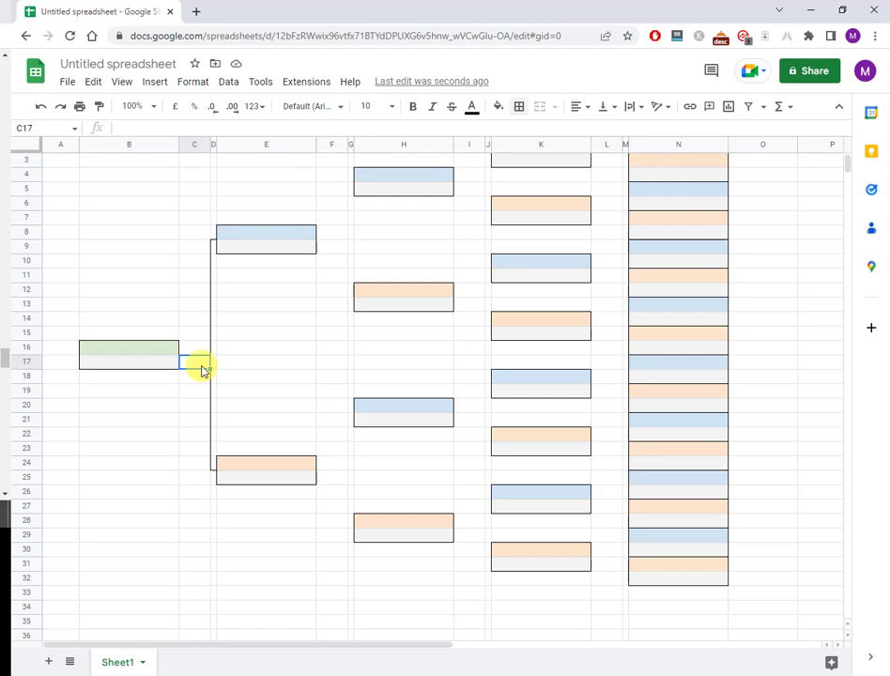
left_click(520, 109)
left_click(543, 153)
left_click(263, 350)
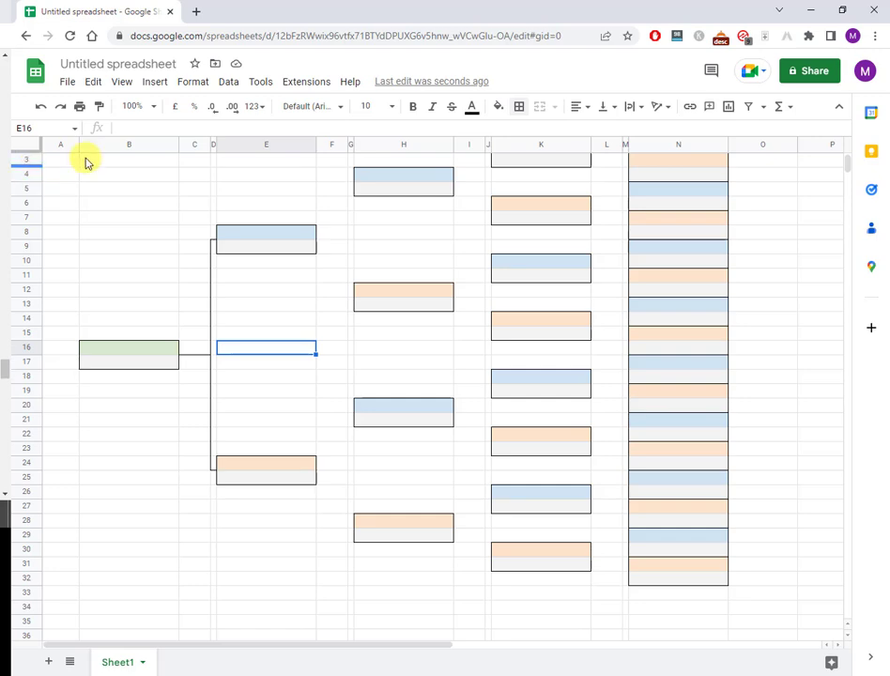
left_click(284, 301)
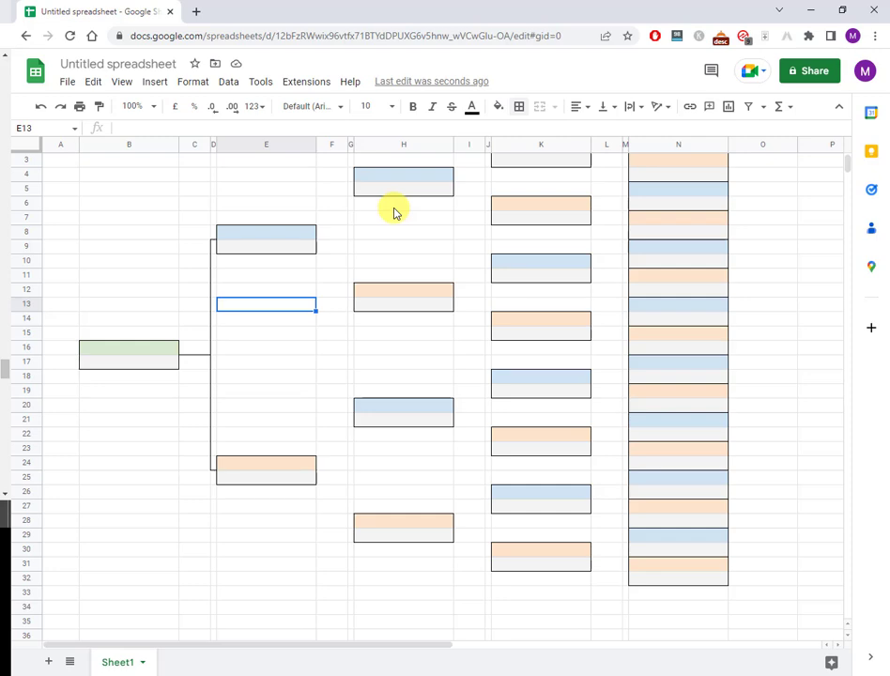
- Add a left border to G5:G12 as the vertical connector between the upper two third-generation boxes
left_click(352, 190)
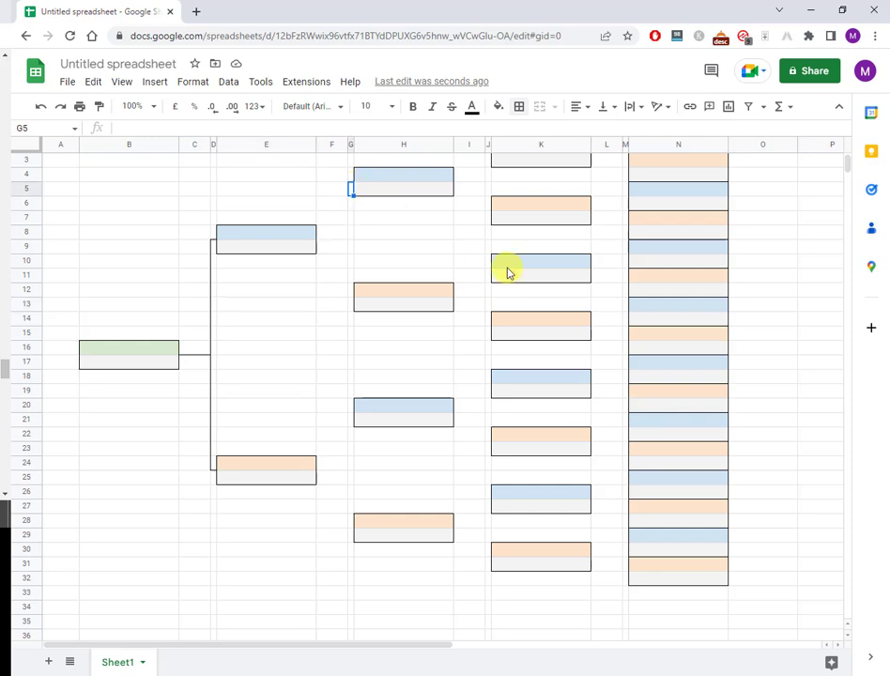
key("shift+Down")
key("shift+Down")
key("shift+Down")
key("shift+Down")
key("shift+Down")
key("shift+Down")
key("shift+Down")
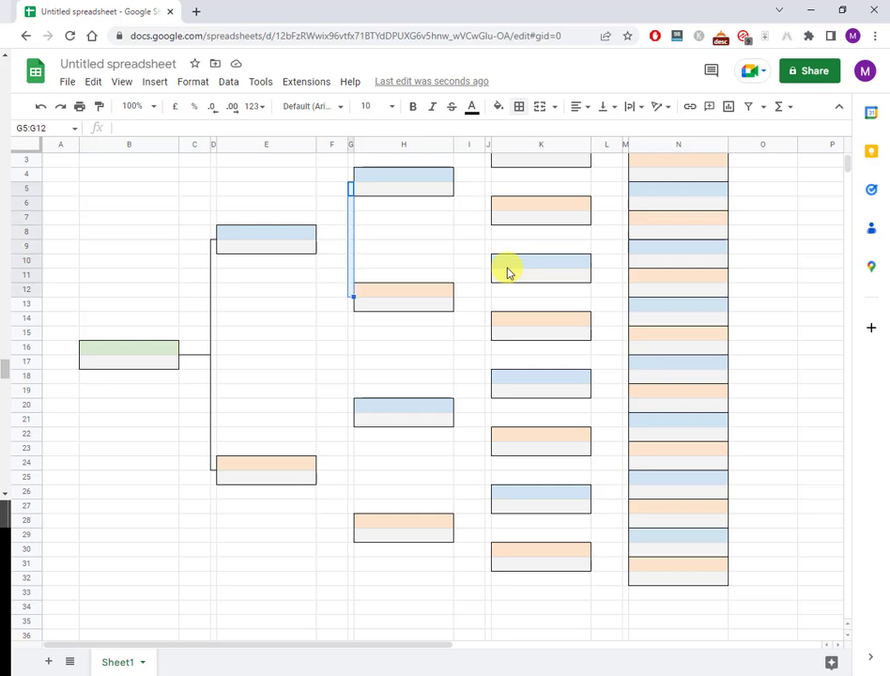
left_click(523, 111)
left_click(524, 153)
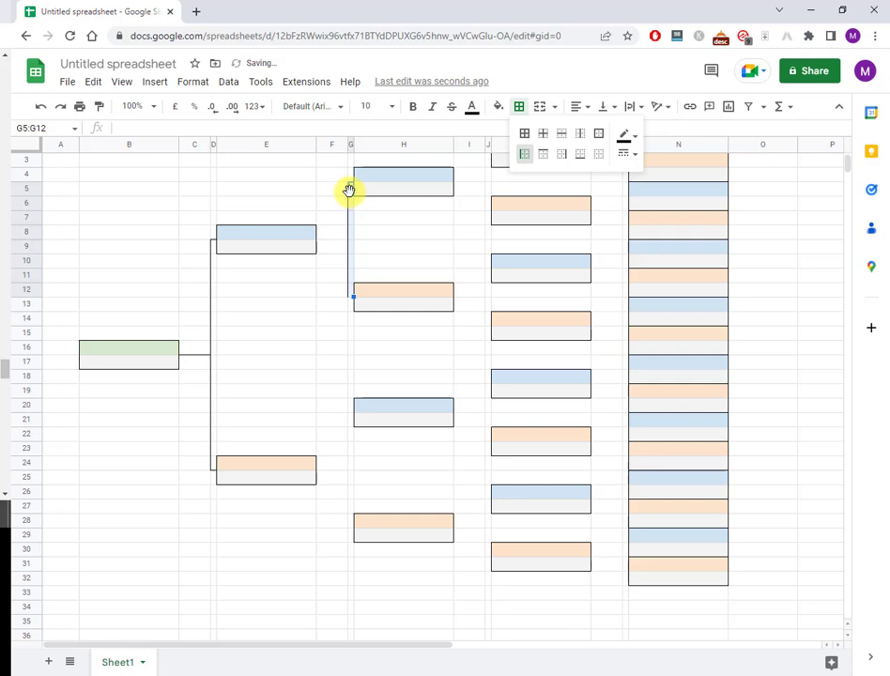
left_click(354, 190)
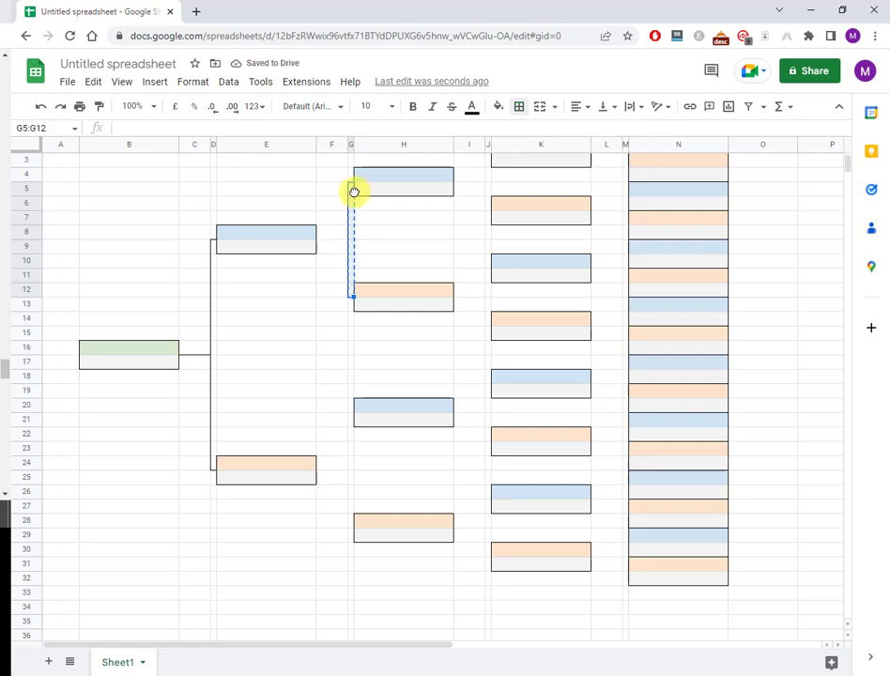
left_click(365, 214)
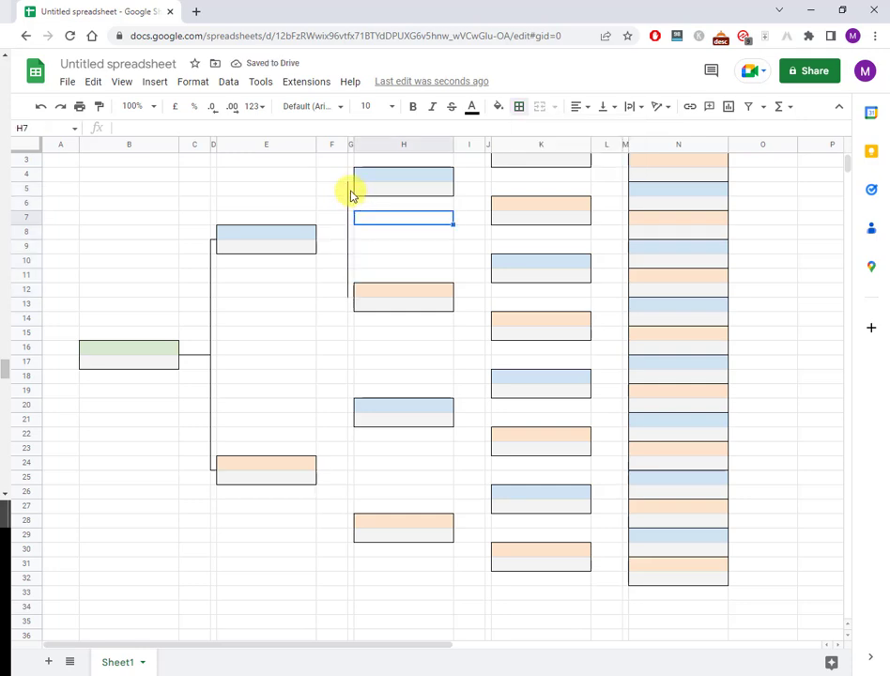
- Add a top border to G5 and a bottom border to G12 to join that connector to its boxes
left_click(351, 191)
left_click(519, 106)
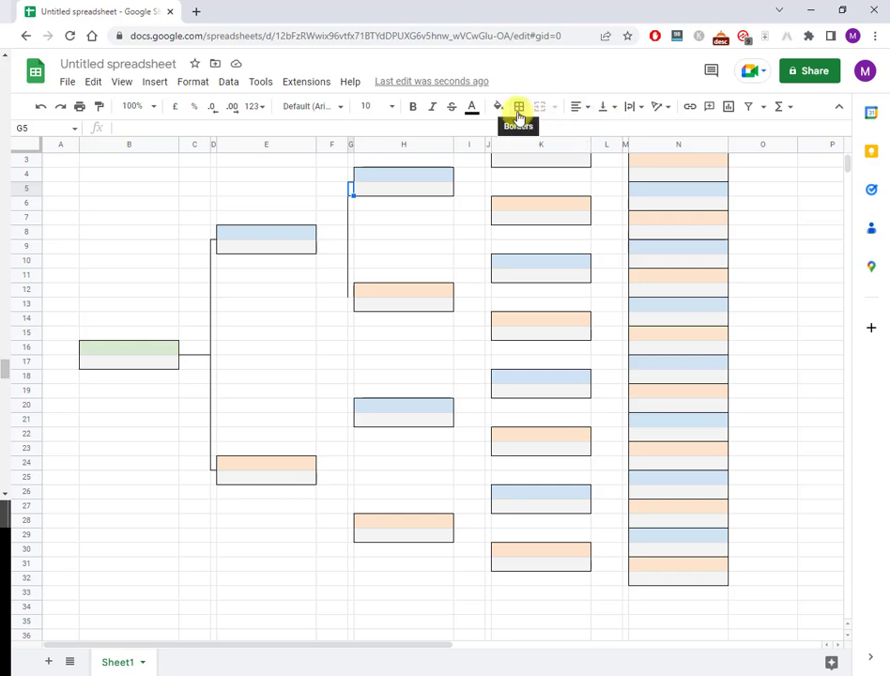
left_click(543, 153)
left_click(348, 297)
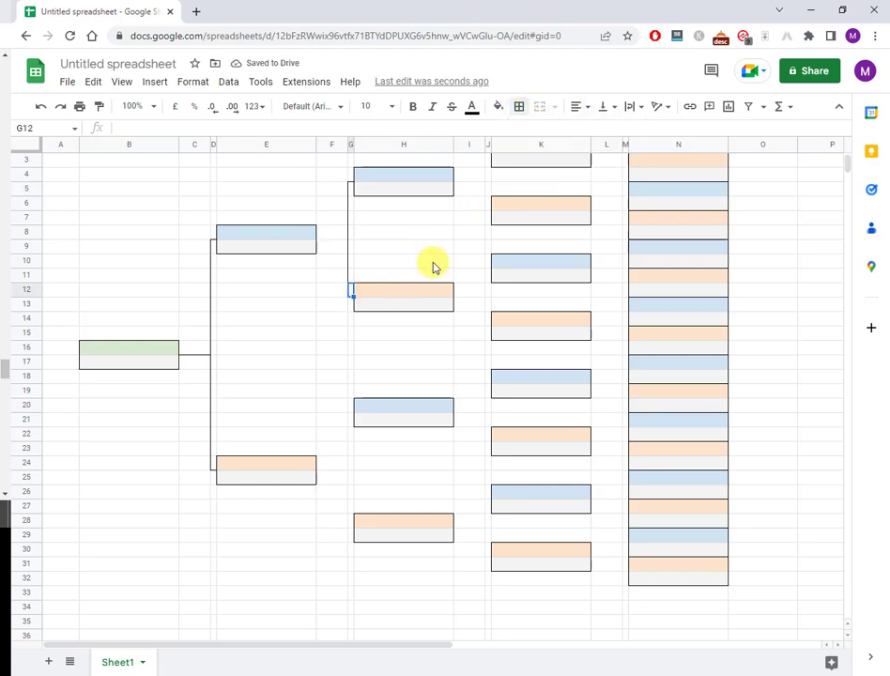
left_click(518, 106)
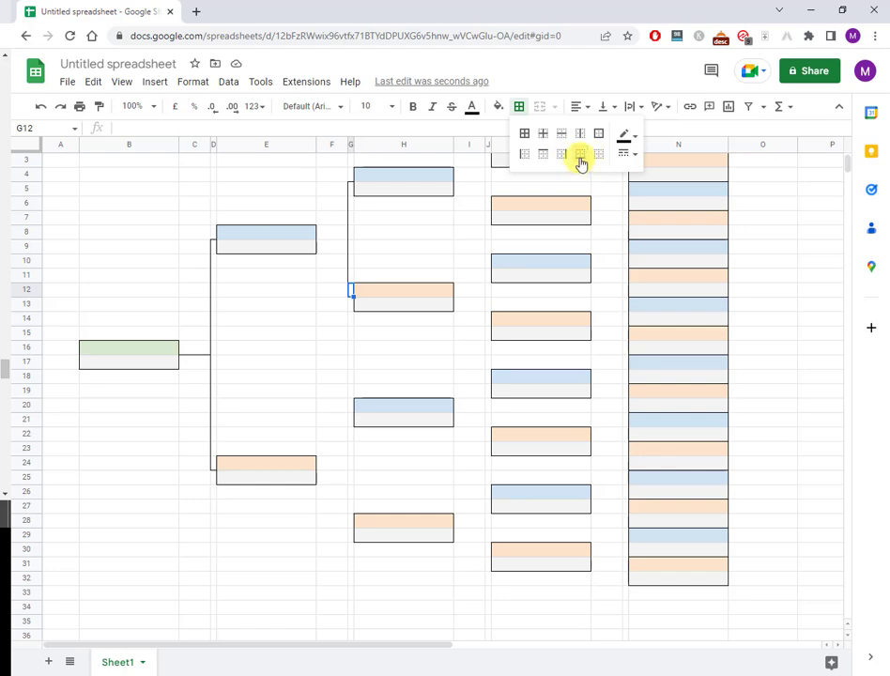
left_click(580, 157)
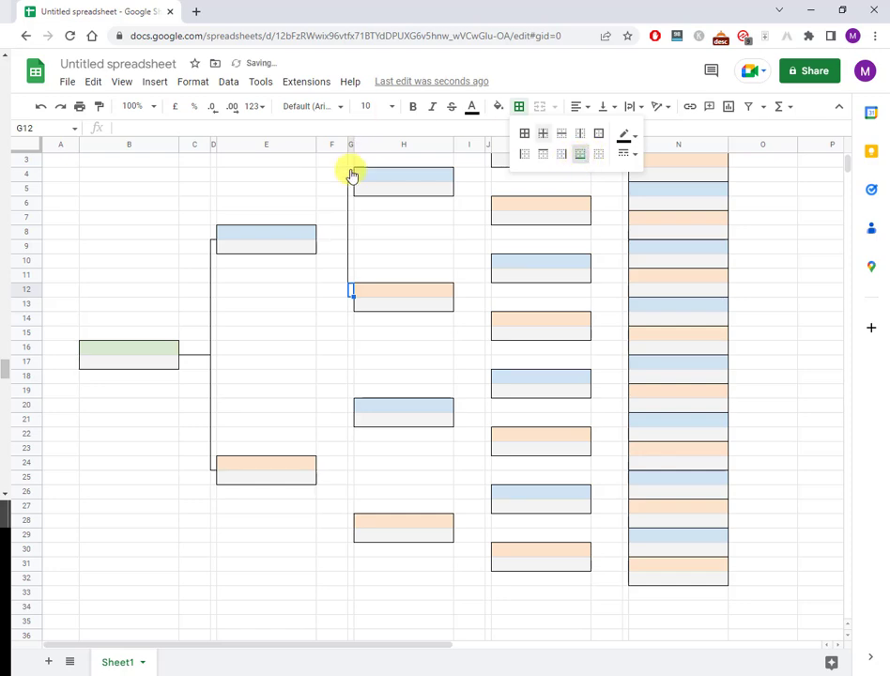
- Add a top border to F9 to link the upper second-generation box to the third-generation vertical connector
left_click(334, 250)
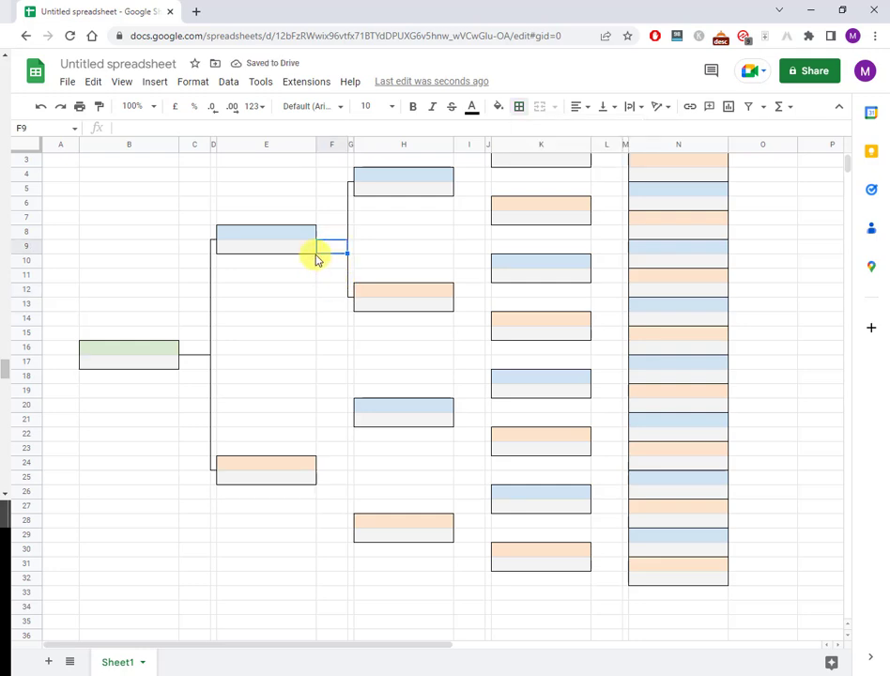
left_click(519, 108)
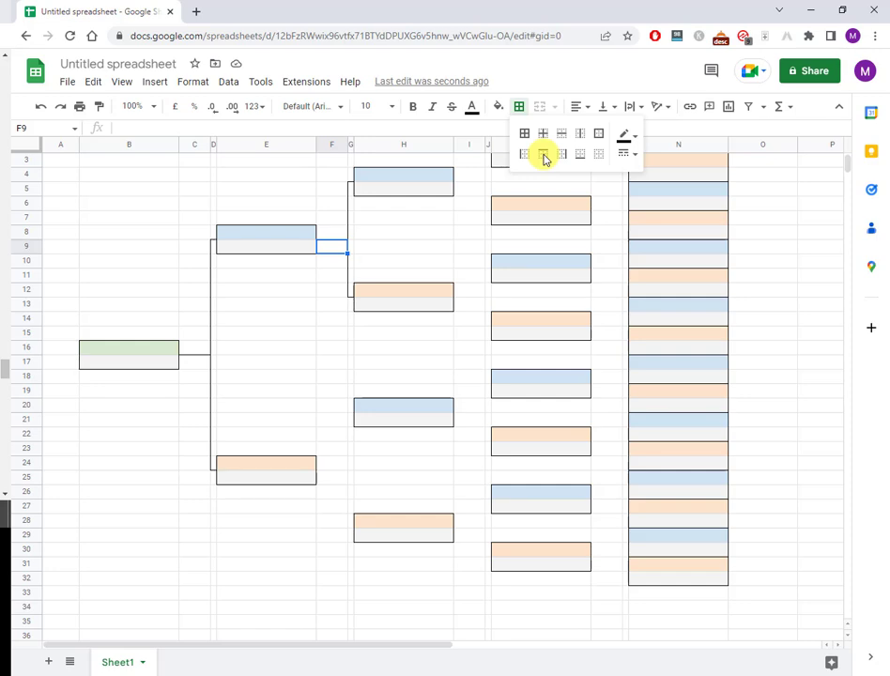
left_click(545, 156)
left_click(266, 319)
scroll(391, 272, "up", 1)
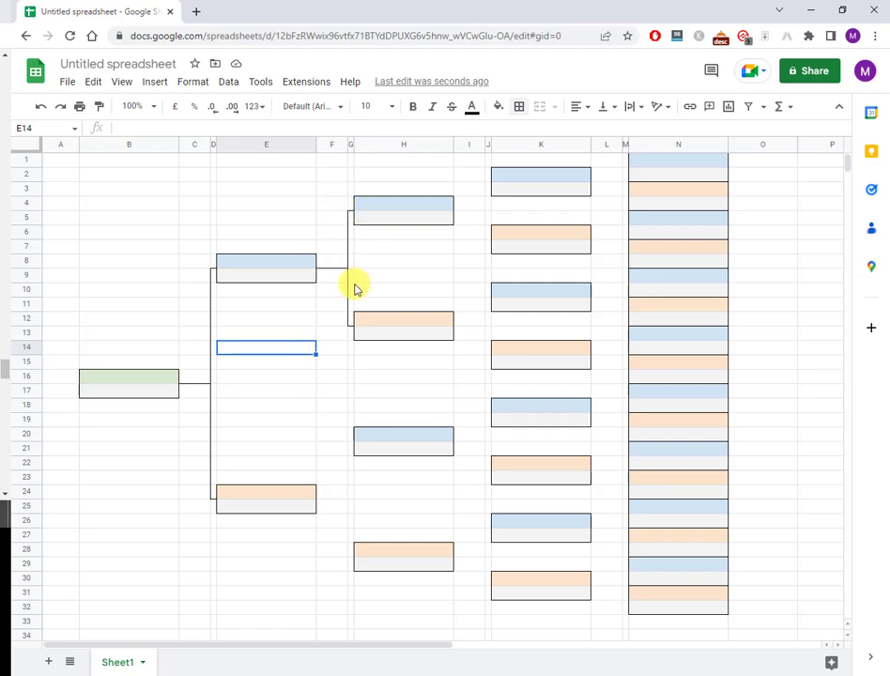
- Copy the connector cells F4:G13 and paste them at F20 to link the lower second- and third-generation boxes
left_click(336, 204)
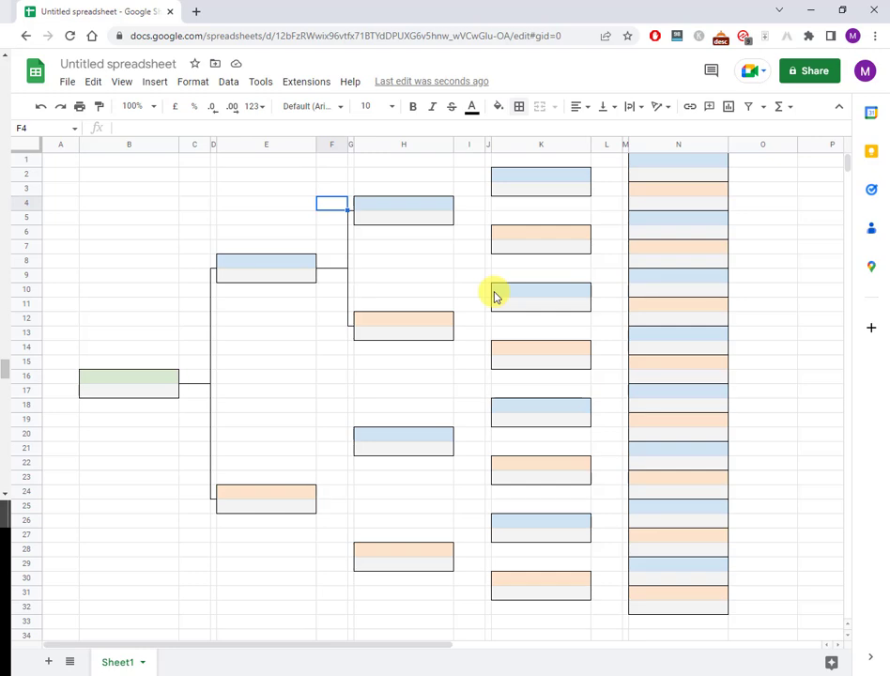
key("shift+Right")
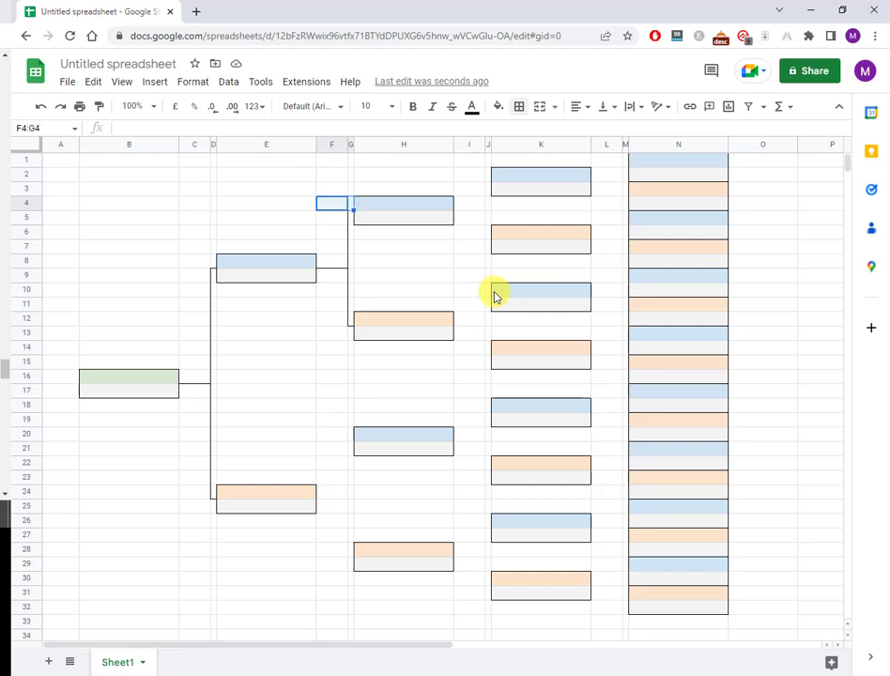
key("shift+Down")
key("shift+Down")
key("shift+Down")
key("shift+Down")
key("shift+Down")
key("shift+Down")
key("shift+Down")
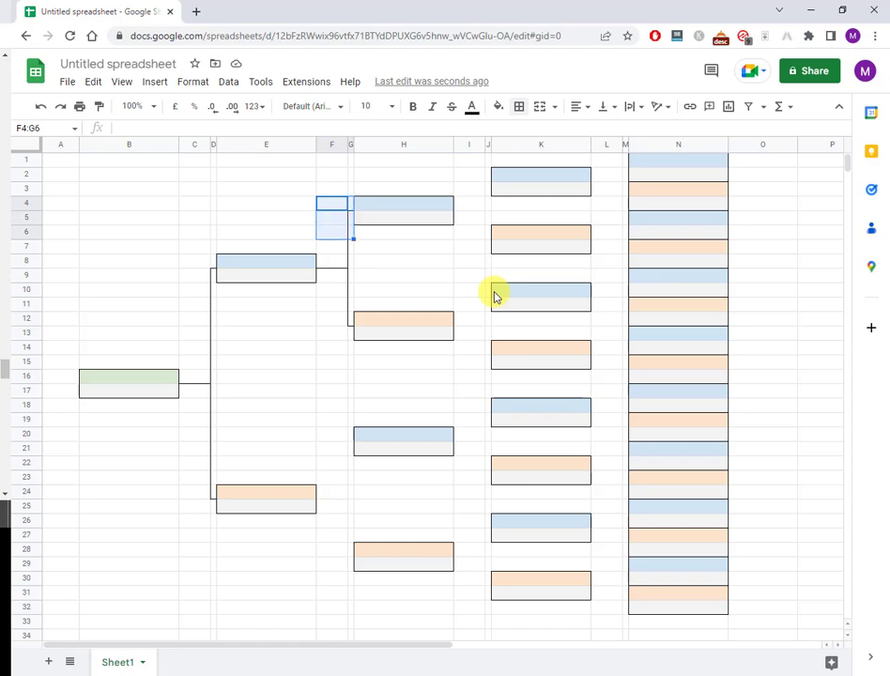
key("shift+Down")
key("shift+Down")
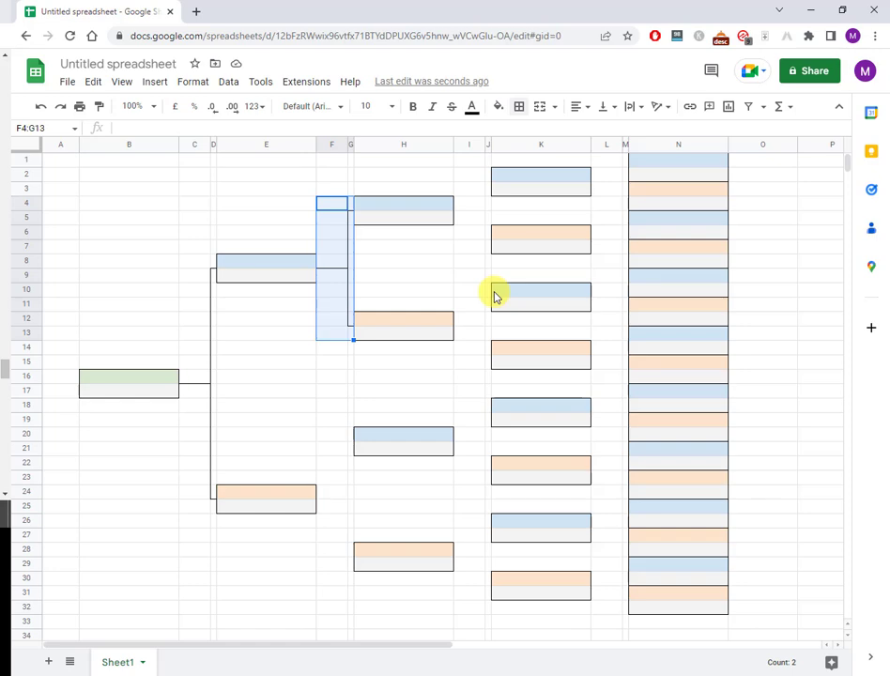
key("ctrl+c")
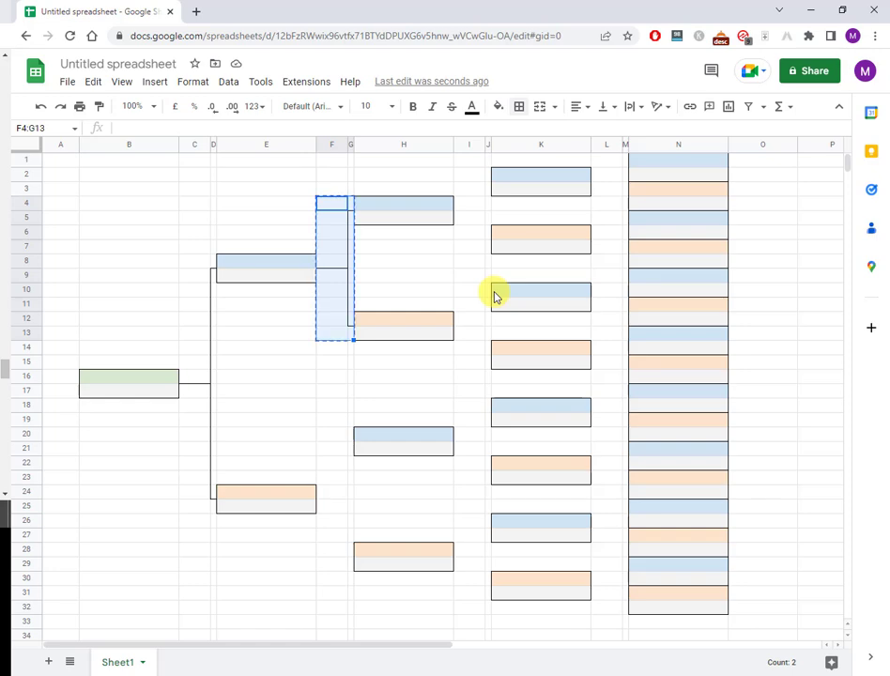
left_click(335, 435)
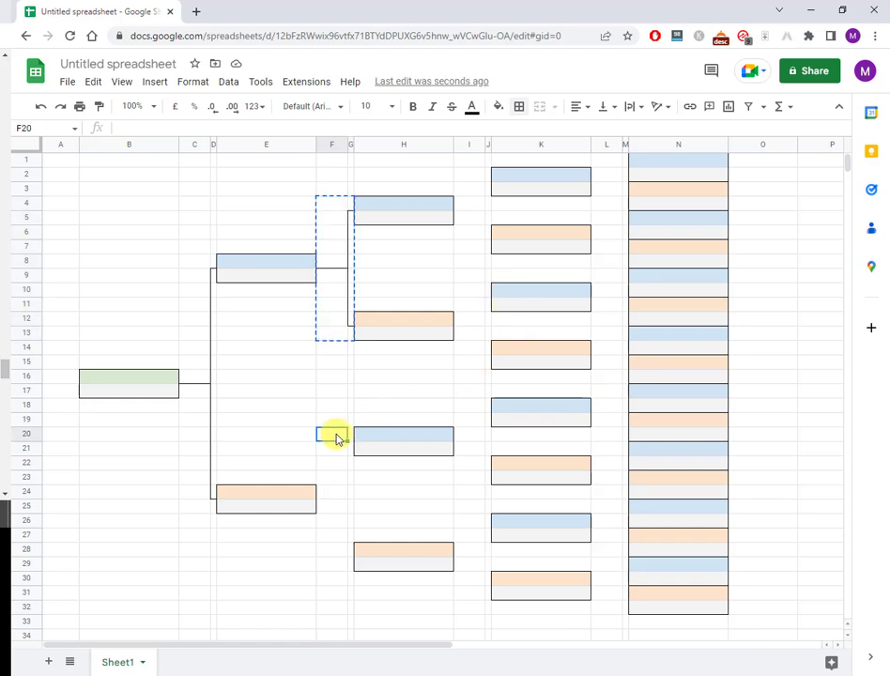
key("ctrl+v")
left_click(409, 490)
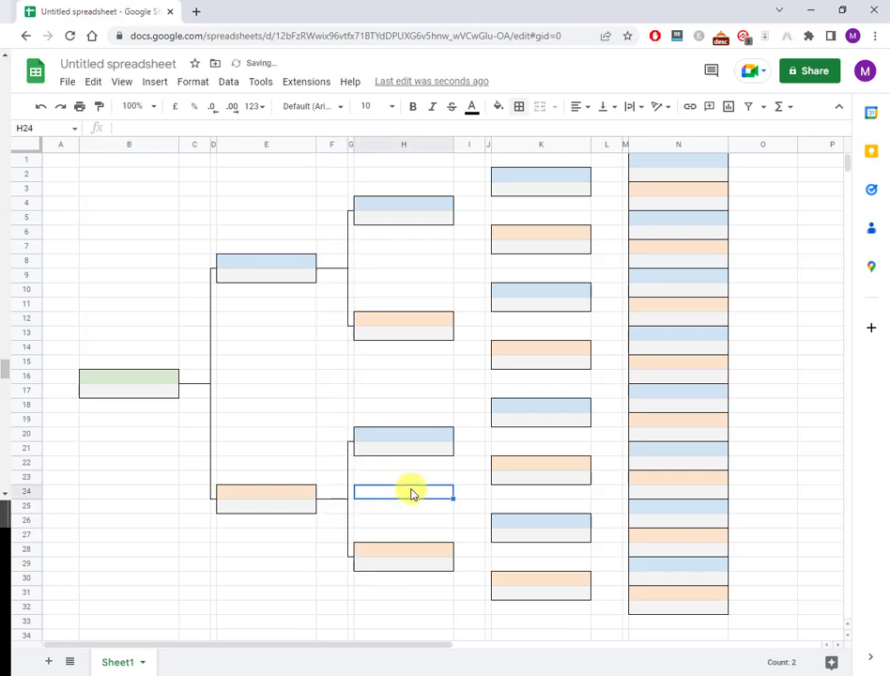
left_click(295, 435)
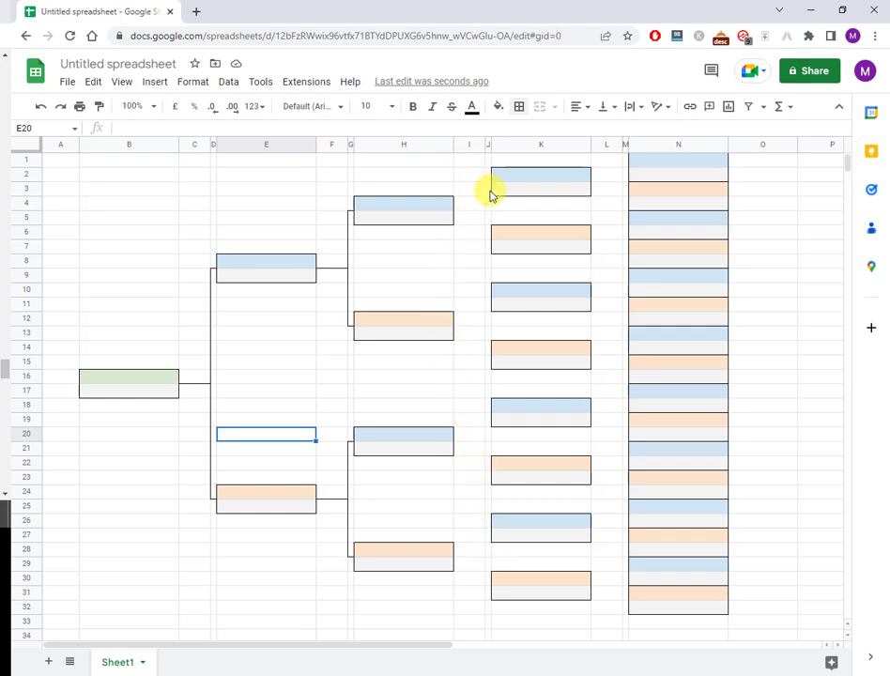
- Add a left border to J3:J6 as the vertical connector between the first two fourth-generation boxes
left_click_drag(488, 191, 488, 232)
left_click(520, 107)
left_click(525, 153)
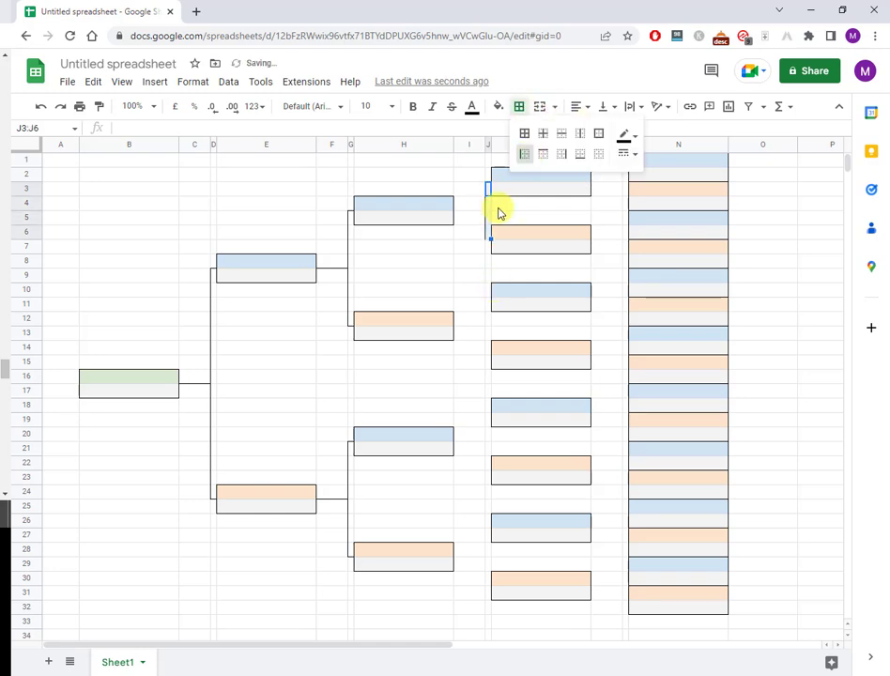
- Add a top border to J3 and a bottom border to J6 to join the vertical line to both boxes
left_click_drag(489, 190, 495, 192)
left_click(488, 192)
left_click(519, 107)
left_click(543, 153)
left_click(489, 234)
left_click(519, 107)
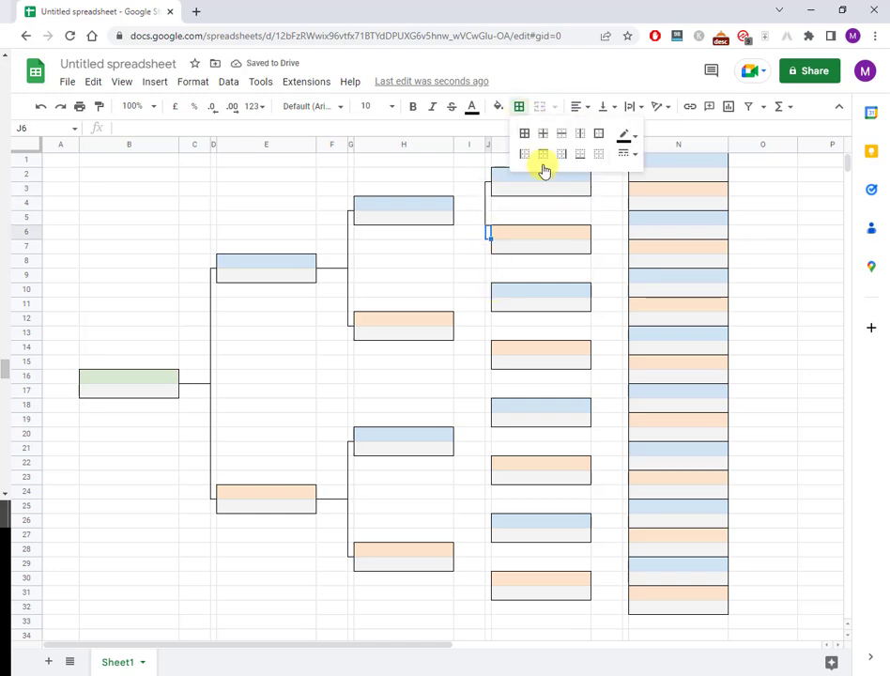
left_click(580, 153)
- Add a top border to I5 to link the uppermost third-generation box to its fourth-generation connector
left_click(479, 221)
left_click(519, 107)
left_click(545, 153)
- Copy the connector cells I2:J7 and paste them at I10 for the second pair of fourth-generation boxes
left_click(469, 176)
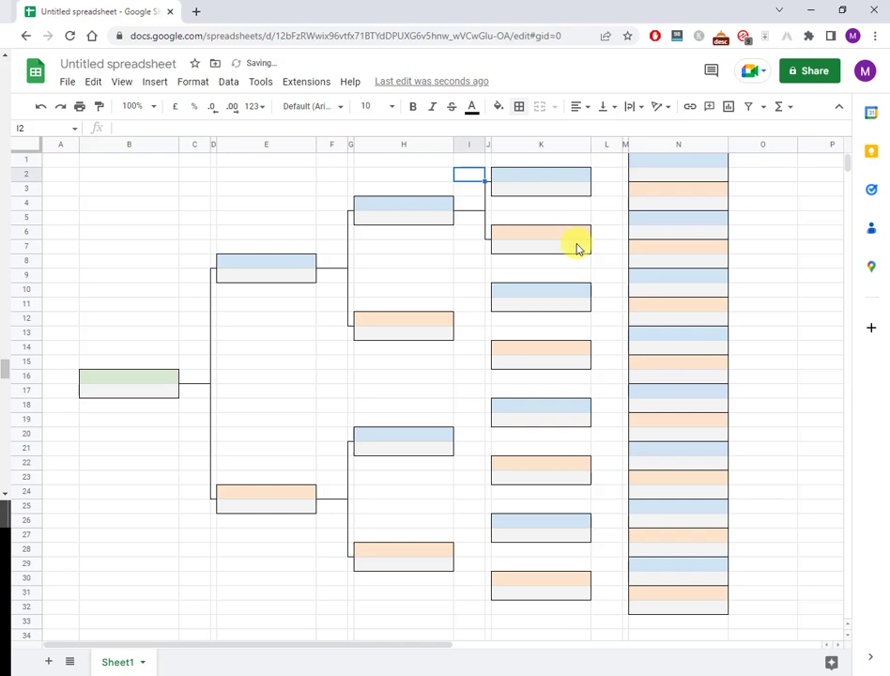
key("shift+Right")
key("shift+Down")
key("shift+Down")
key("shift+Down")
key("shift+Down")
key("shift+Down")
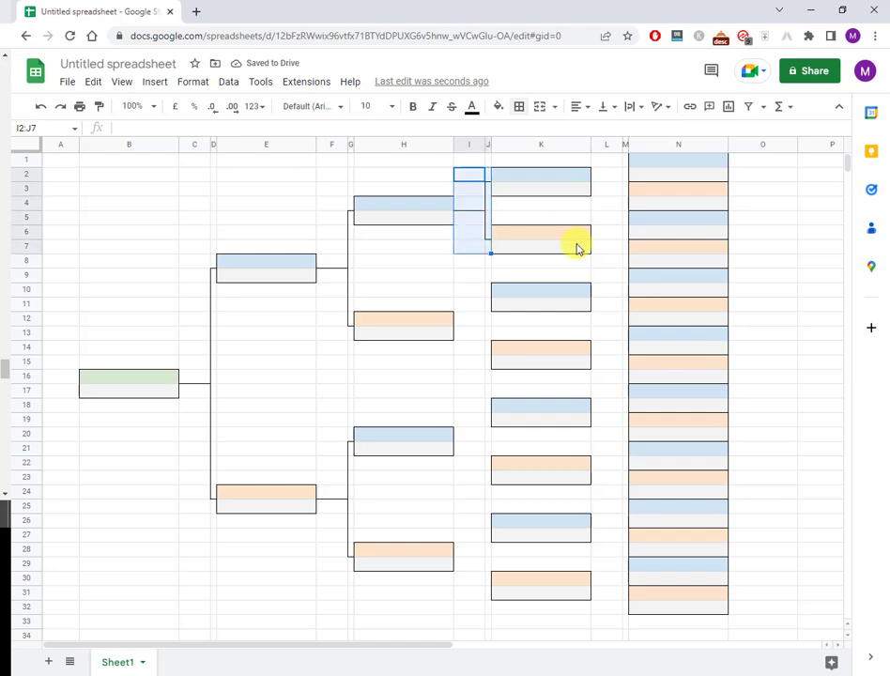
key("ctrl+c")
key("Down")
key("Down")
key("Down")
key("Down")
key("Down")
key("Down")
key("Down")
key("Down")
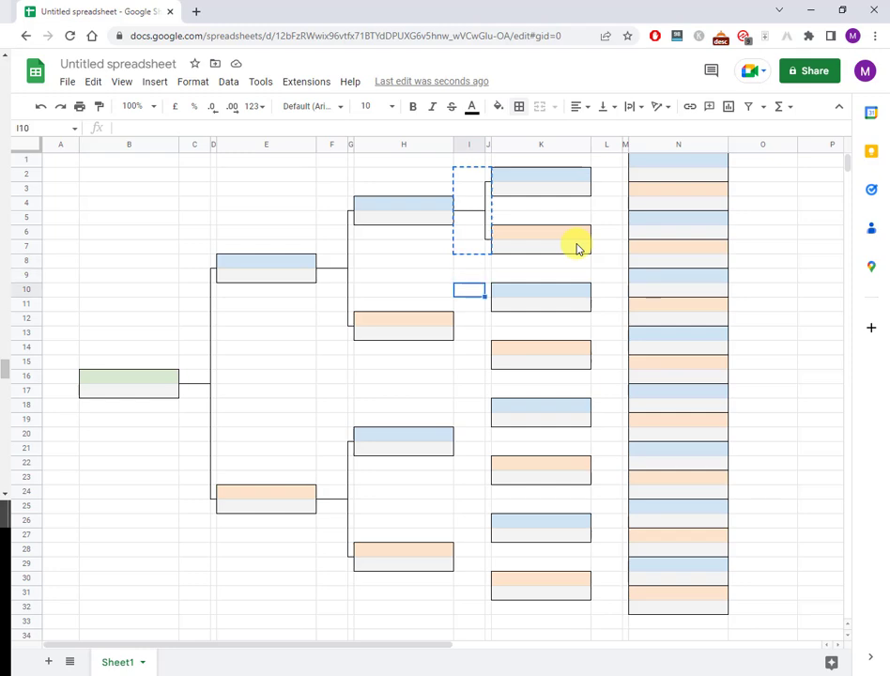
key("ctrl+v")
- Paste the same connector at I18 and I26 for the remaining two pairs of fourth-generation boxes
key("Down")
key("ctrl+v")
key("Down")
key("Down")
key("Down")
key("Down")
key("Down")
key("Down")
key("Down")
key("Down")
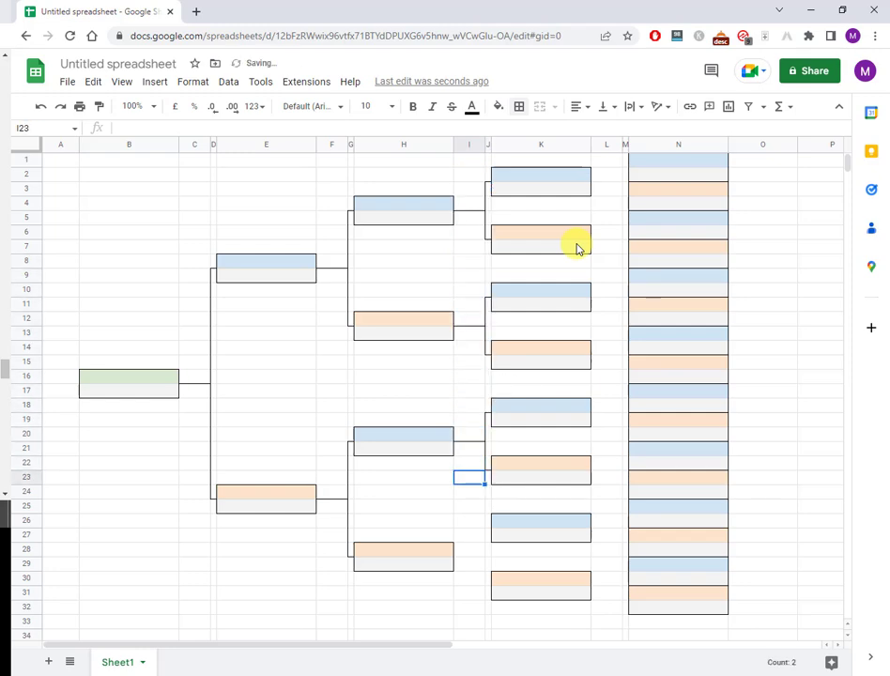
key("ctrl+v")
left_click(763, 224)
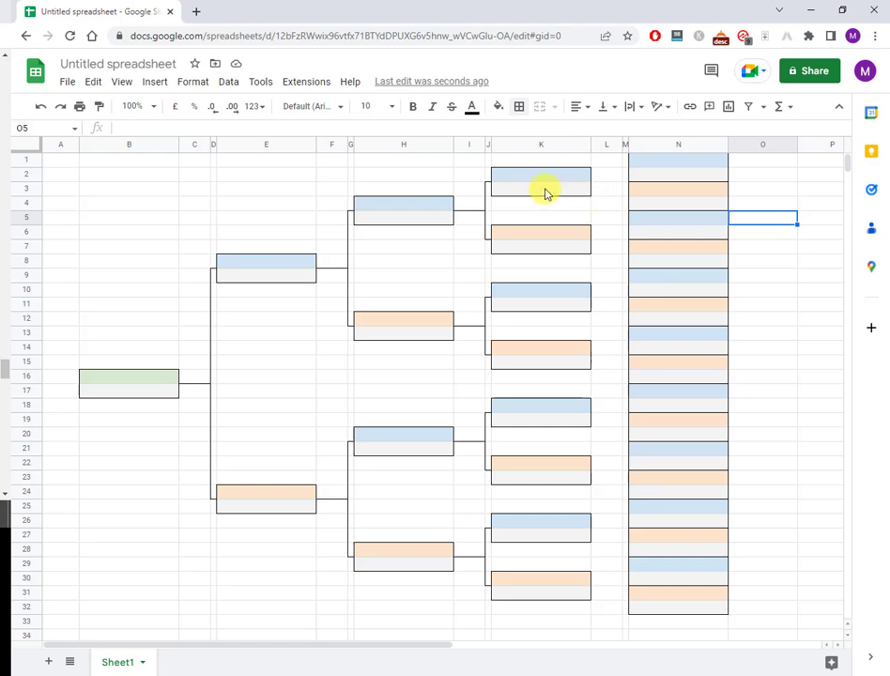
- Add left and top borders to M2 to form the upper half of the first fifth-generation connector
left_click(627, 179)
left_click(523, 109)
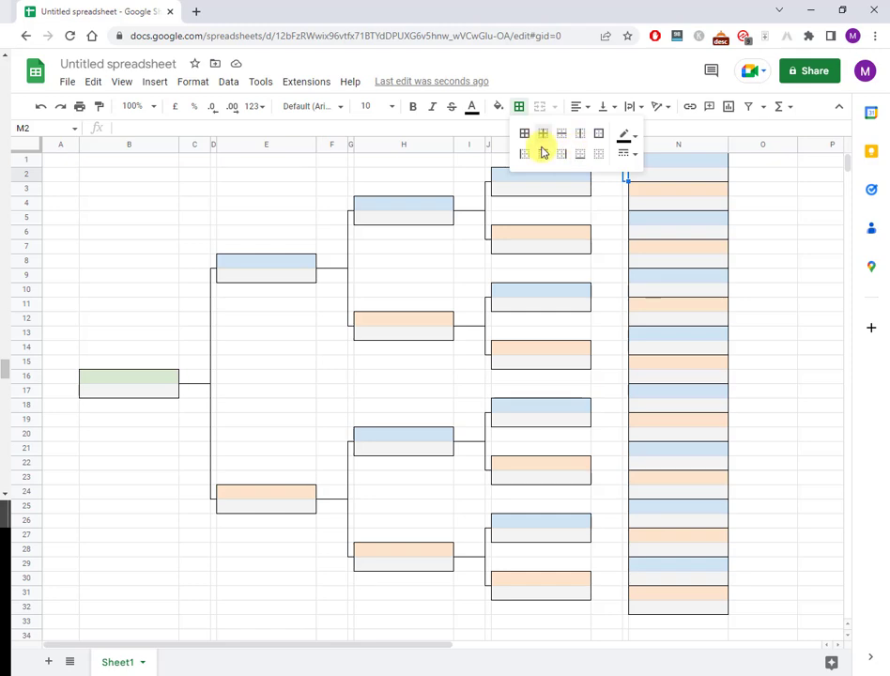
left_click(533, 153)
- Add left and bottom borders to M3 to form the lower half of the first fifth-generation connector
left_click(627, 189)
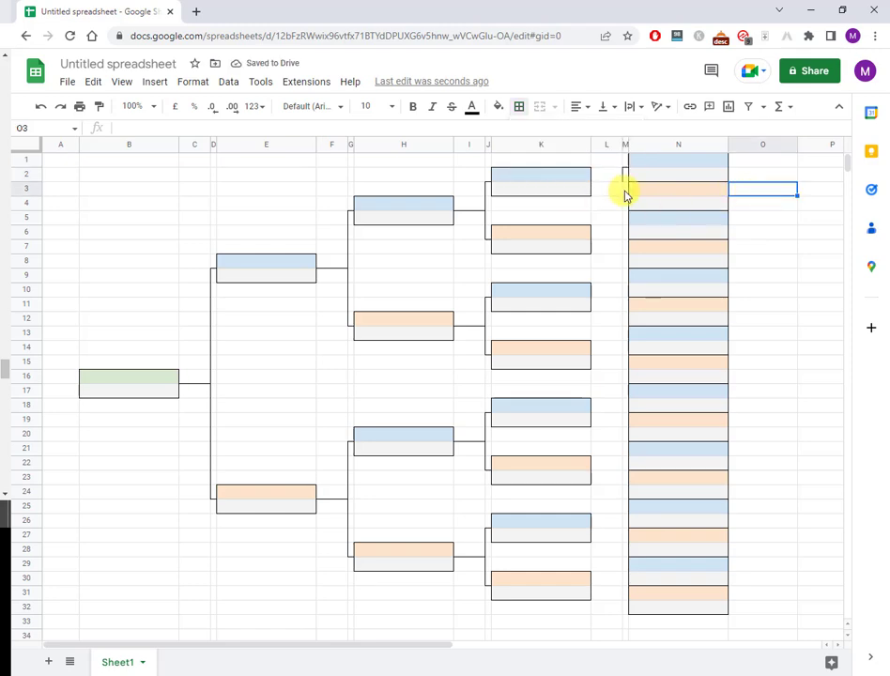
left_click(520, 109)
left_click(526, 155)
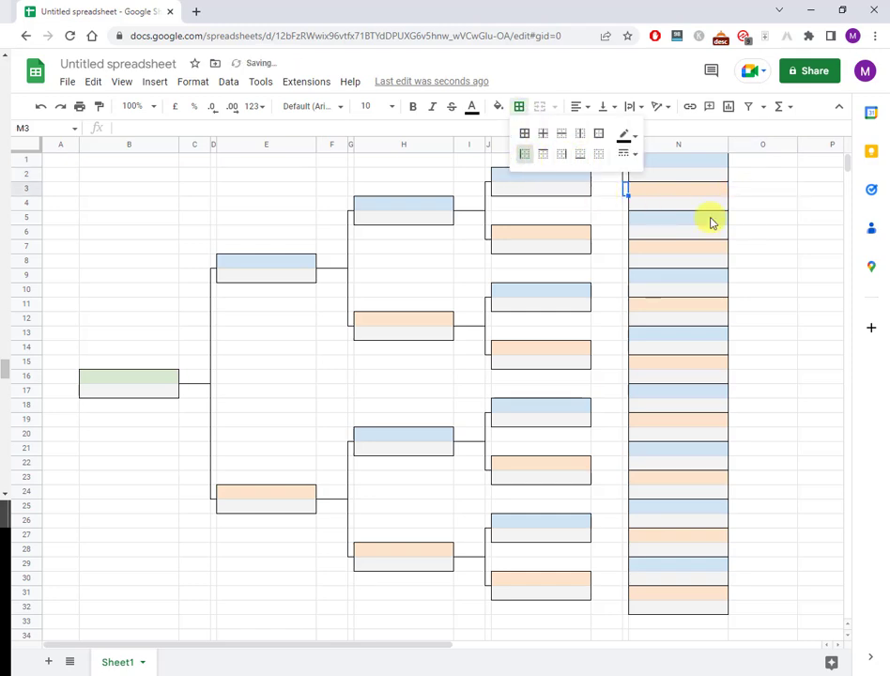
left_click(746, 192)
- Add a top border to L3 to link the uppermost fourth-generation box to the fifth-generation connector
left_click(611, 191)
left_click(522, 110)
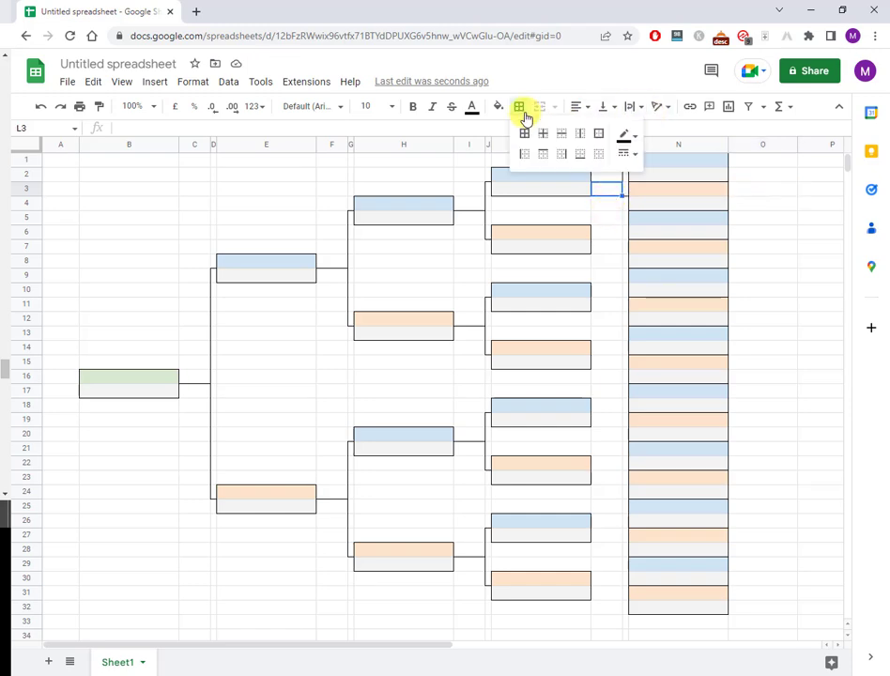
left_click(768, 222)
- Copy the connector cells L2:M3 and paste them at L6, L10 and L14
left_click(604, 175)
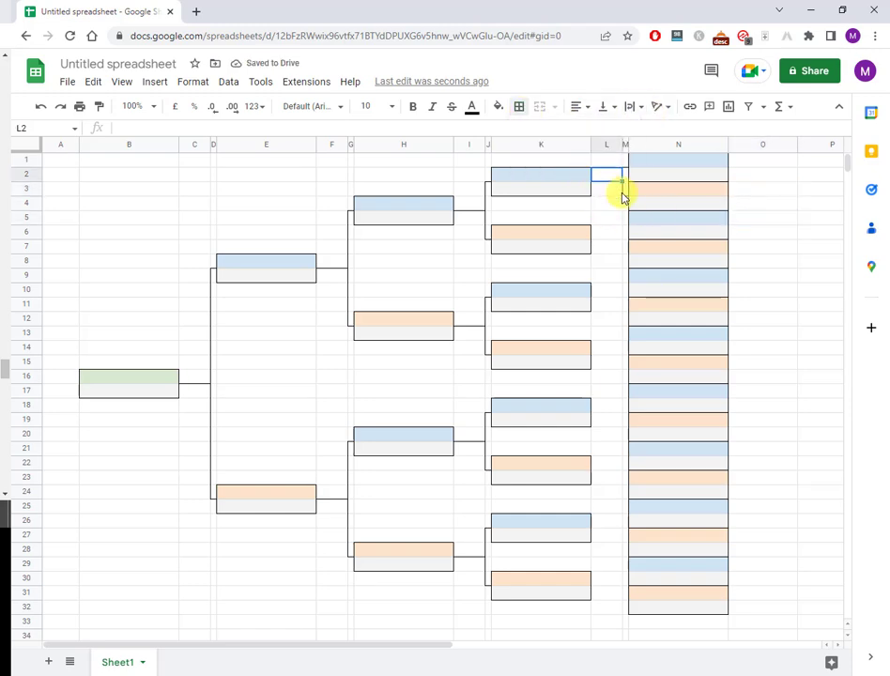
left_click_drag(622, 195, 628, 199)
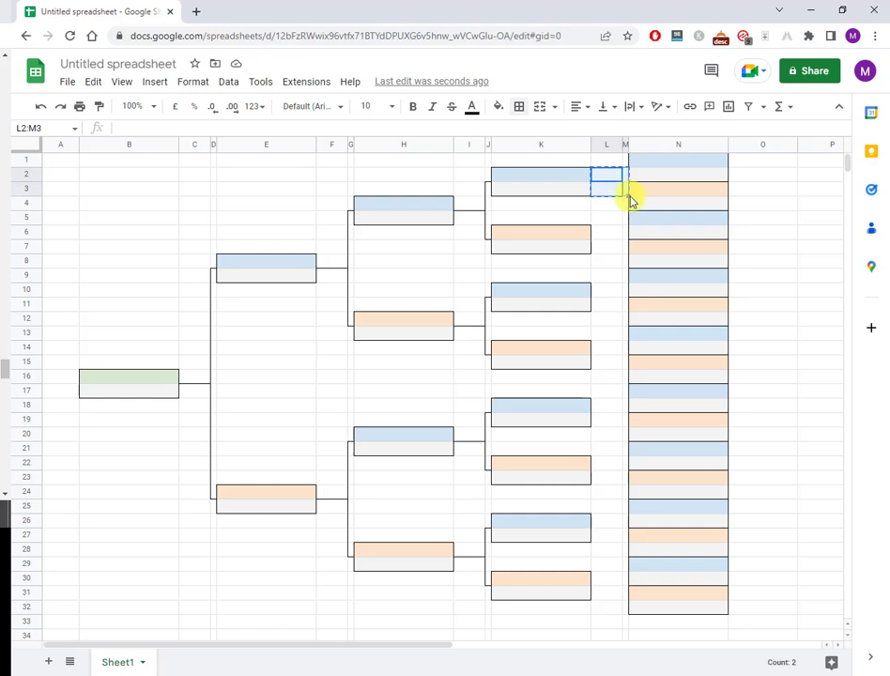
key("ctrl+c")
left_click(610, 233)
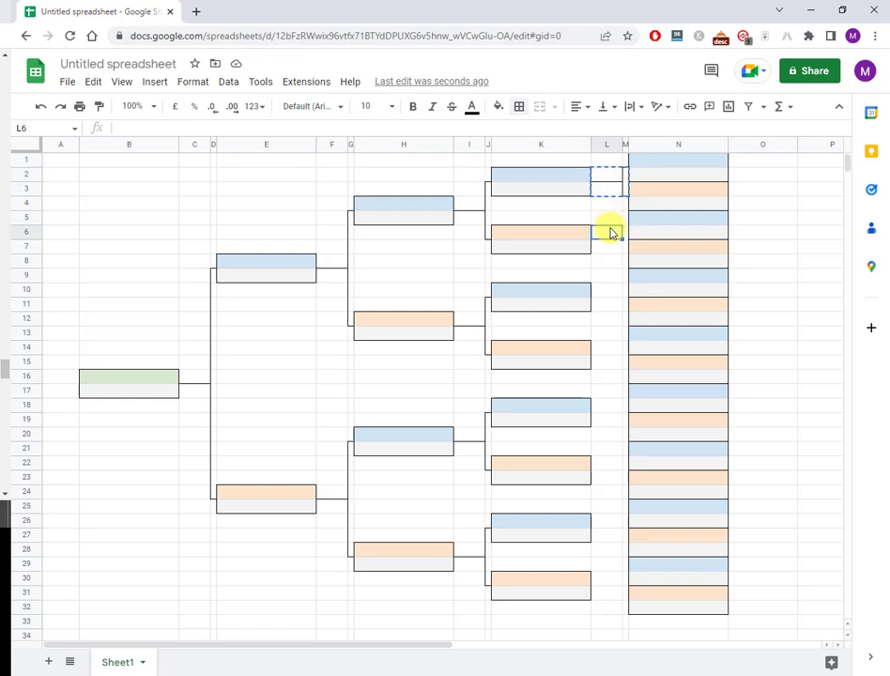
key("ctrl+v")
left_click(612, 292)
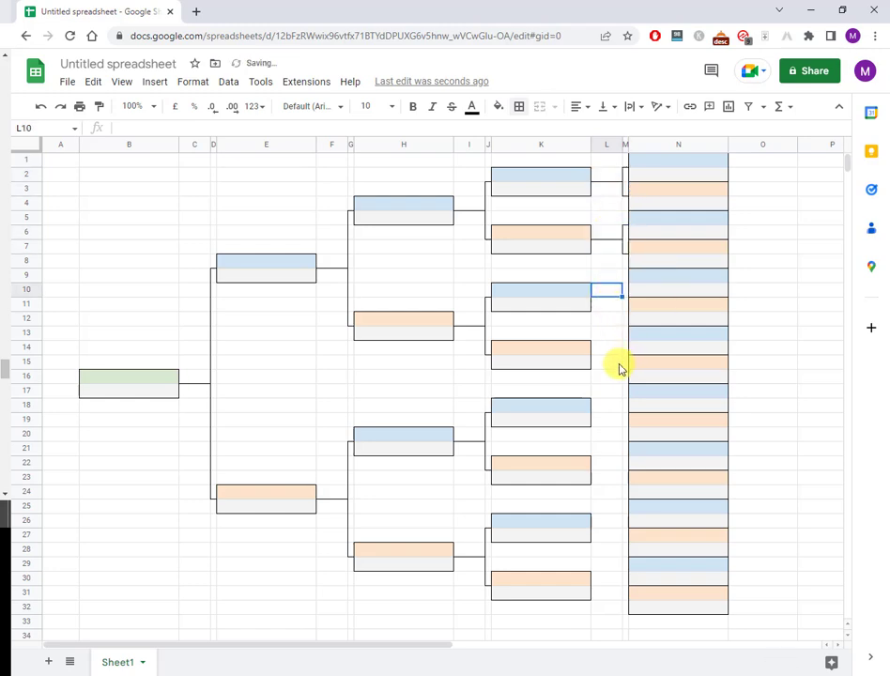
key("ctrl+v")
left_click(605, 352)
key("ctrl+v")
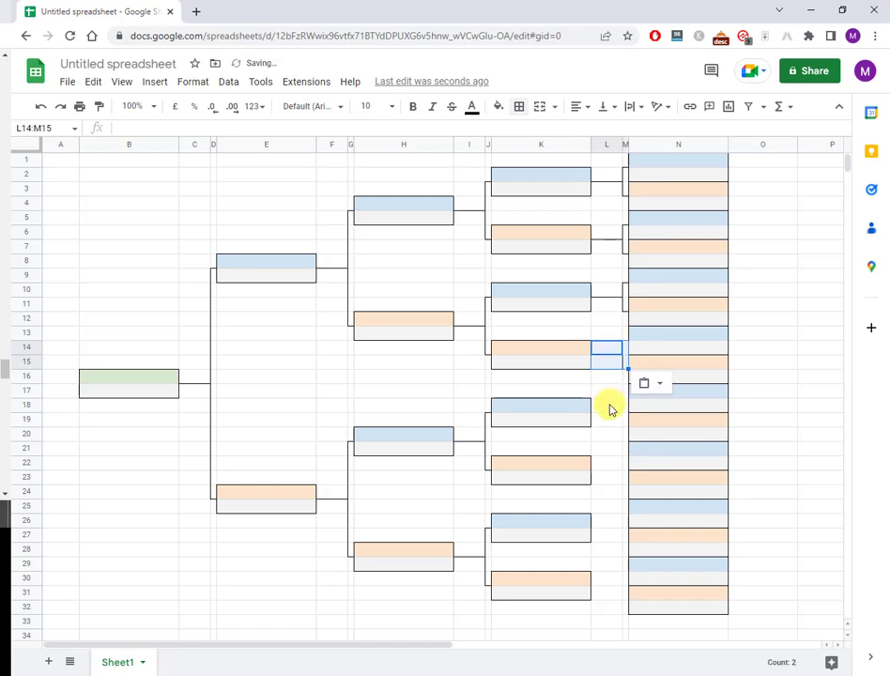
- Paste the same connector at L18, L22, L26 and L30 to link the lower fourth-generation boxes
left_click(611, 406)
key("ctrl+v")
left_click(607, 465)
key("ctrl+v")
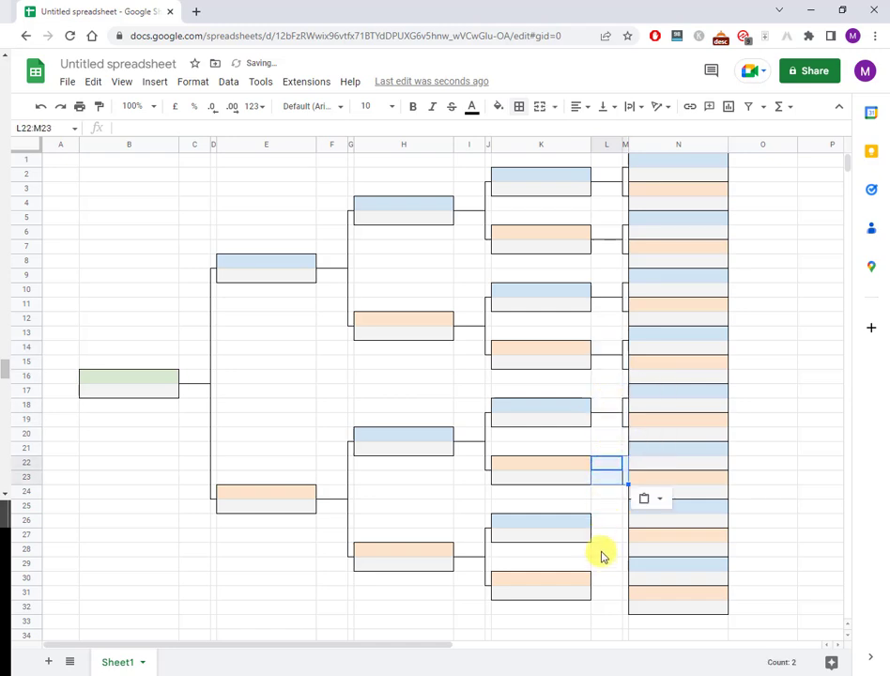
left_click(608, 522)
key("ctrl+v")
left_click(606, 579)
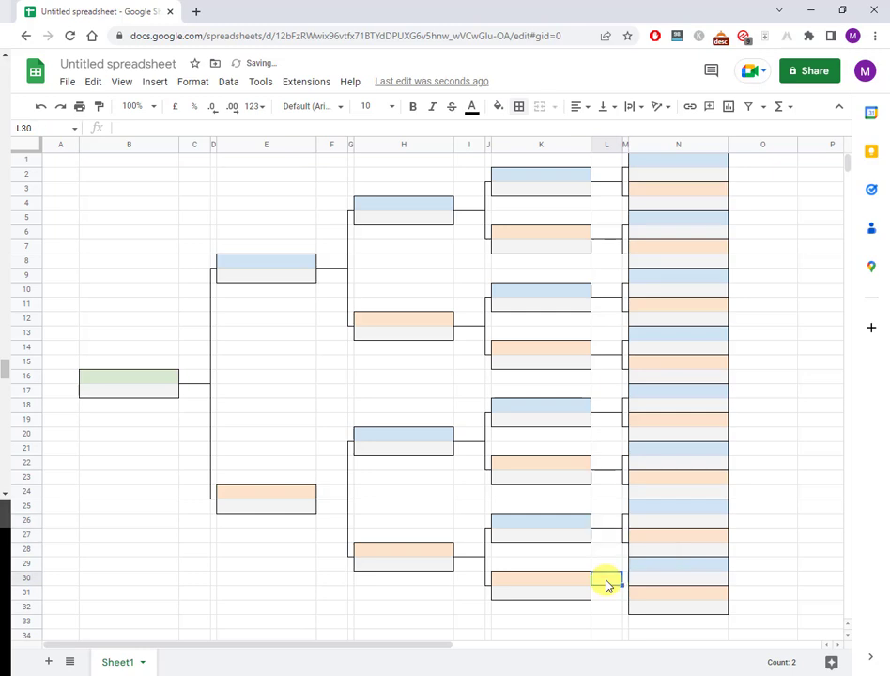
key("ctrl+v")
left_click(784, 522)
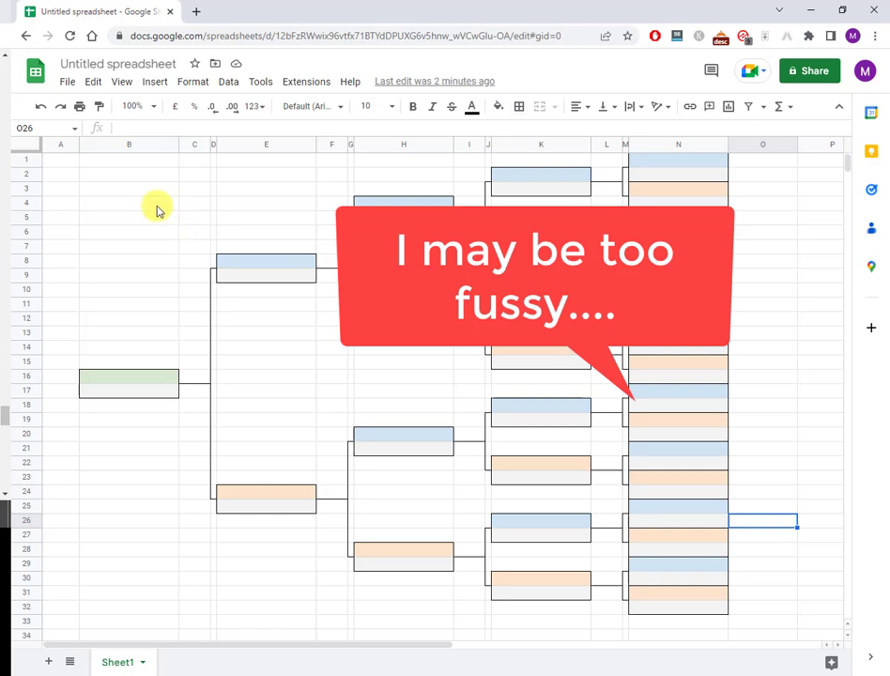
- View the source options for inserting an image over the cells, and close them without inserting anything
left_click(160, 84)
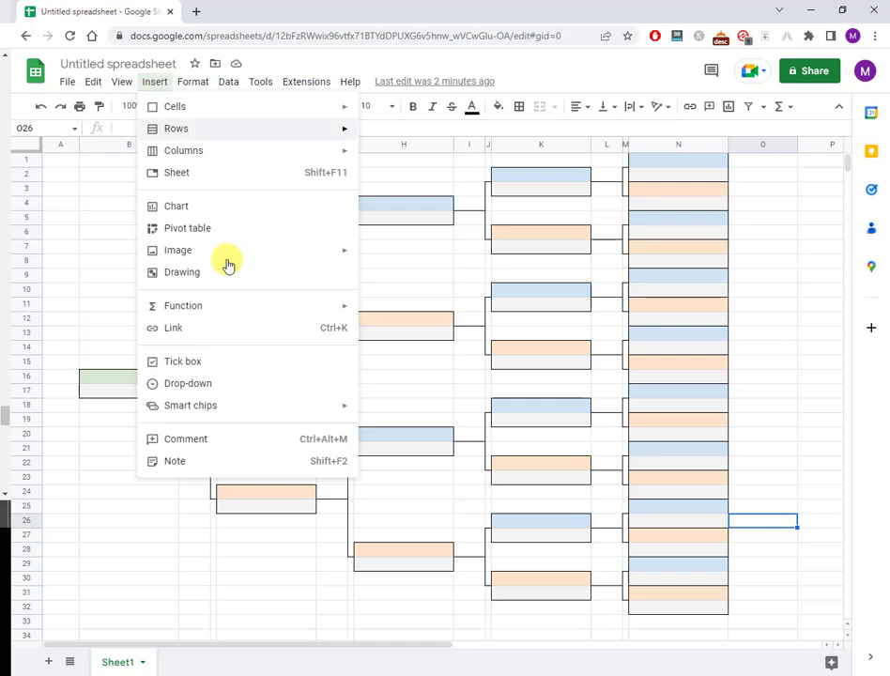
mouse_move(231, 261)
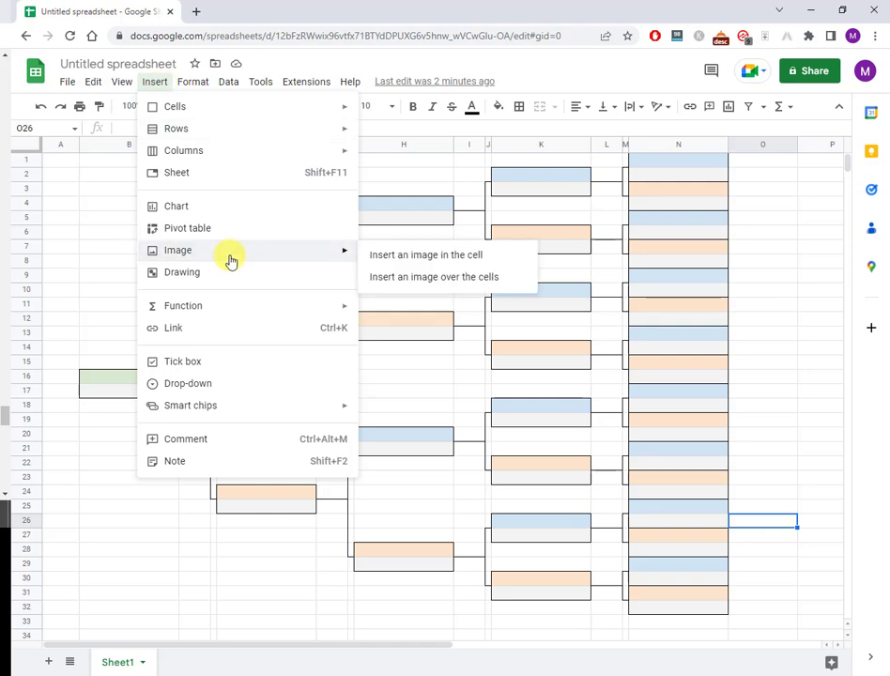
left_click(435, 283)
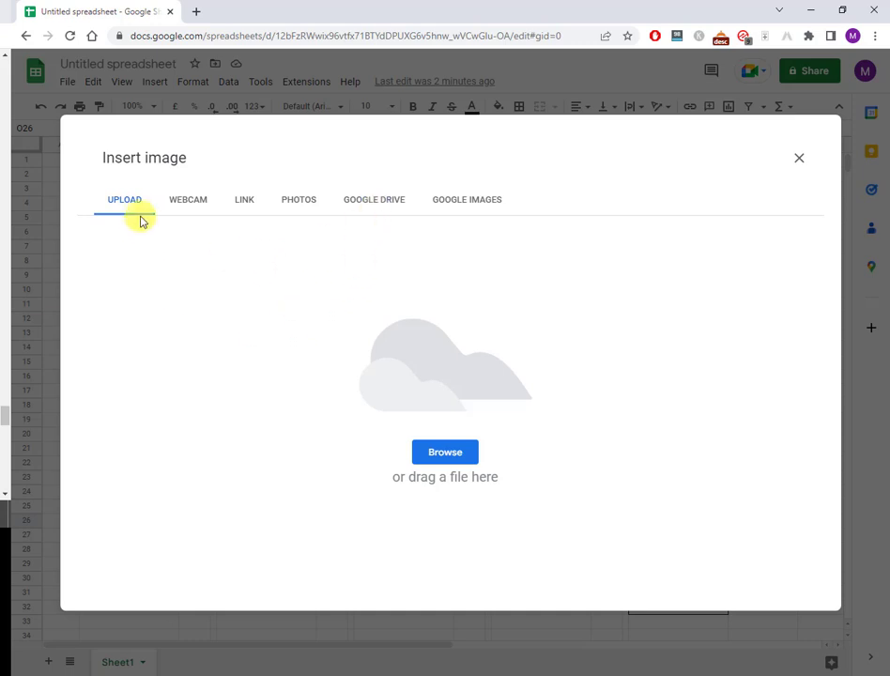
left_click(799, 160)
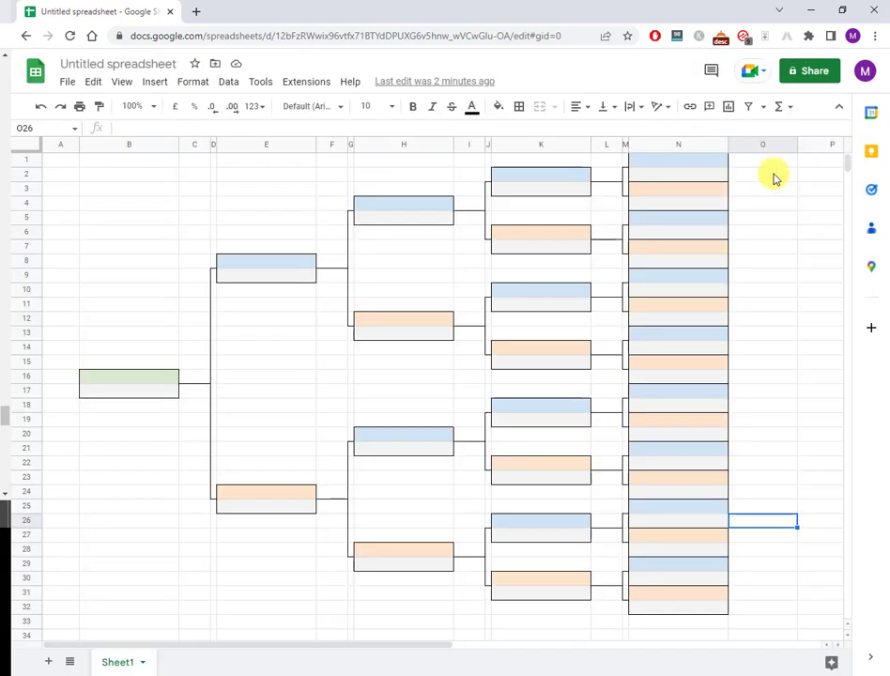
left_click(186, 261)
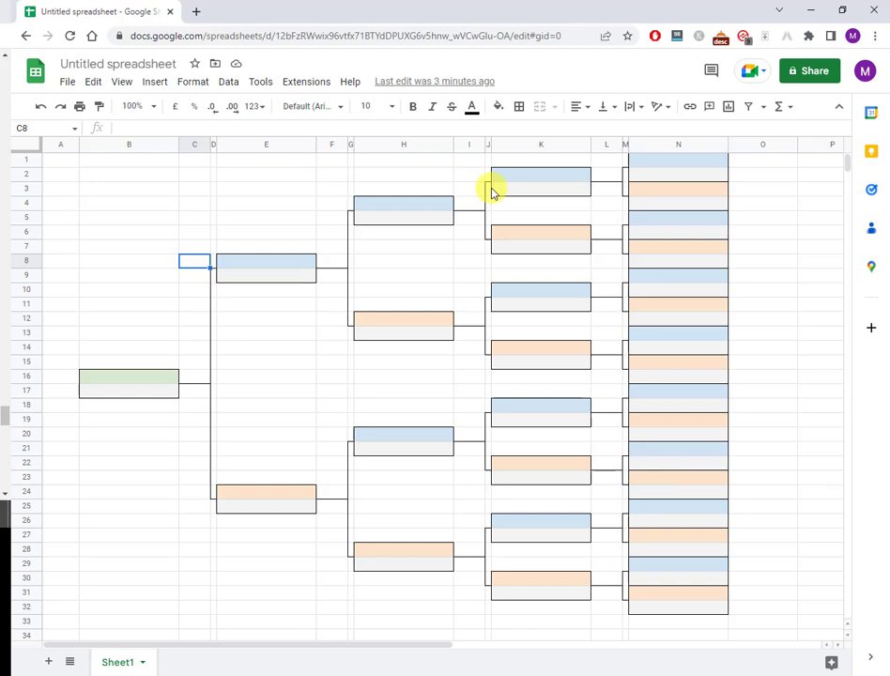
left_click(290, 349)
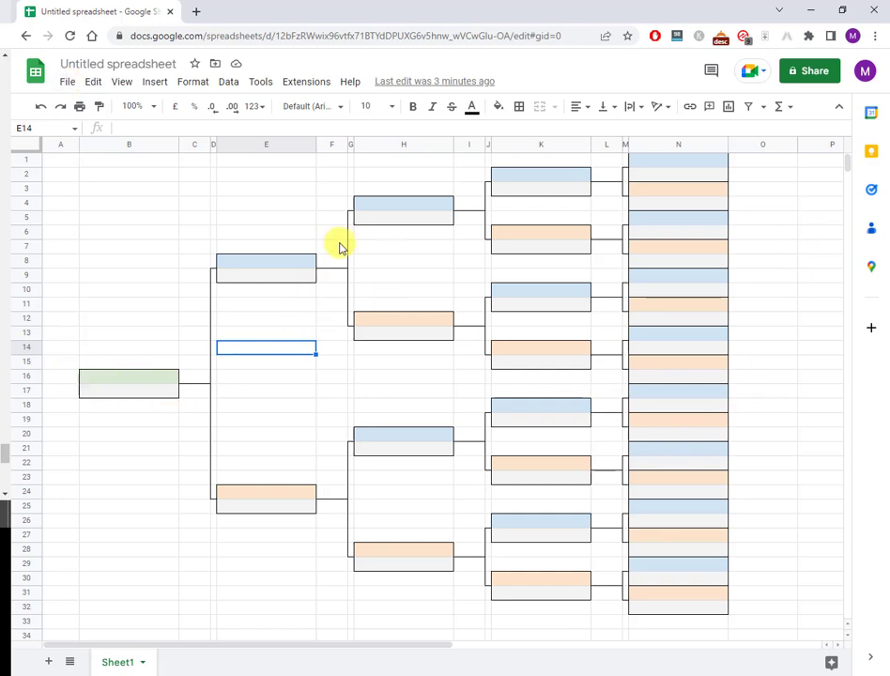
- Open the print settings for the current sheet and turn off the grid lines
left_click(69, 83)
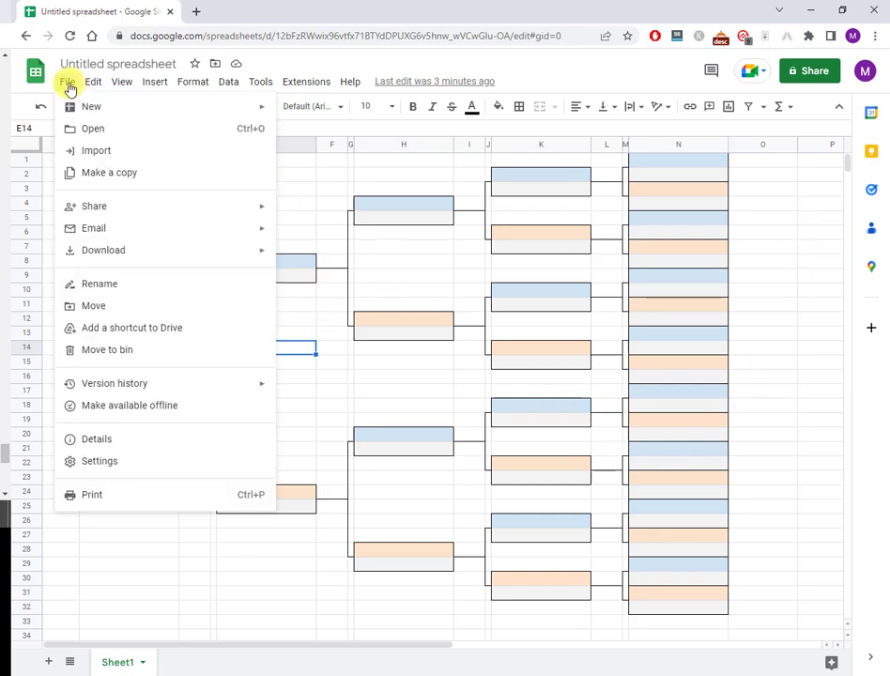
left_click(128, 500)
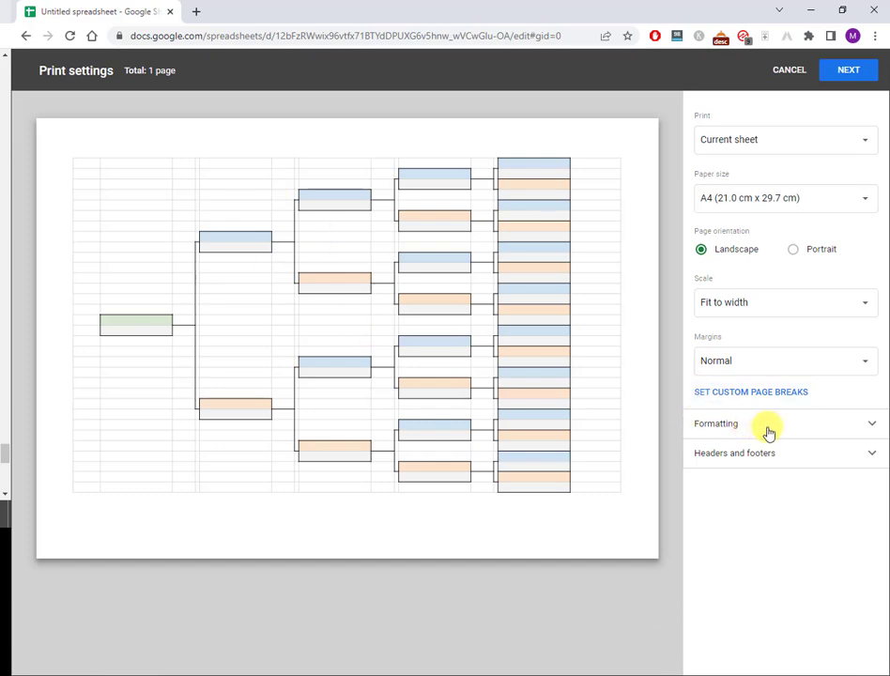
left_click(768, 431)
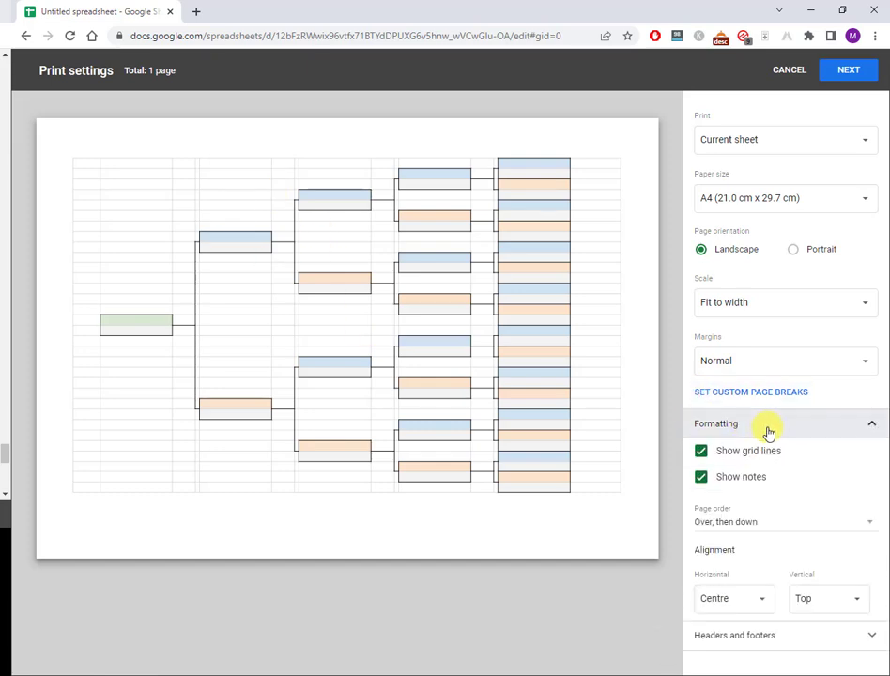
left_click(703, 454)
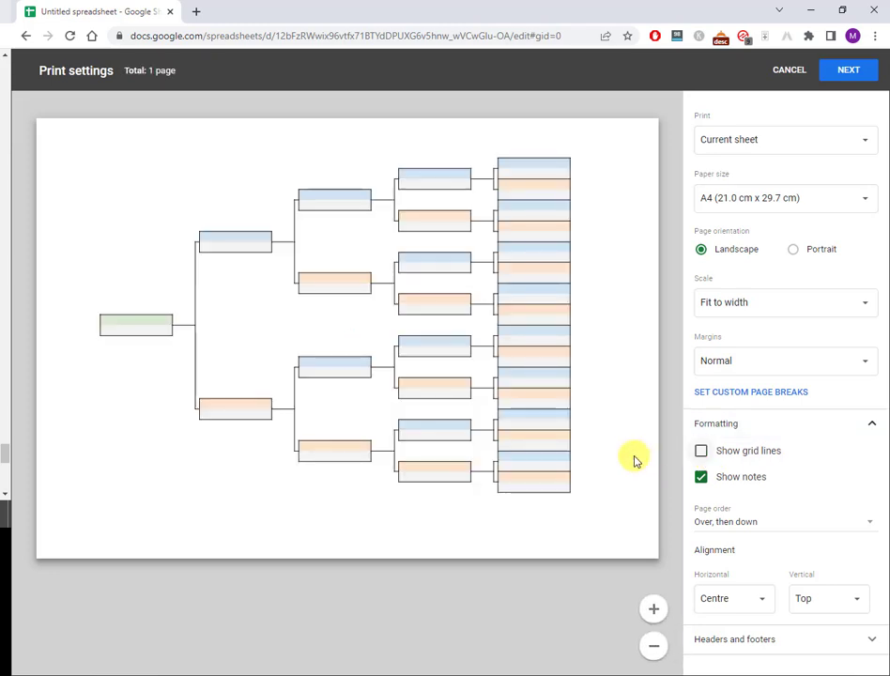